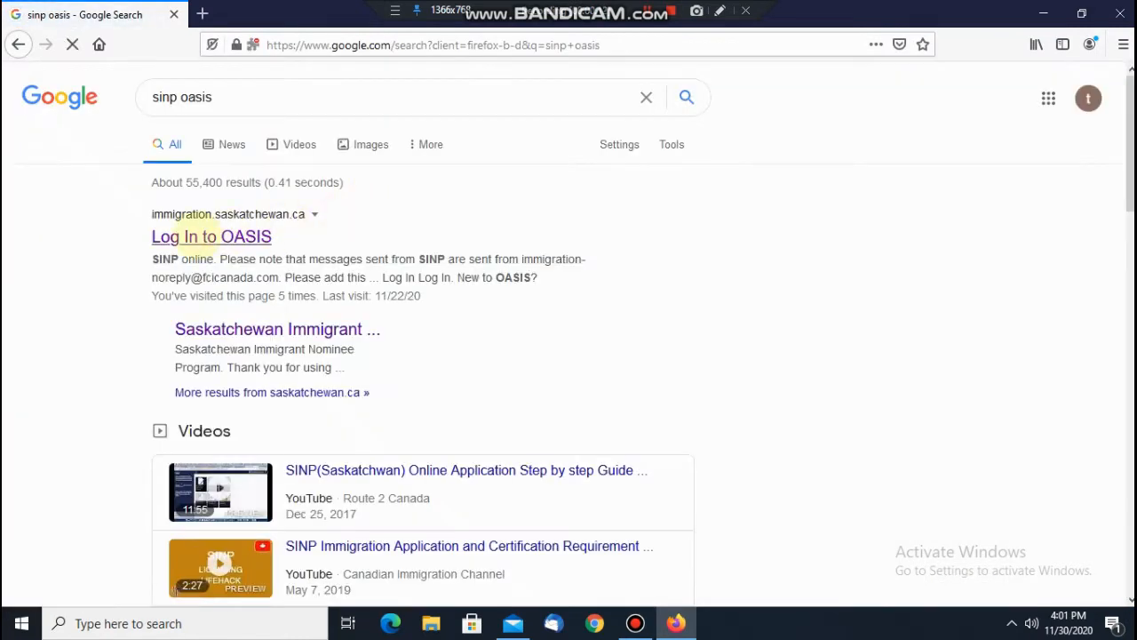
# Step: Open the 'Log In to OASIS' result from the Google search for 'sinp oasis'
pyautogui.click(196, 236)
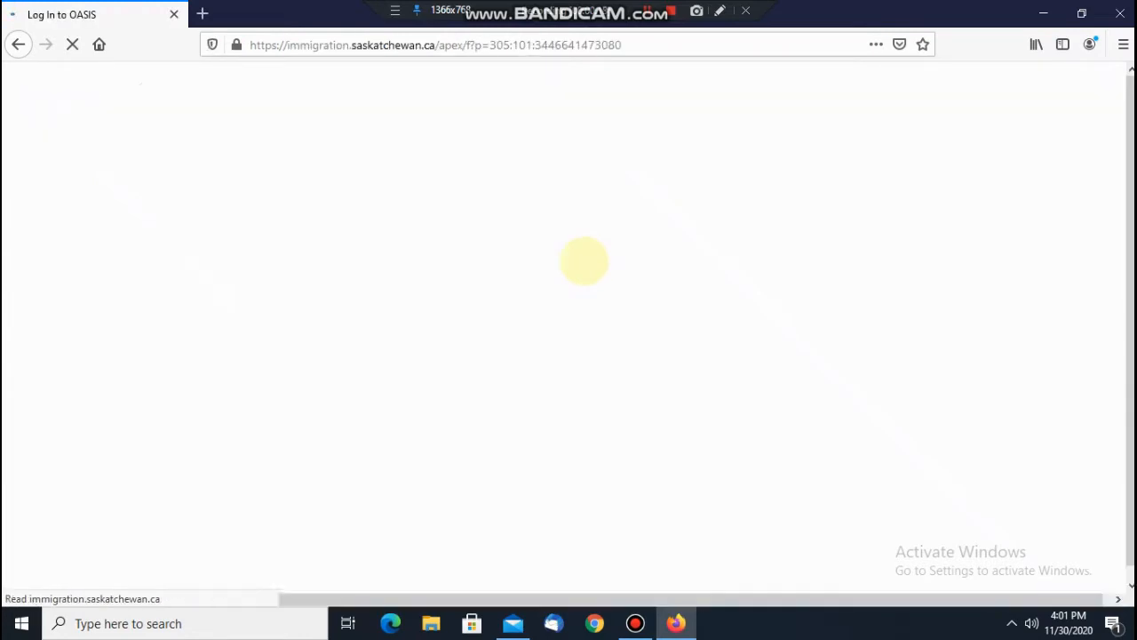
pyautogui.scroll(-5, 566, 356)
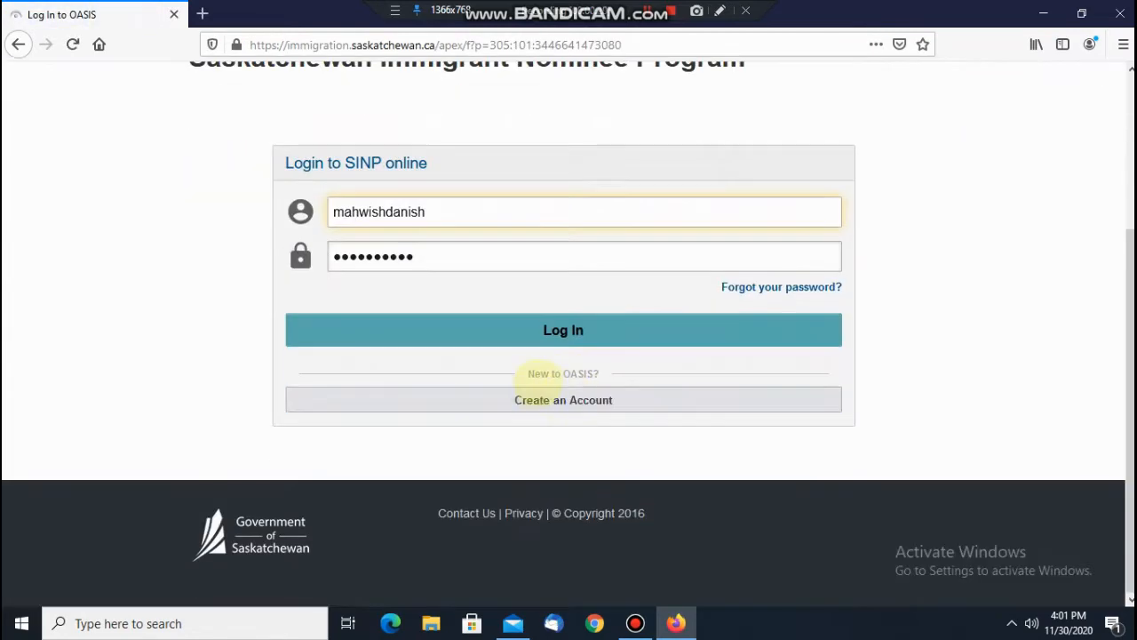
# Step: Register an SINP Applicant or Expression of Interest Candidate account with username, names, birth date and e-mail
pyautogui.click(563, 402)
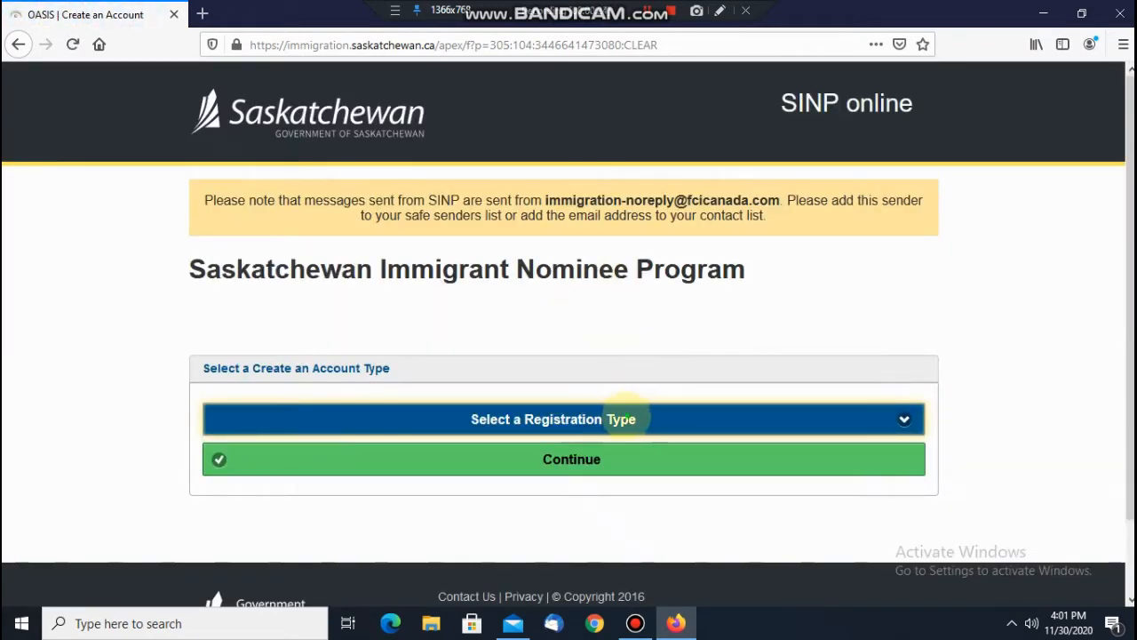
pyautogui.click(622, 419)
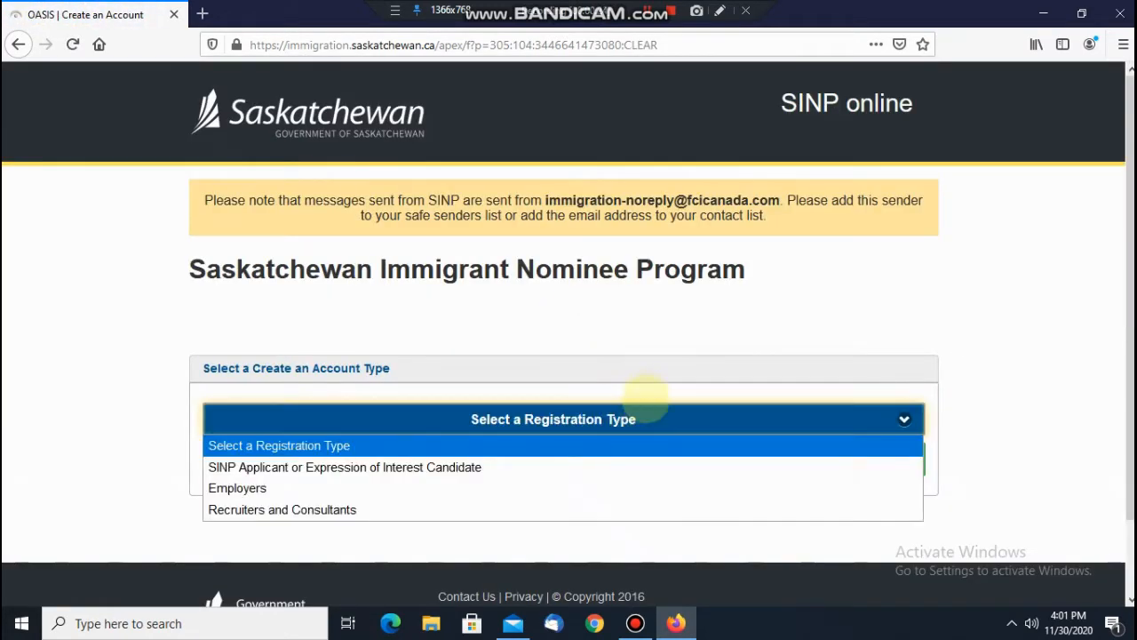
pyautogui.click(636, 413)
pyautogui.scroll(-2, 640, 395)
pyautogui.click(586, 337)
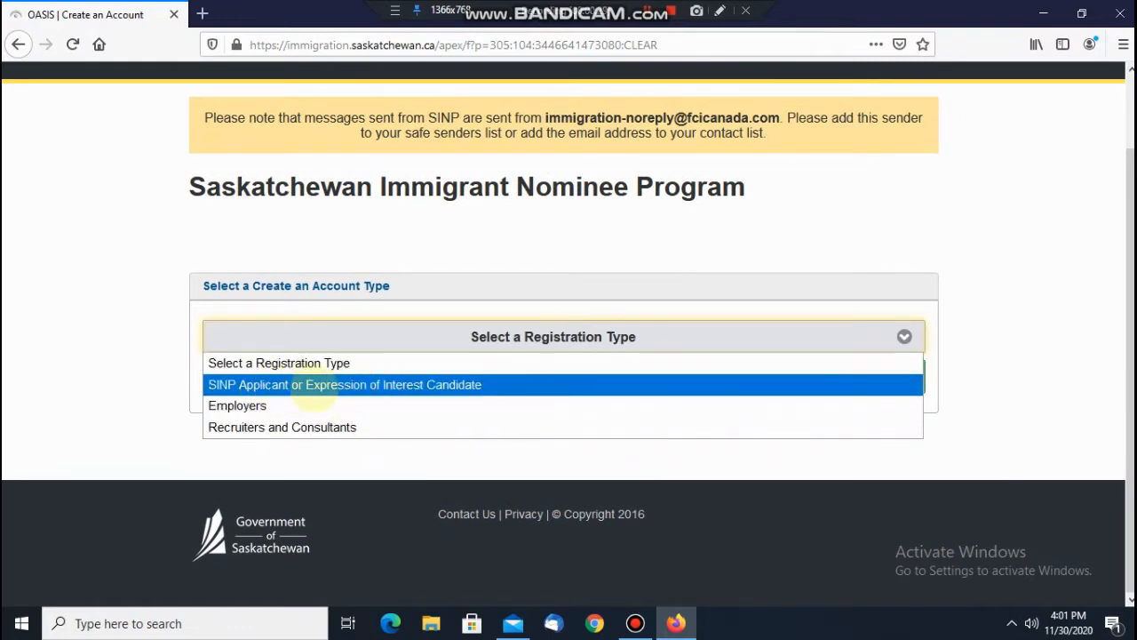
pyautogui.click(336, 387)
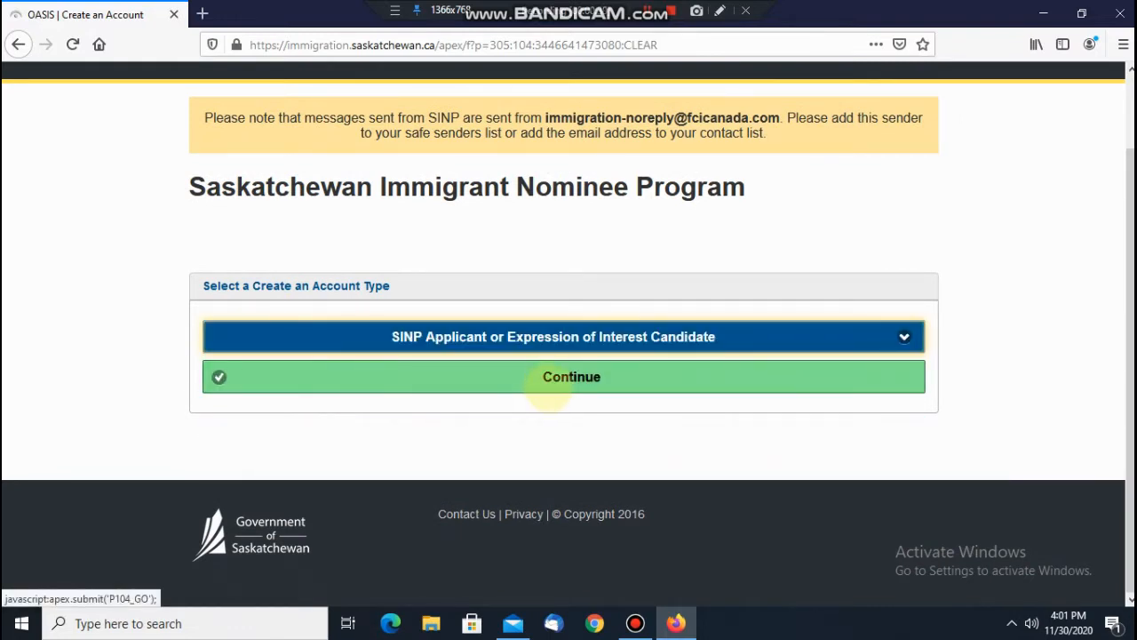
pyautogui.click(551, 382)
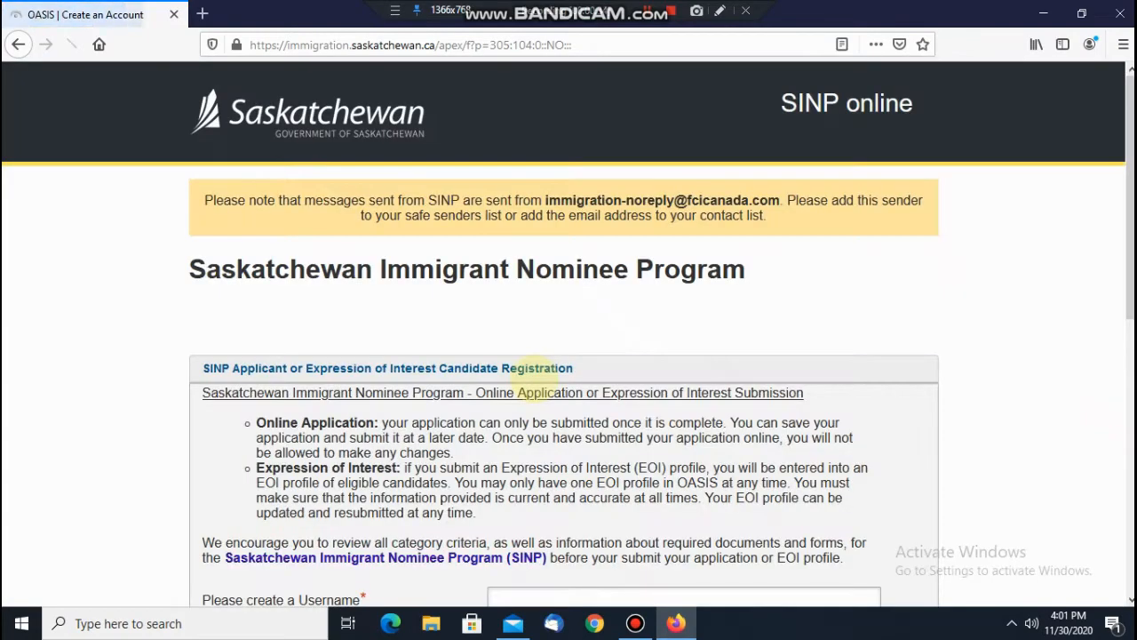
pyautogui.scroll(-3, 531, 377)
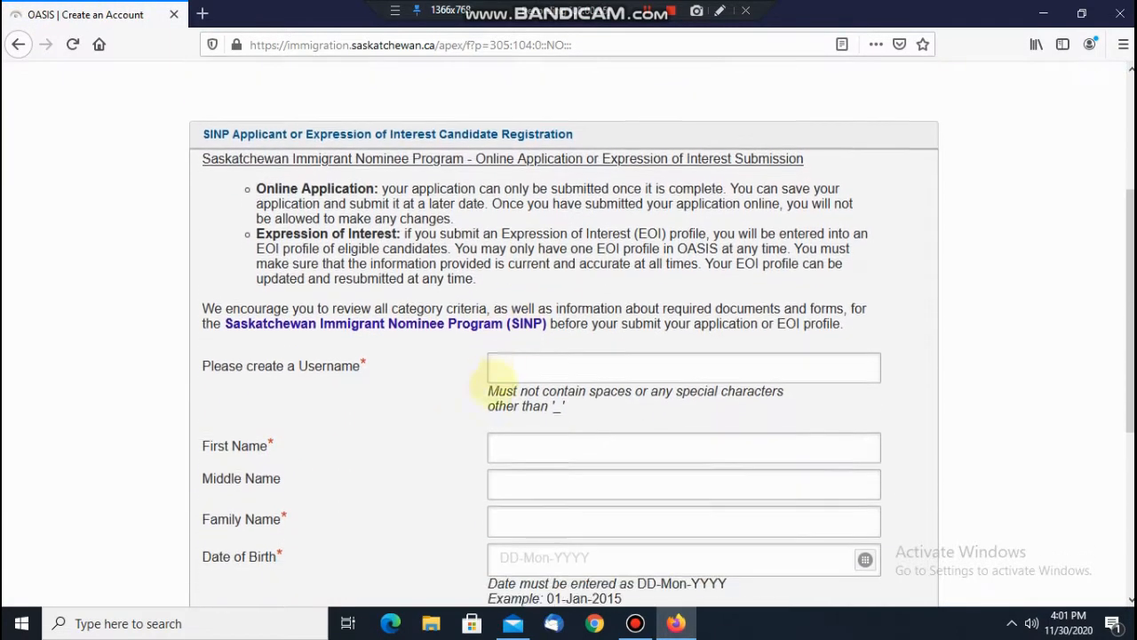
pyautogui.scroll(-2, 533, 294)
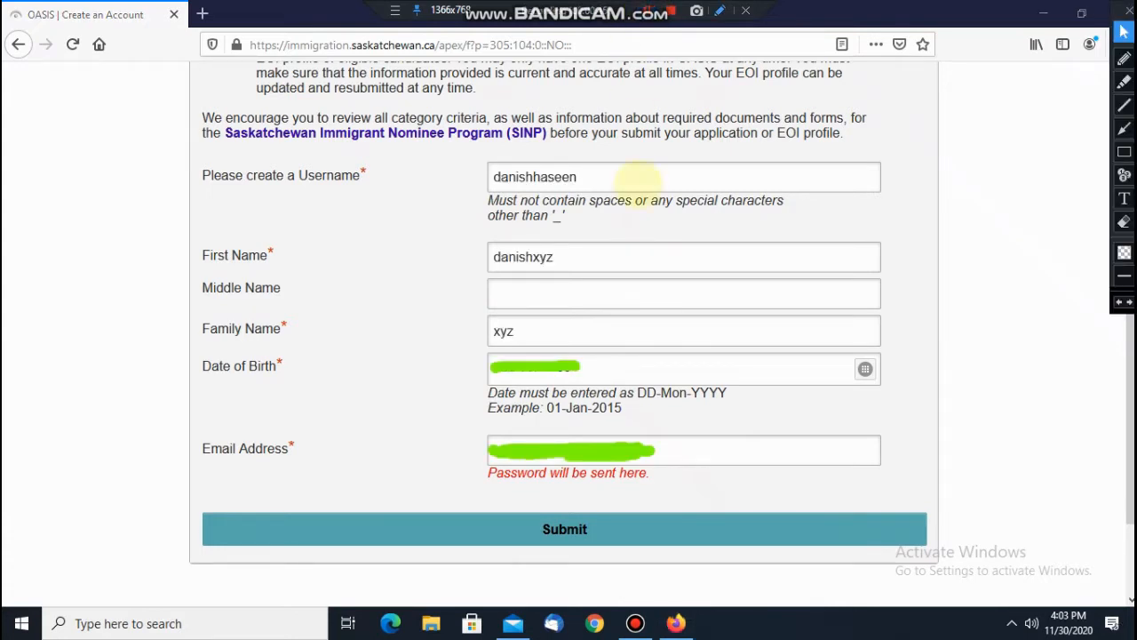
pyautogui.click(569, 529)
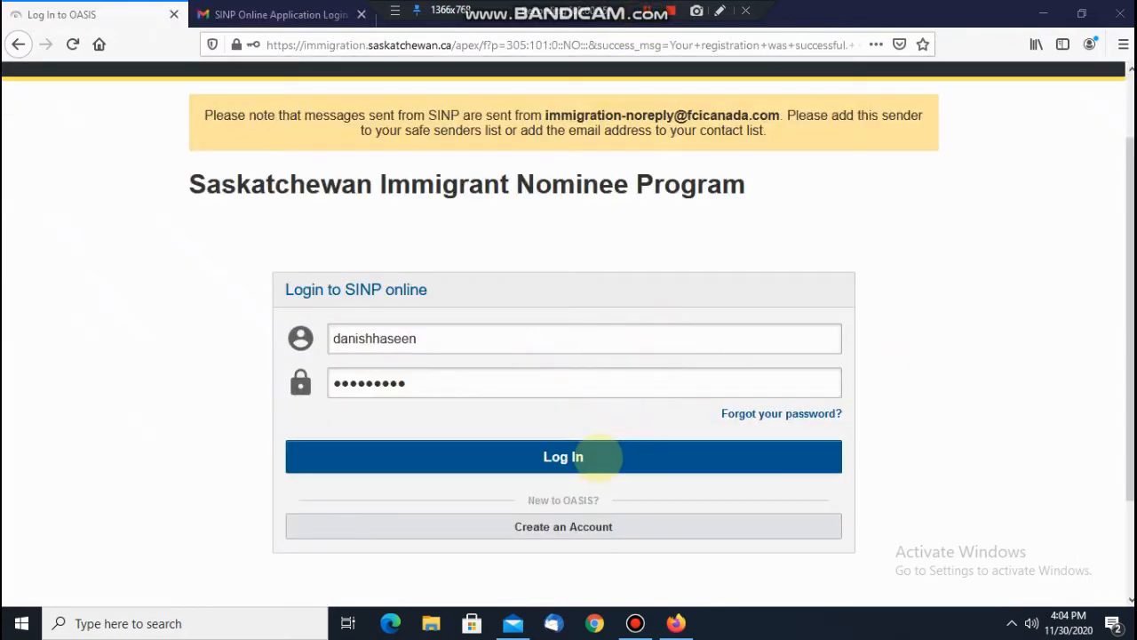
# Step: Log in with the new account and replace the expired password, declining the browser's password saving
pyautogui.click(589, 457)
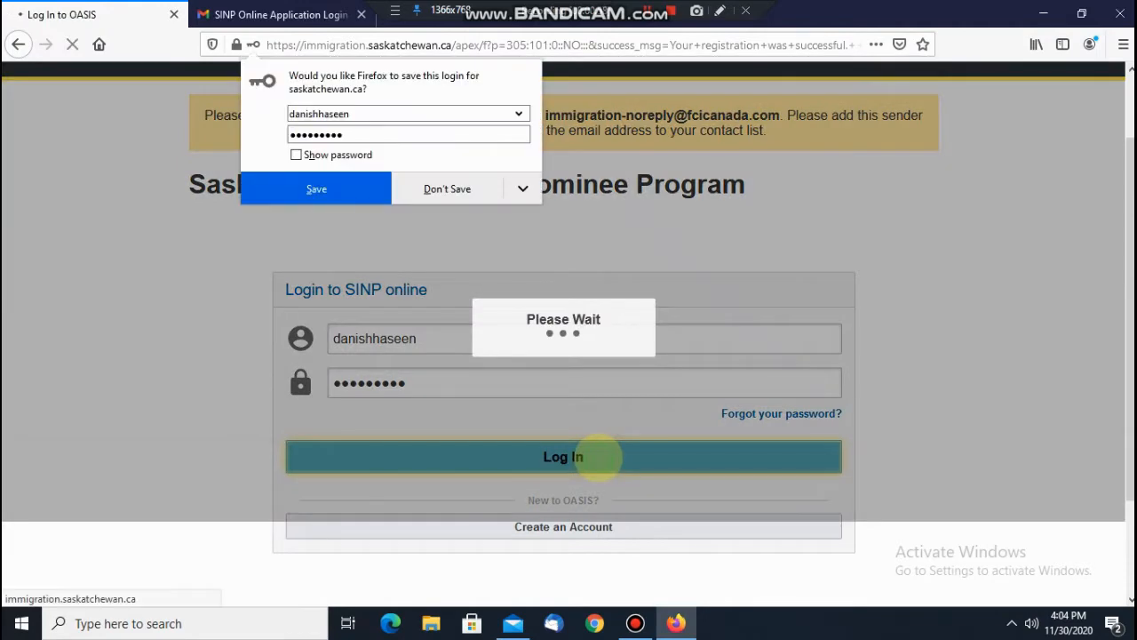
pyautogui.click(447, 189)
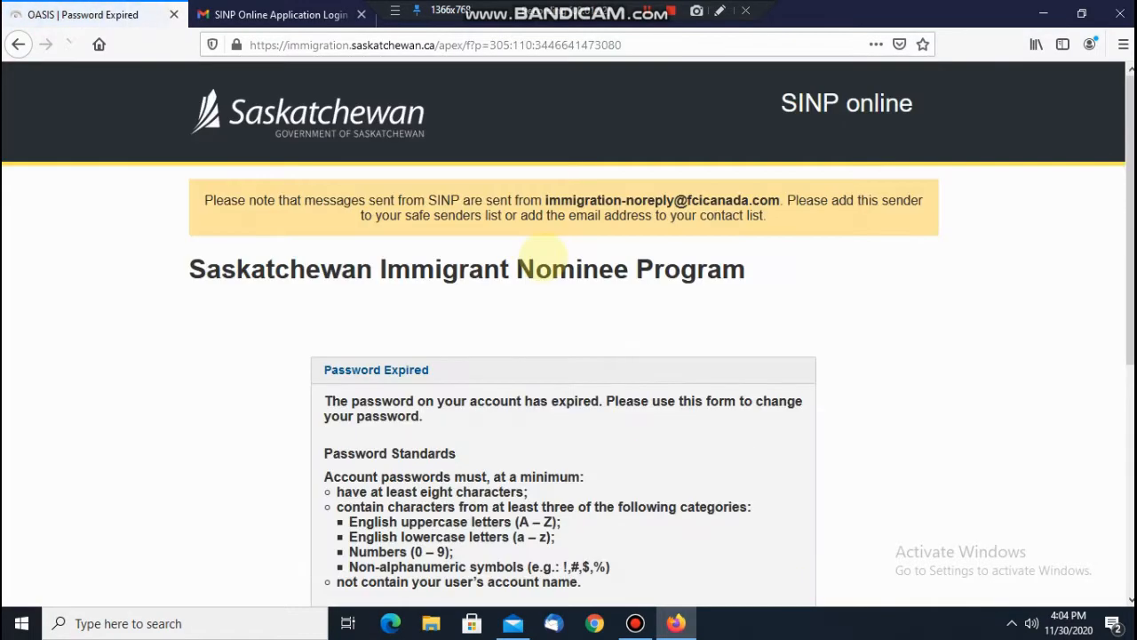
pyautogui.scroll(-5, 695, 353)
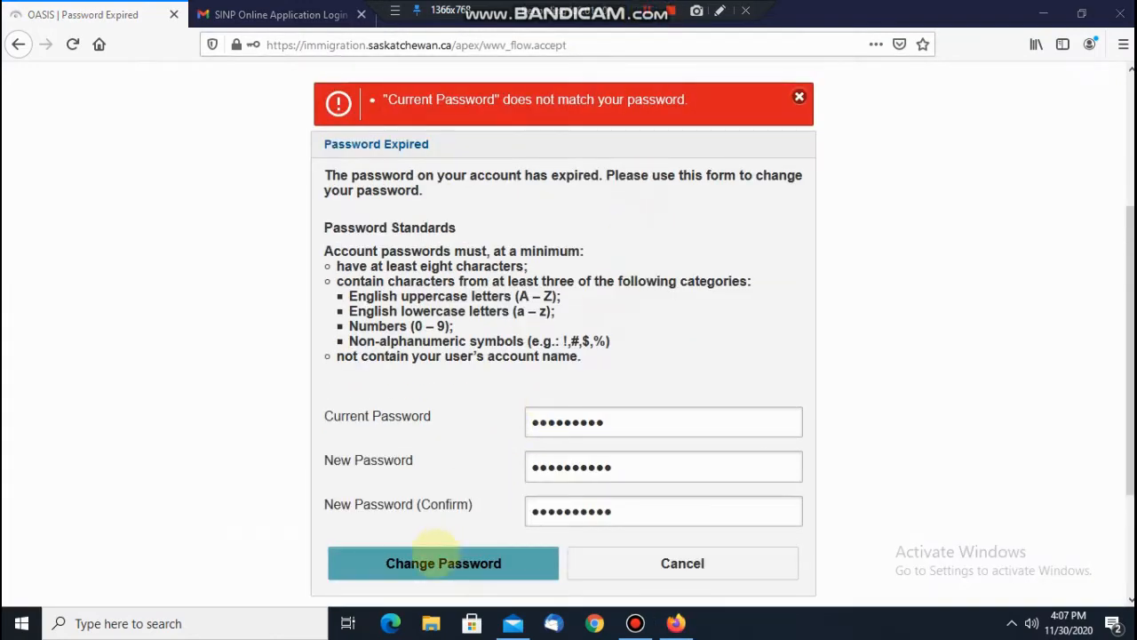
pyautogui.click(433, 567)
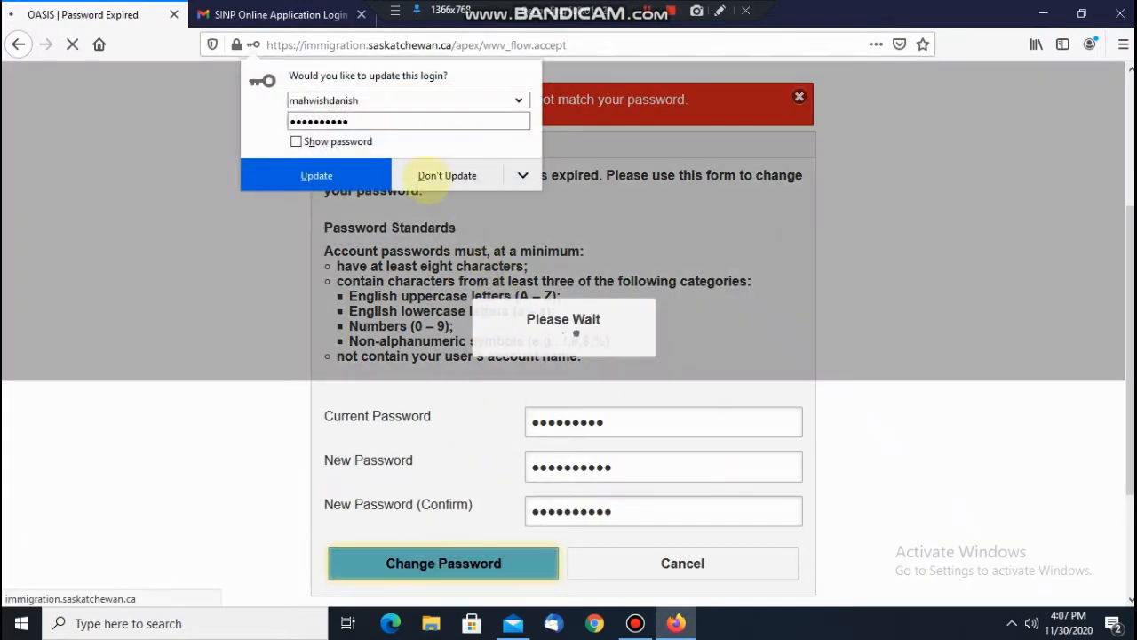
pyautogui.click(434, 176)
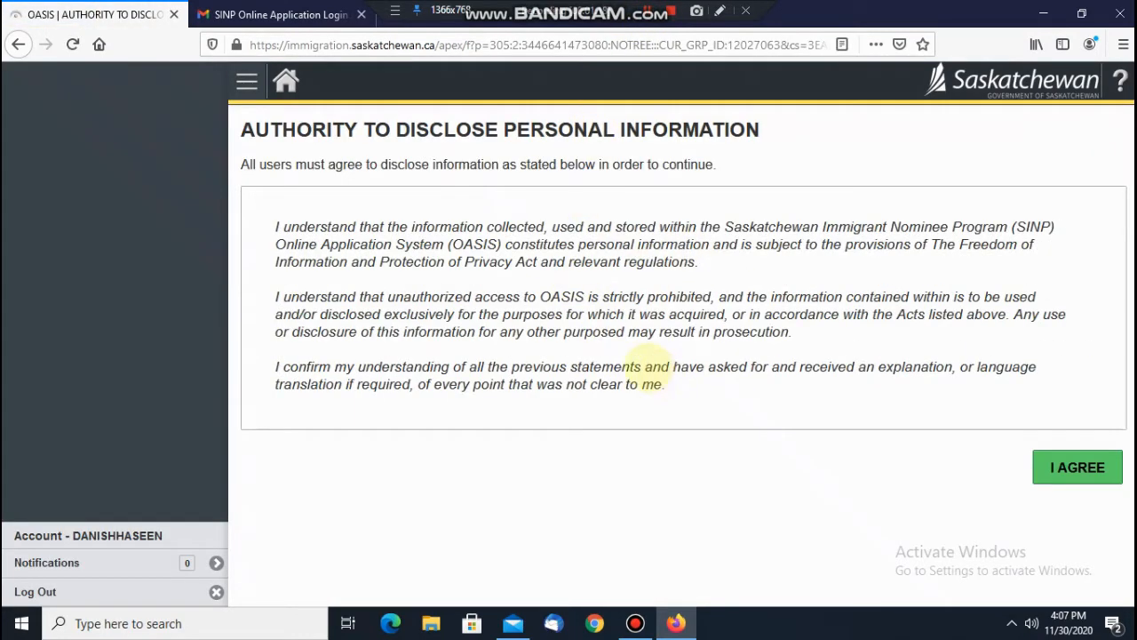
# Step: Agree to the personal information disclosure terms and begin the application from the home page
pyautogui.click(1077, 466)
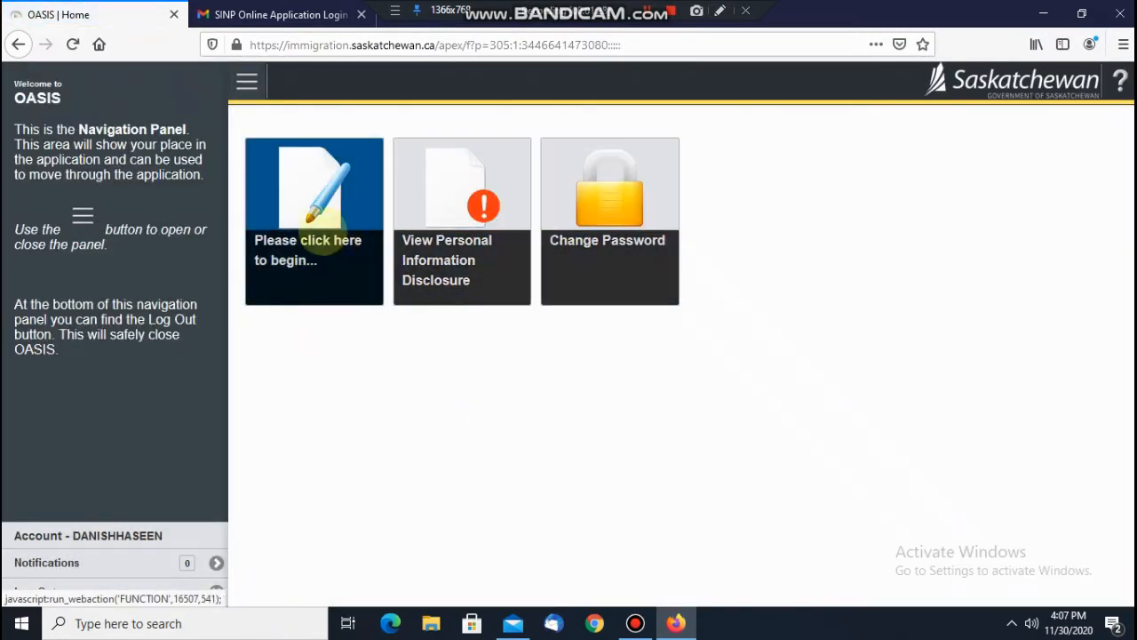
pyautogui.click(322, 224)
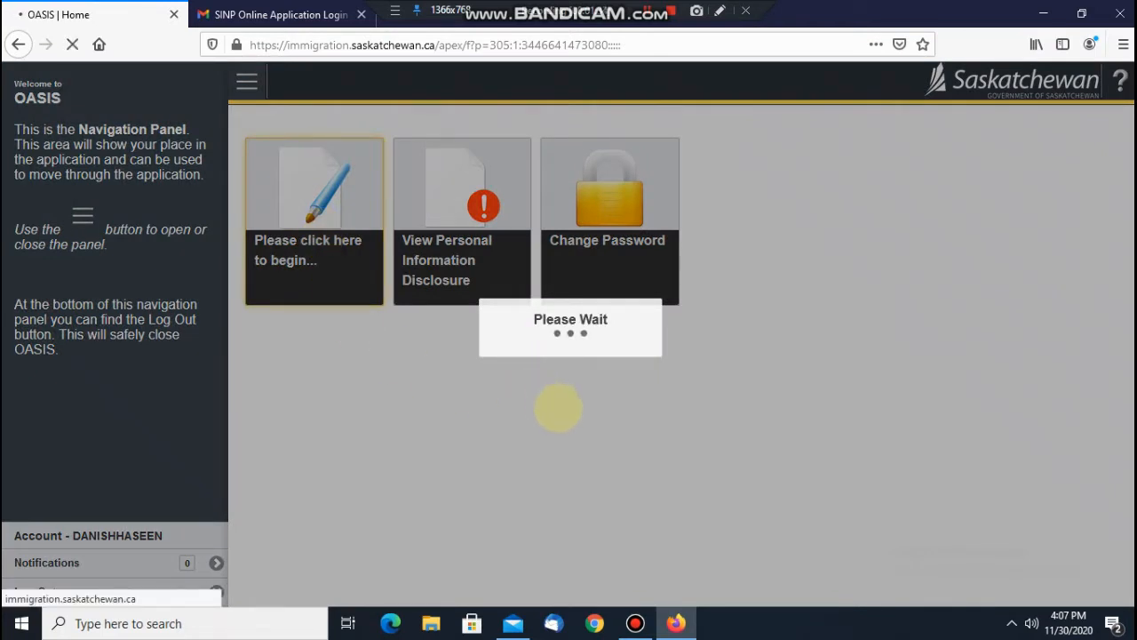
pyautogui.click(719, 11)
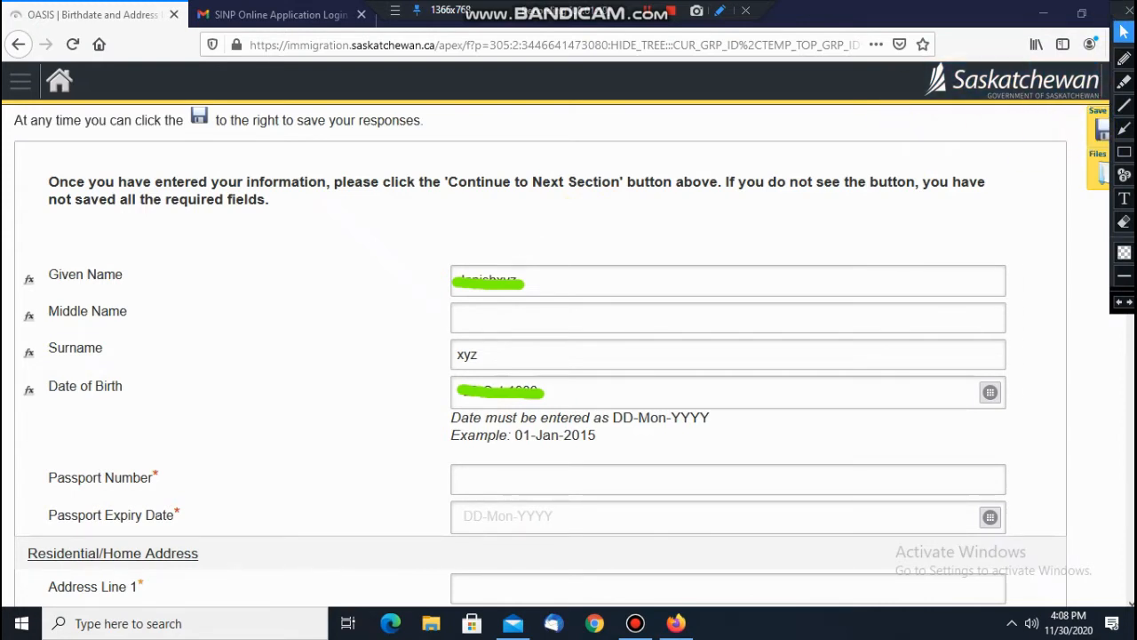
# Step: Enter passport and home address details, including province, and set mailing address same as residential
pyautogui.click(720, 10)
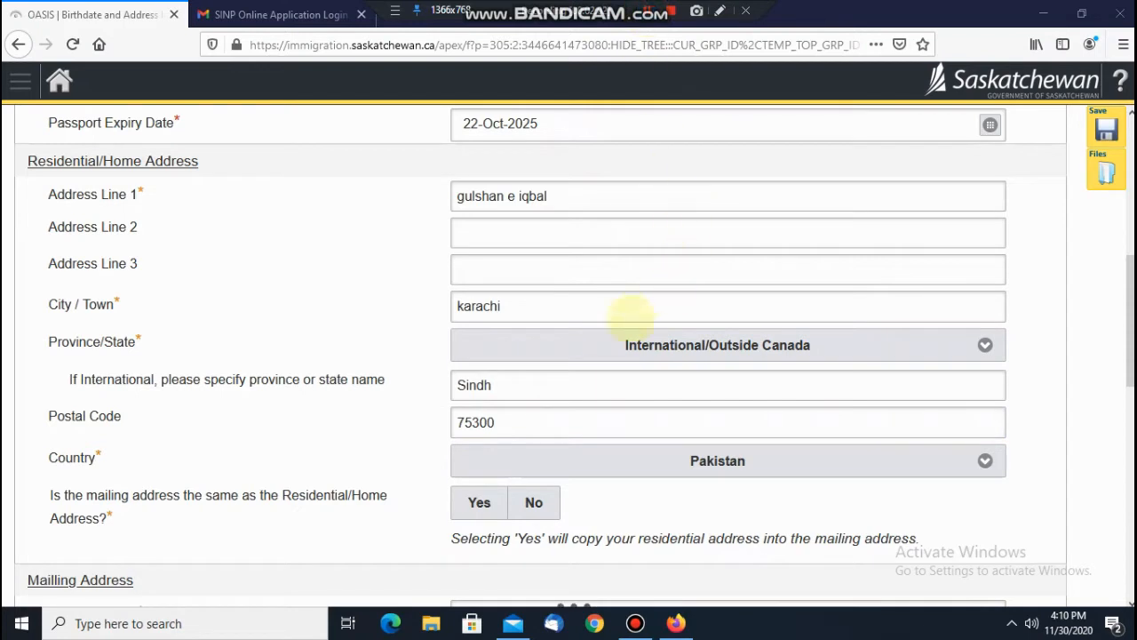
pyautogui.click(740, 353)
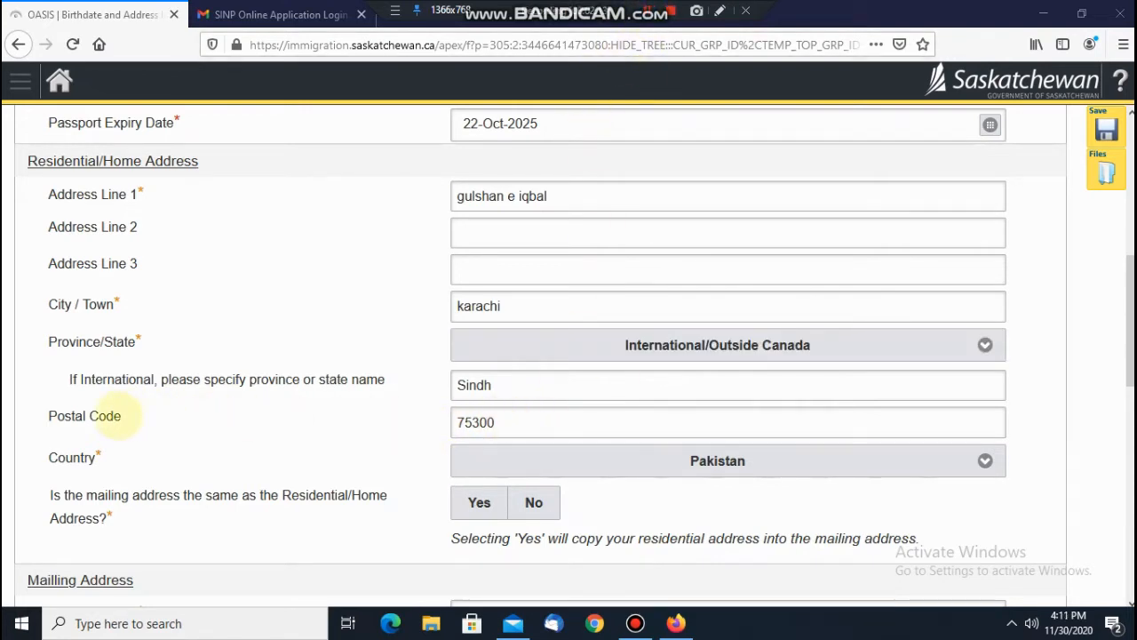
pyautogui.scroll(-3, 444, 382)
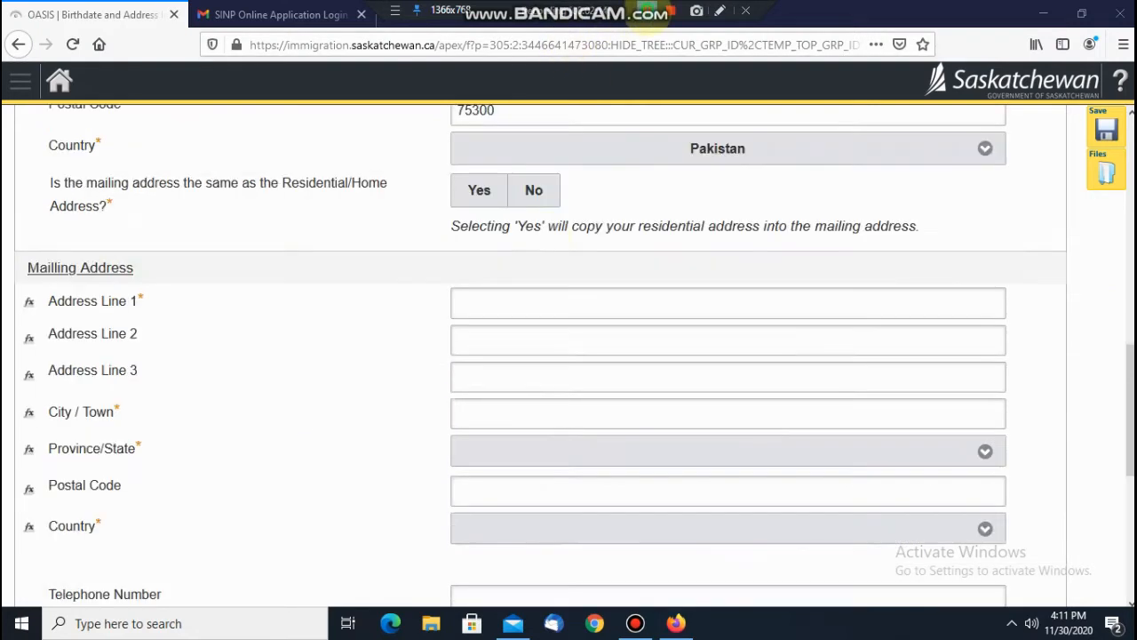
pyautogui.click(480, 190)
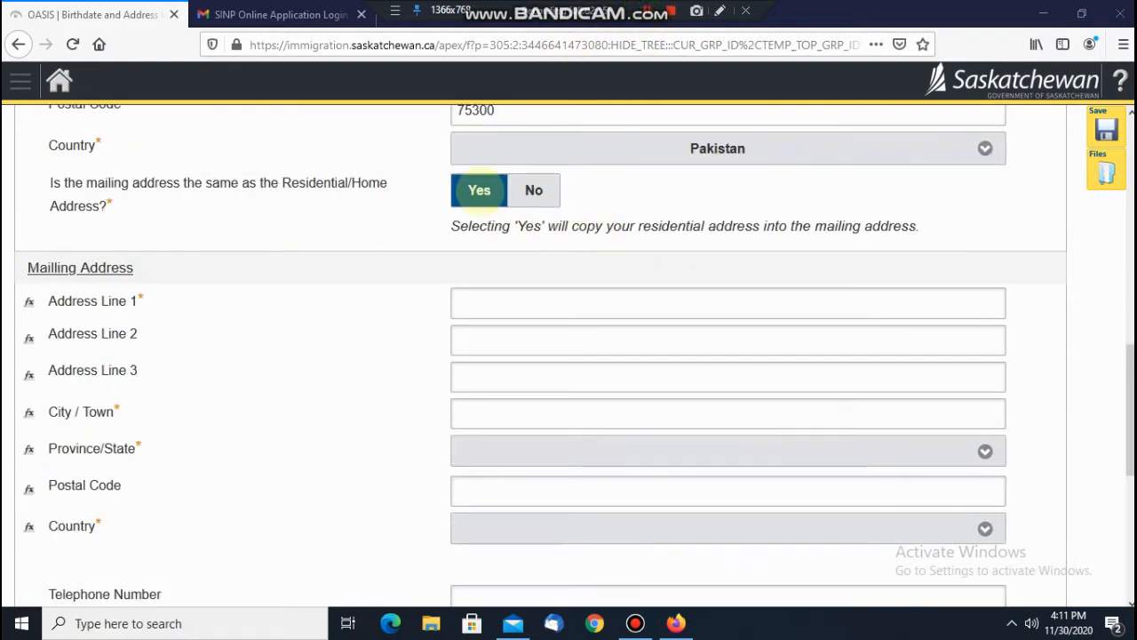
pyautogui.click(481, 190)
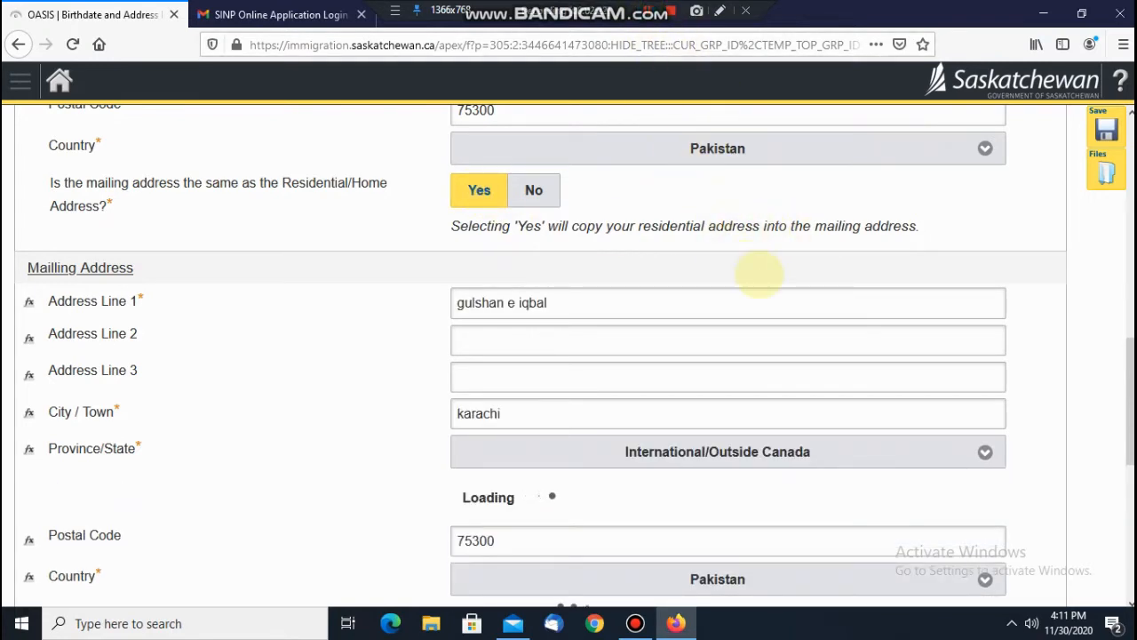
pyautogui.scroll(-5, 758, 275)
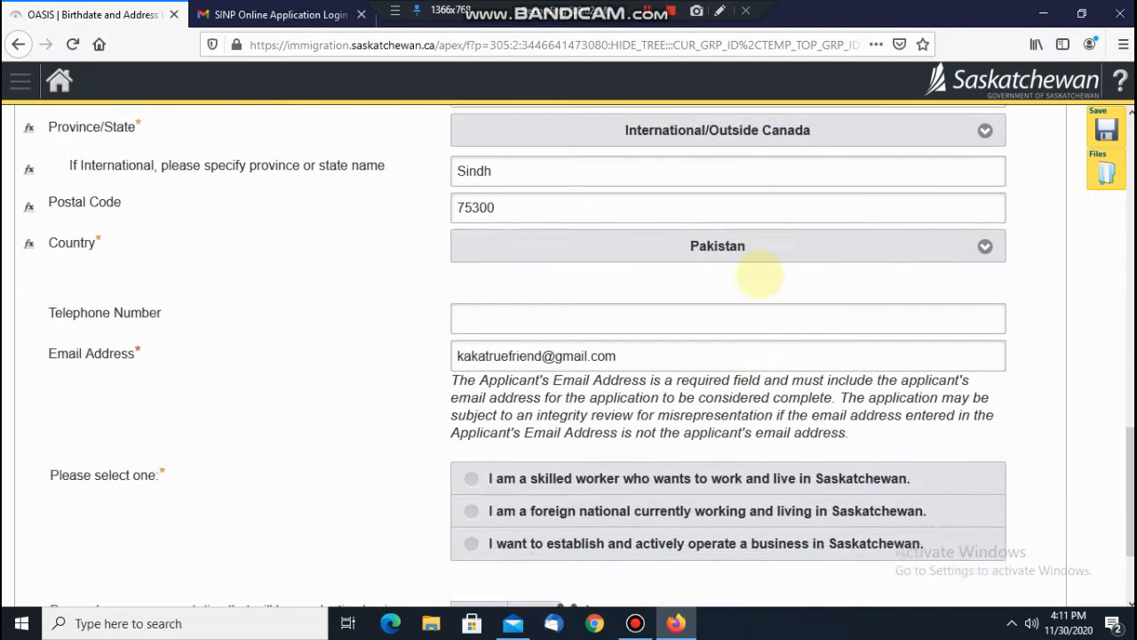
# Step: Choose skilled worker, answer No to having a representative, and save the Birthdate and Address form
pyautogui.click(648, 13)
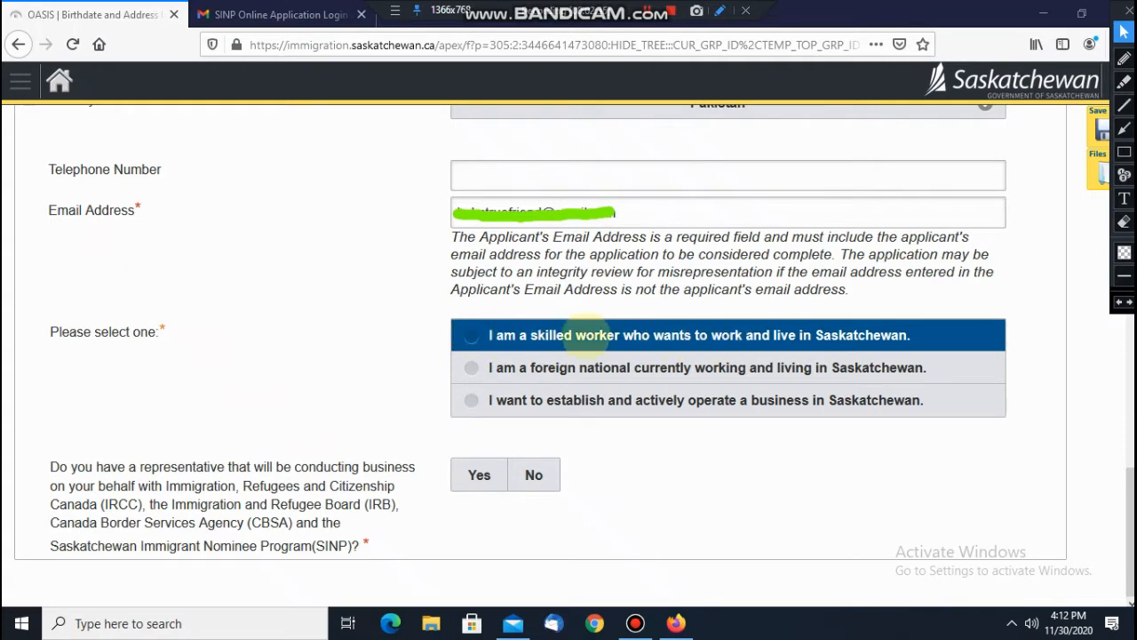
pyautogui.click(471, 335)
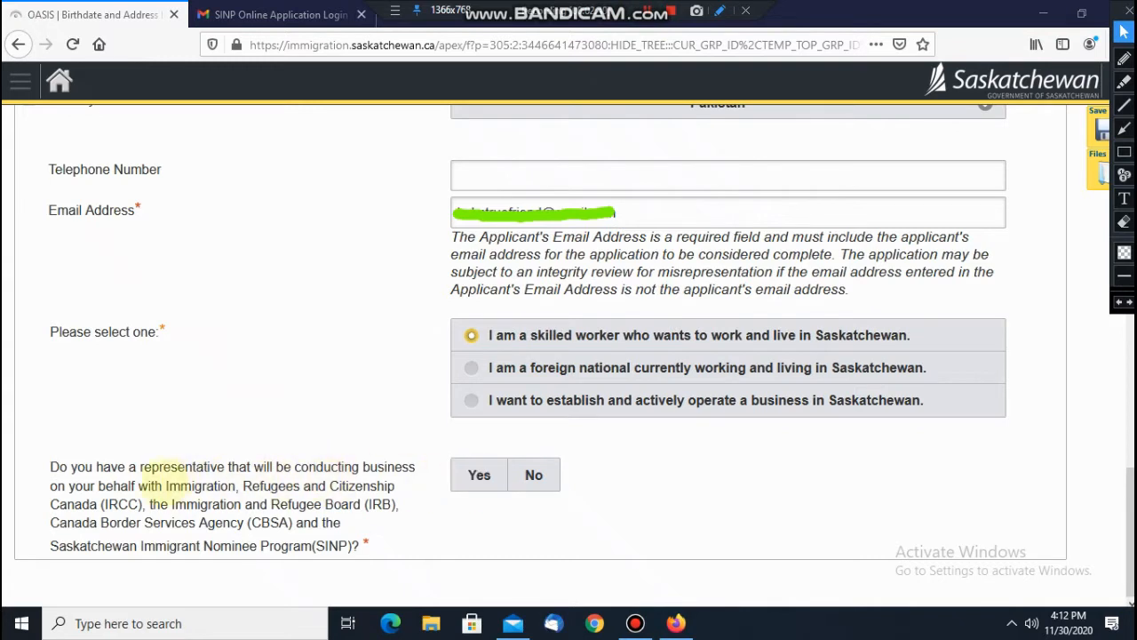
pyautogui.moveTo(101, 467); pyautogui.dragTo(385, 467)
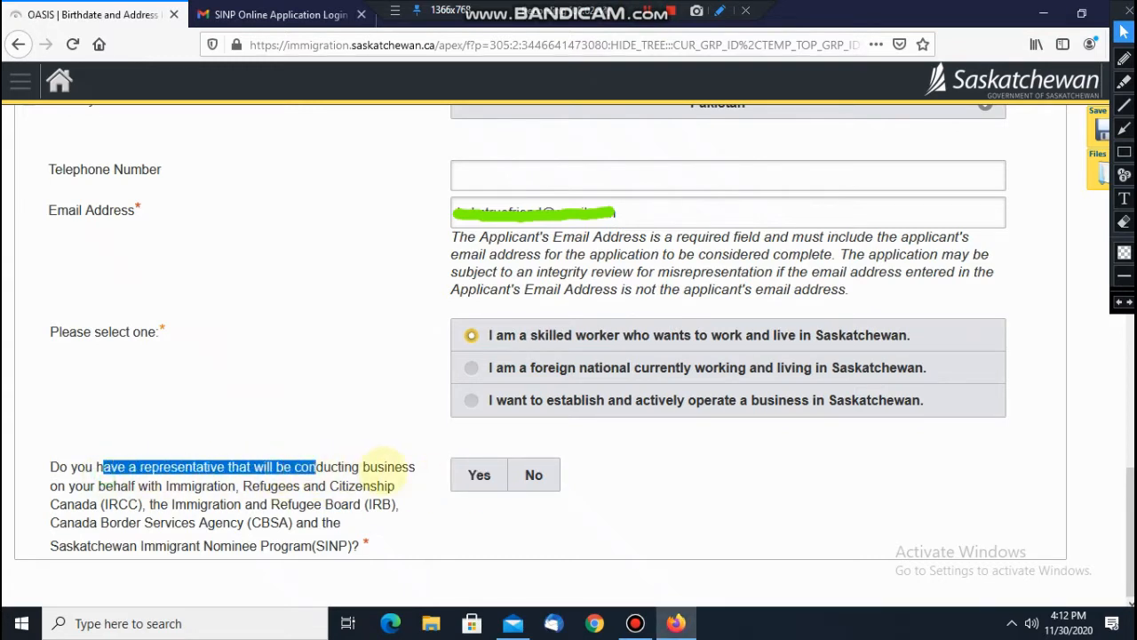
pyautogui.click(533, 474)
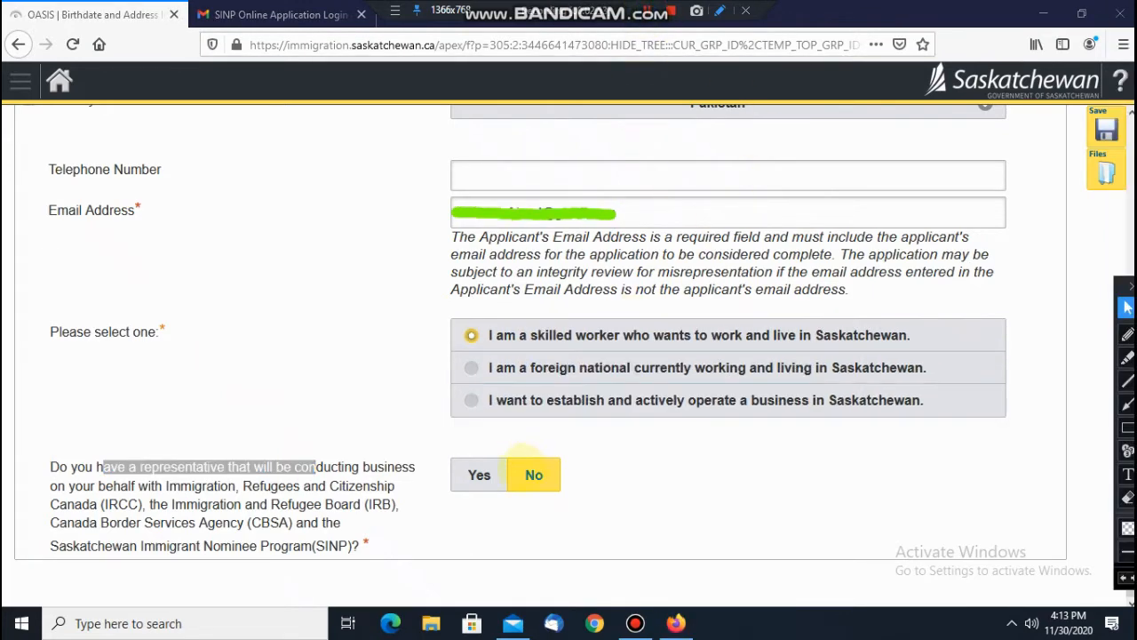
pyautogui.click(1106, 129)
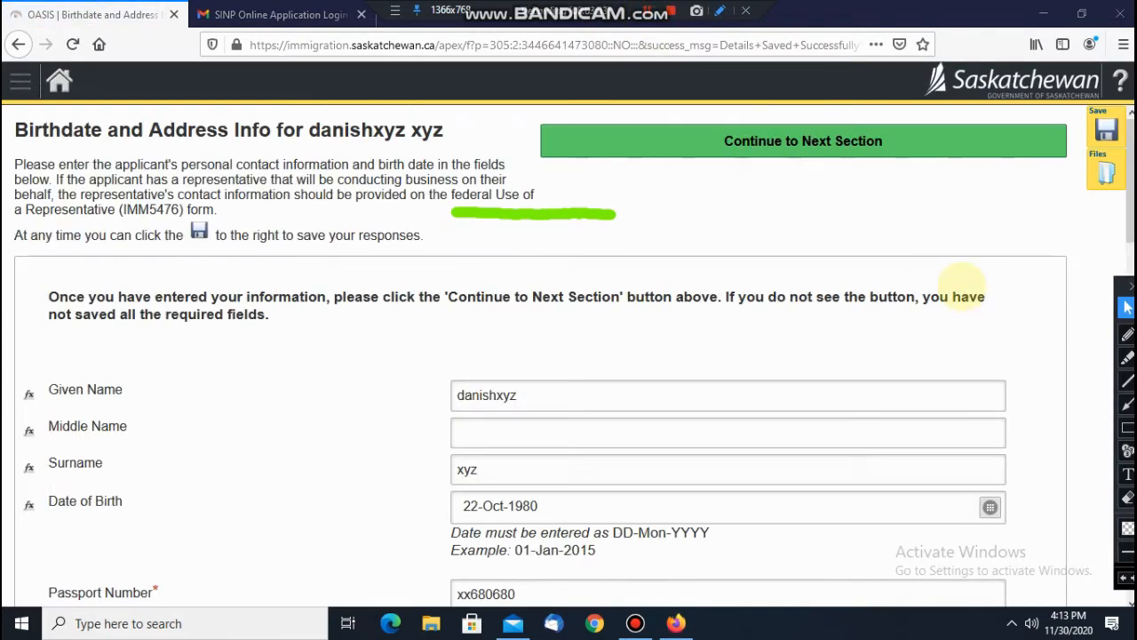
# Step: Advance from the finished Birthdate and Address form to the Eligibility for Application questions
pyautogui.scroll(-3, 964, 275)
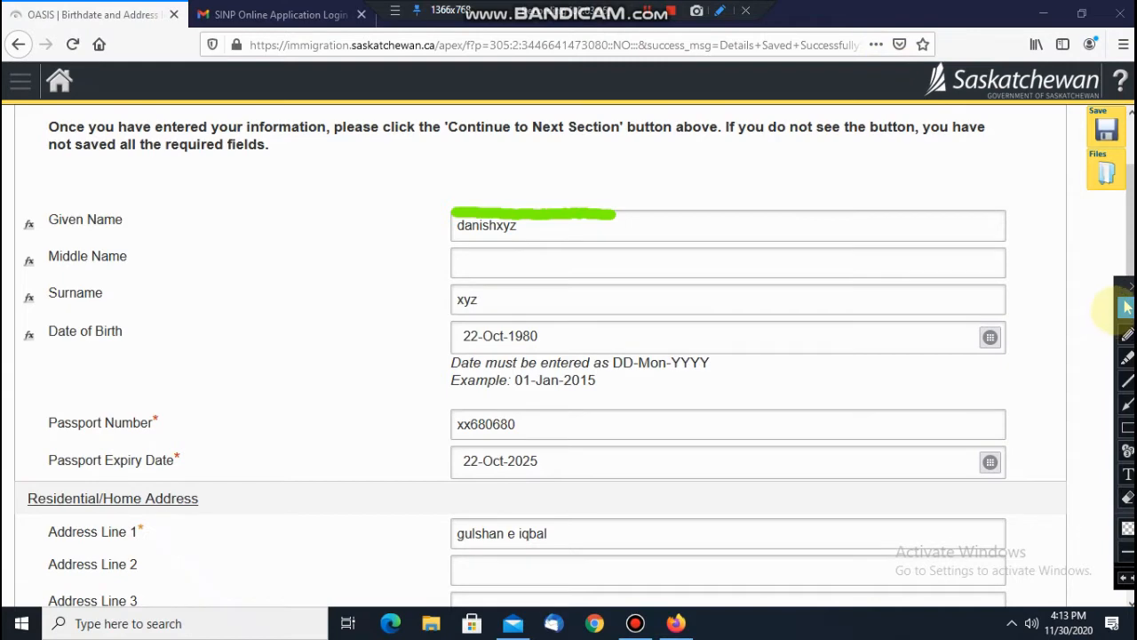
pyautogui.press('Escape')
pyautogui.scroll(-7, 745, 264)
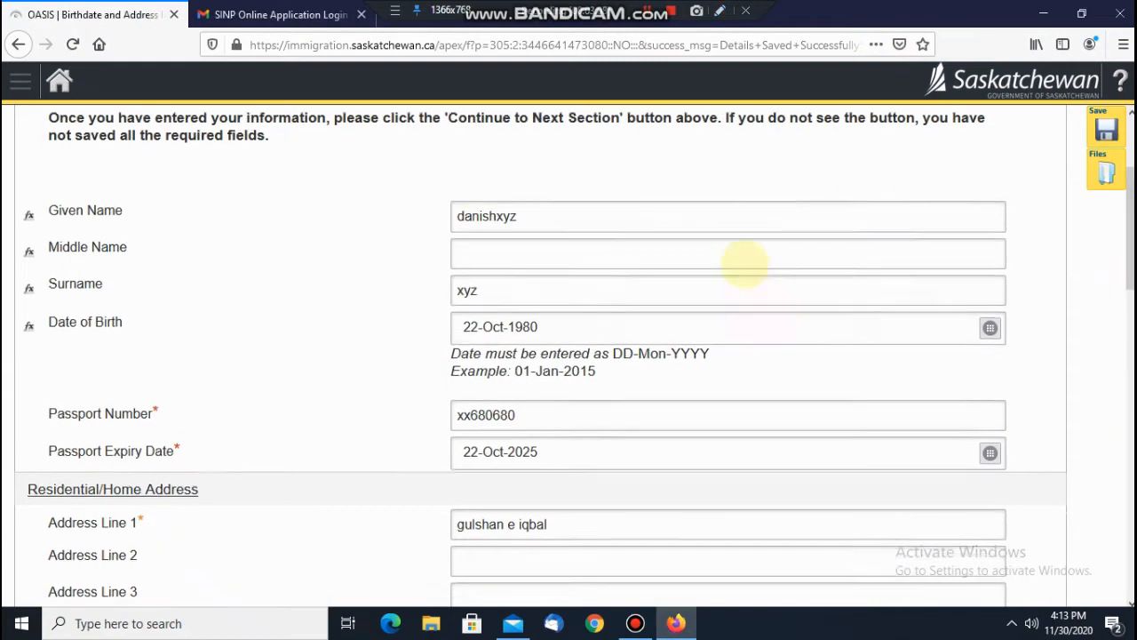
pyautogui.scroll(-10, 744, 264)
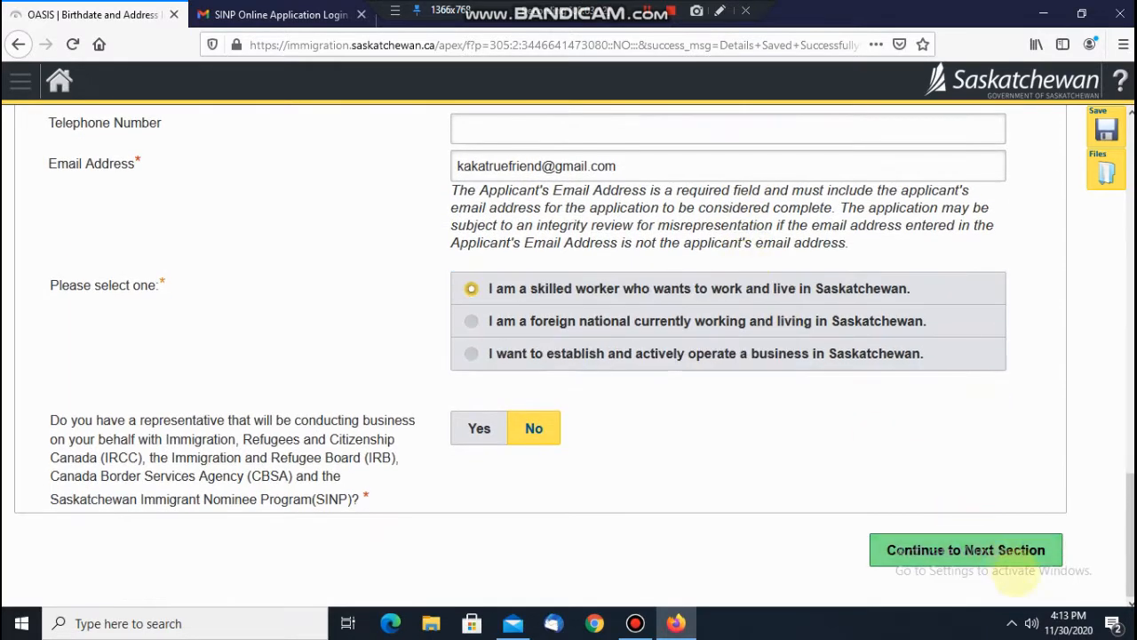
pyautogui.click(966, 550)
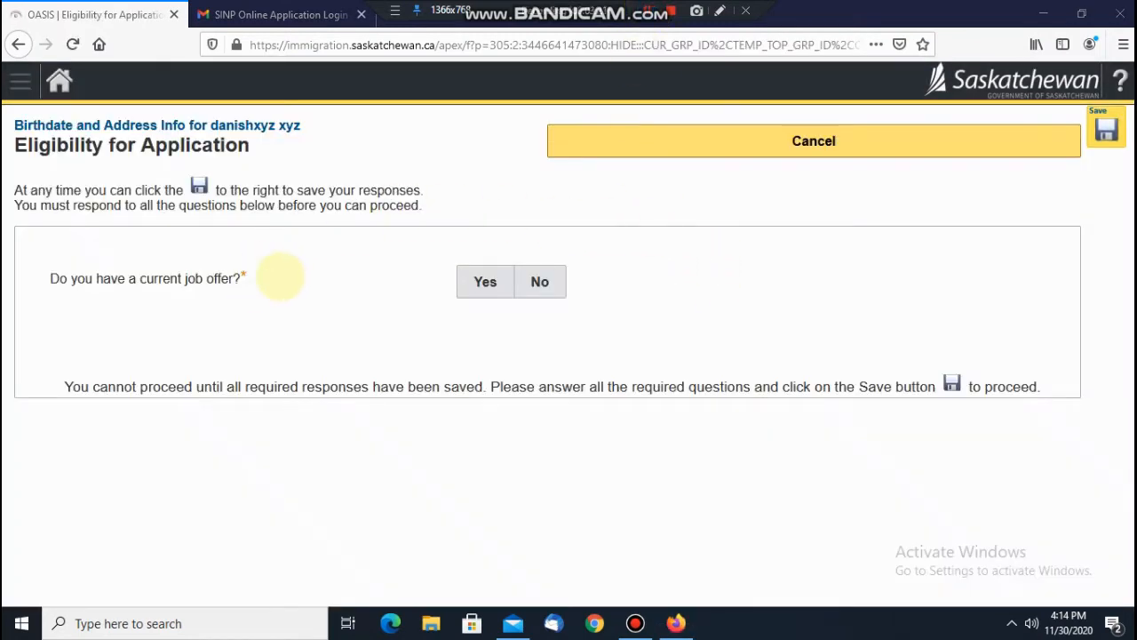
# Step: Answer No to a job offer and Yes to Express Entry, entering the profile number and validation code
pyautogui.moveTo(138, 283); pyautogui.dragTo(406, 294)
pyautogui.click(539, 282)
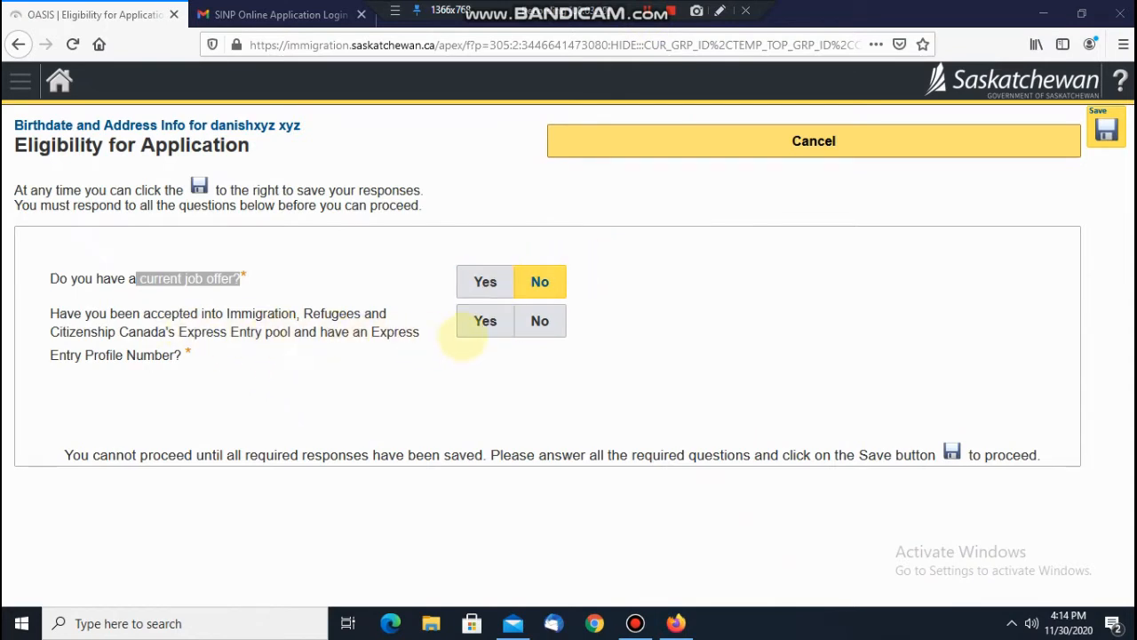
pyautogui.click(482, 322)
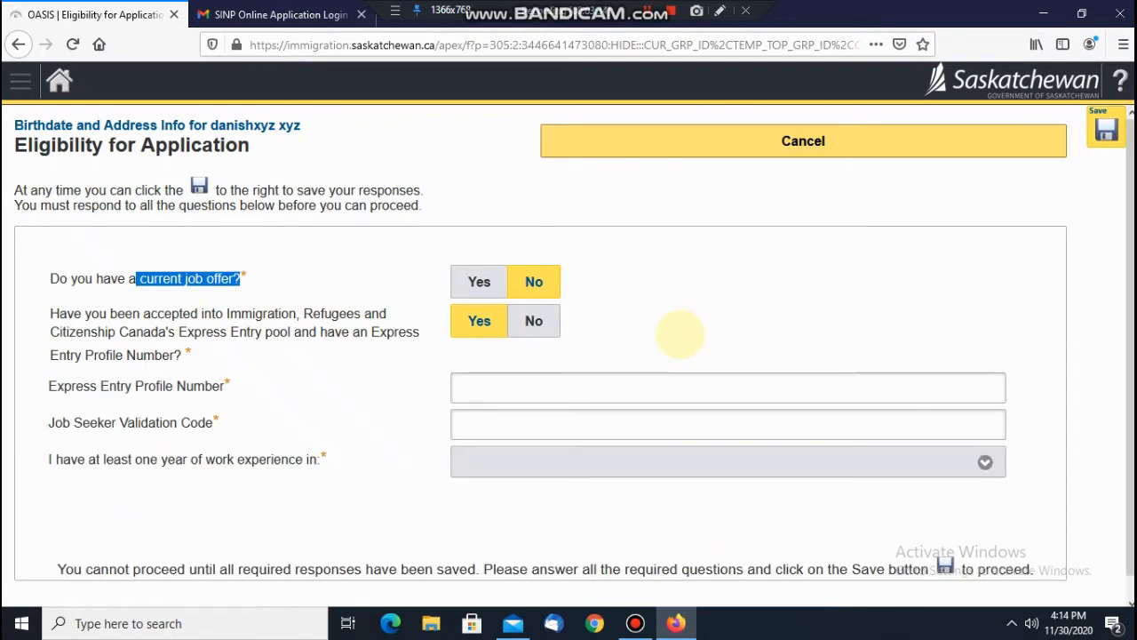
pyautogui.click(591, 393)
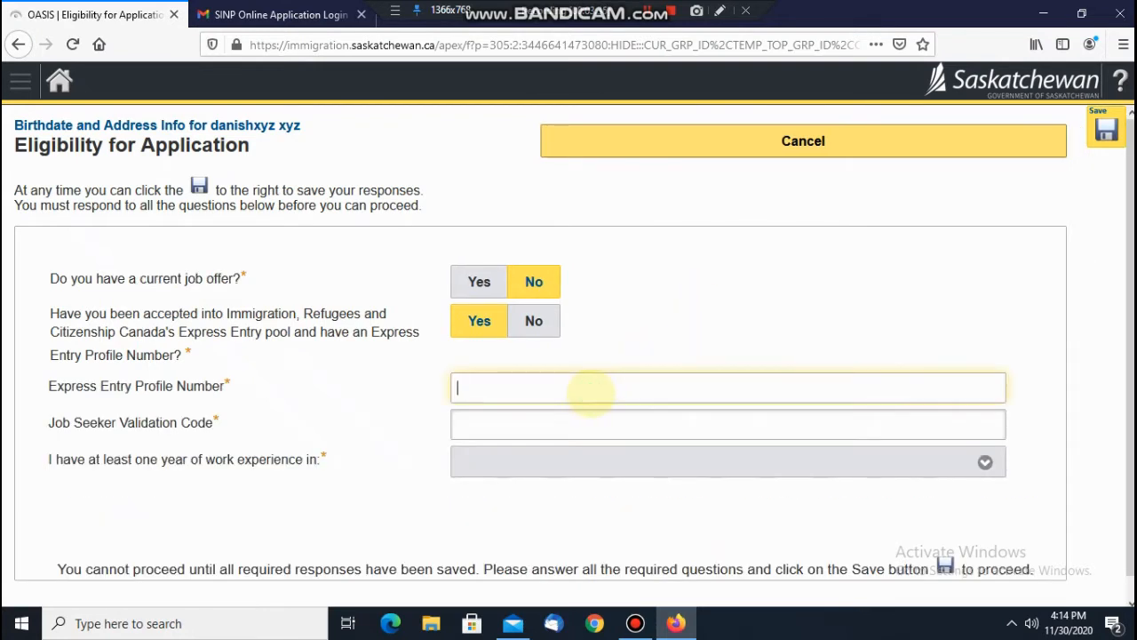
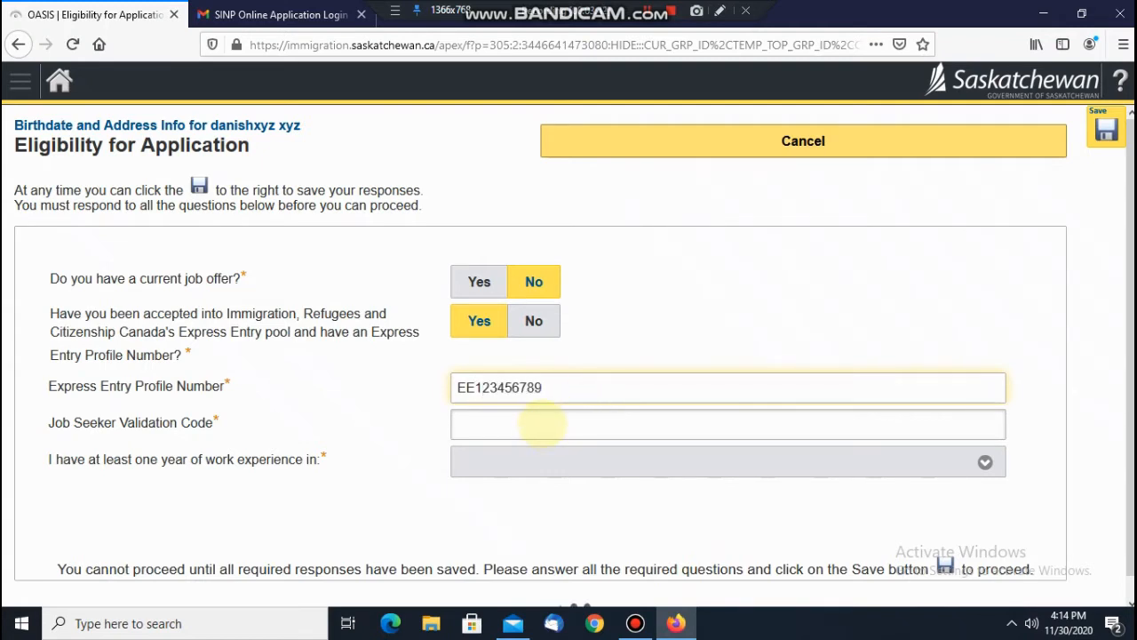
pyautogui.click(539, 424)
pyautogui.click(543, 422)
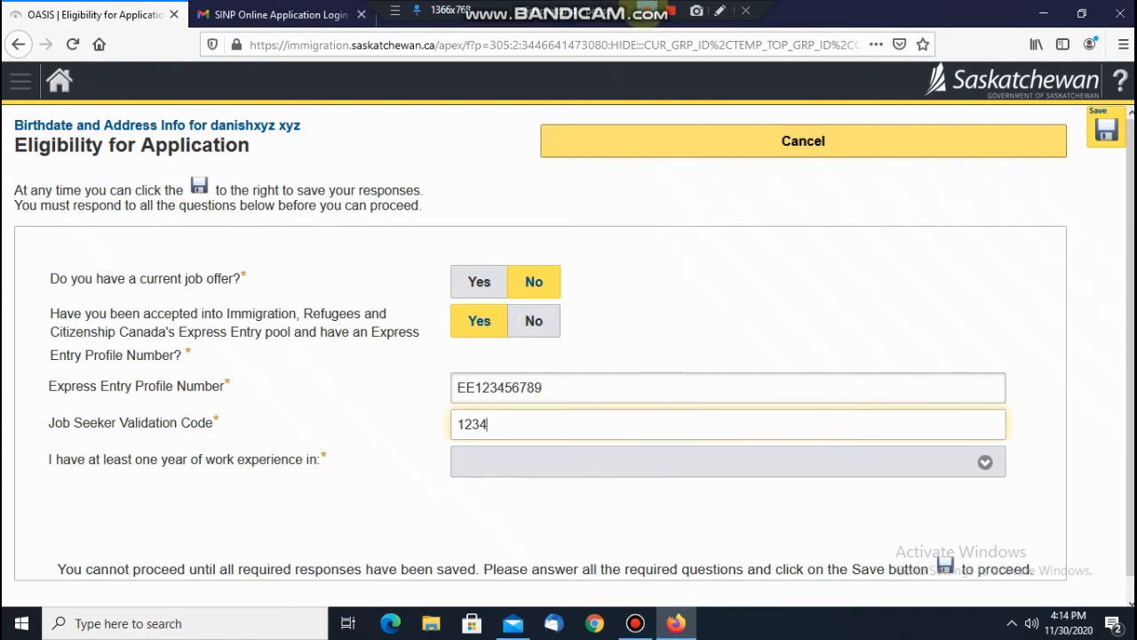
# Step: Select occupation 1123 as the work-experience occupation
pyautogui.scroll(-1, 791, 334)
pyautogui.click(922, 444)
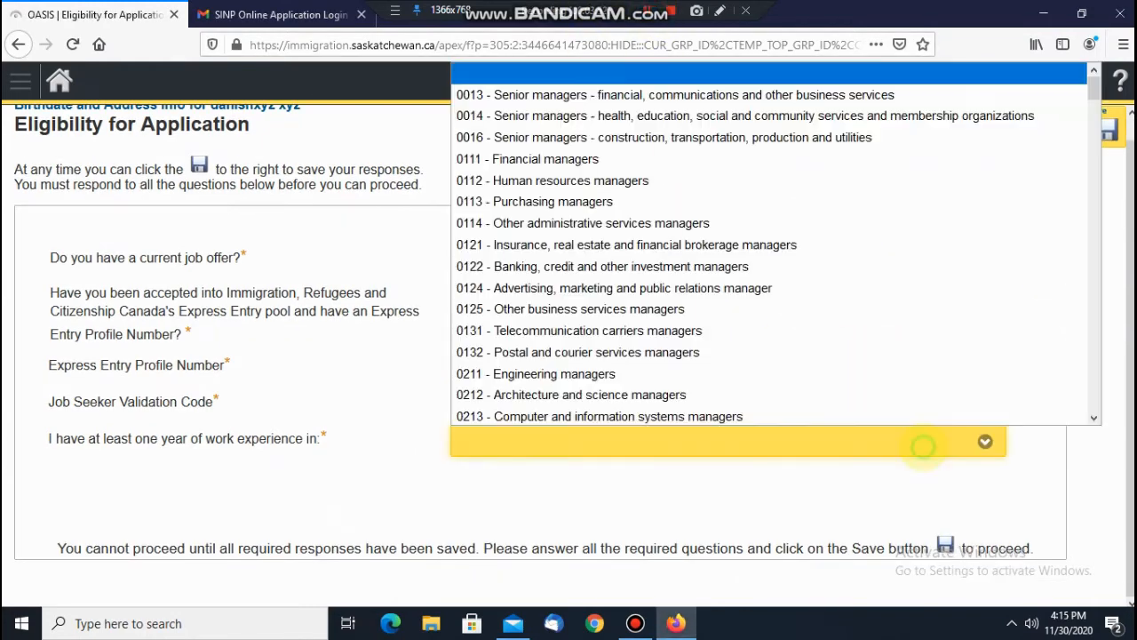
pyautogui.write('1123 - Professional occupations in advertising, marketing and public relations')
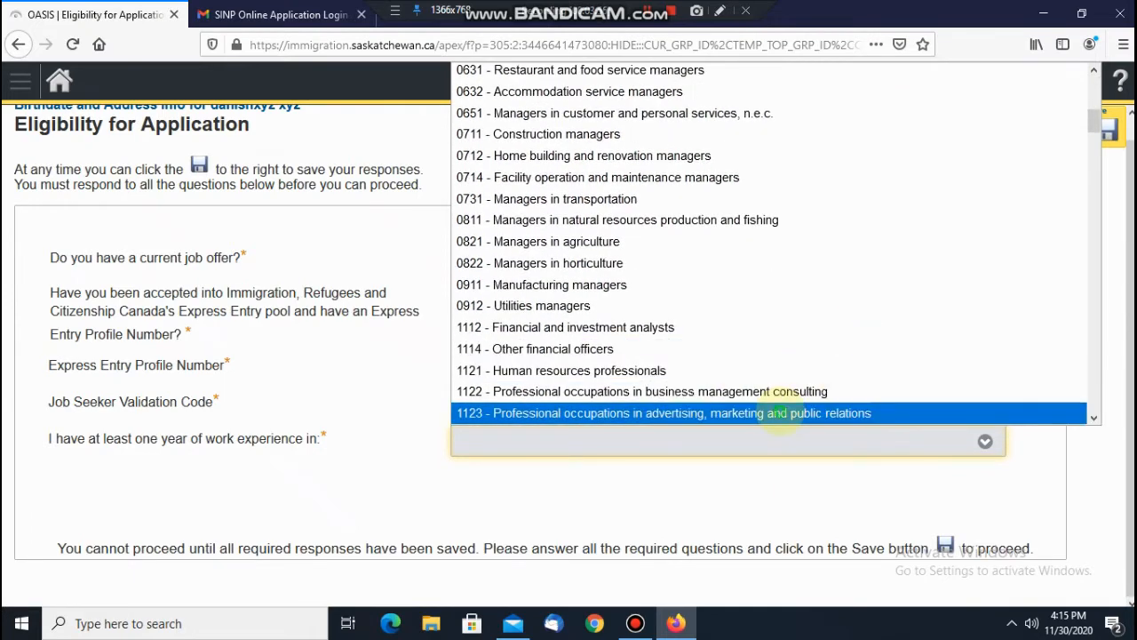
pyautogui.click(774, 411)
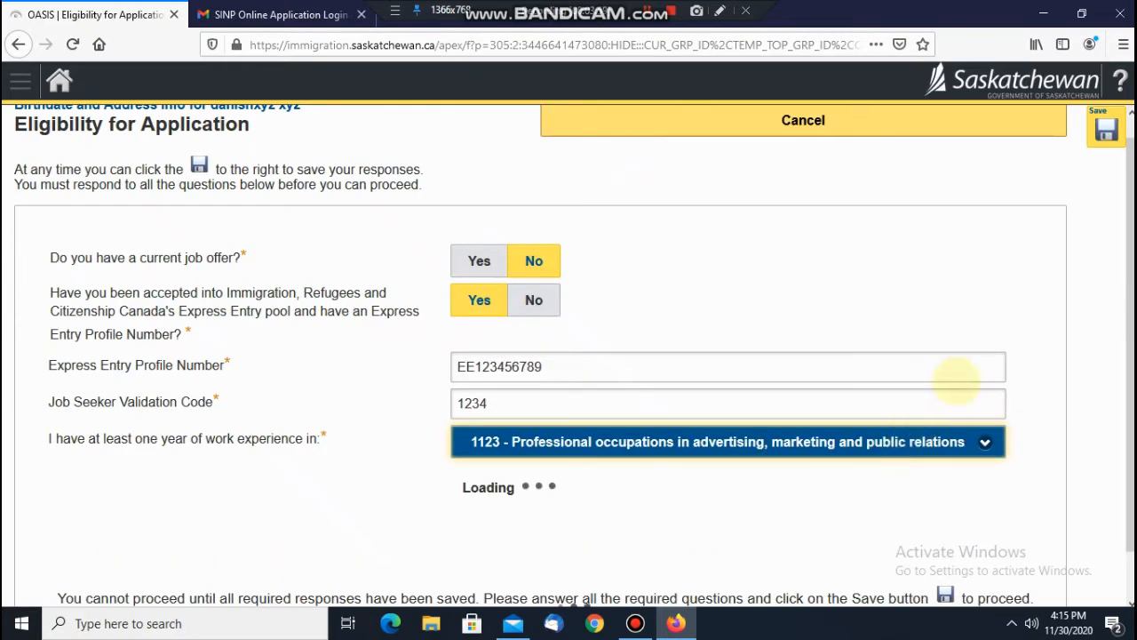
pyautogui.scroll(-5, 801, 264)
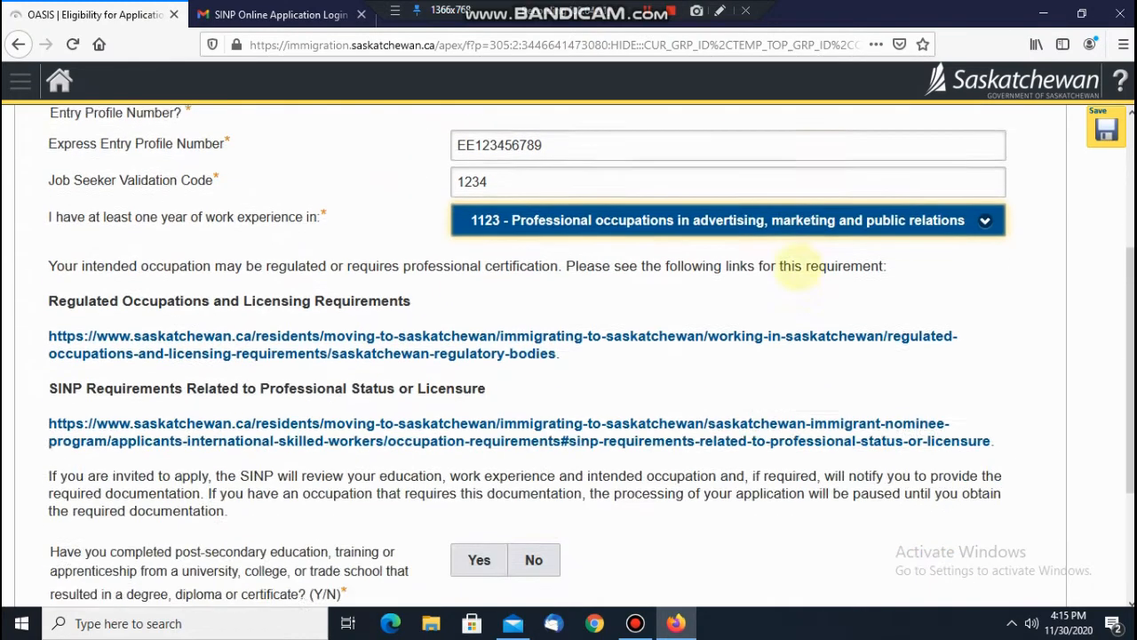
pyautogui.scroll(-1, 766, 283)
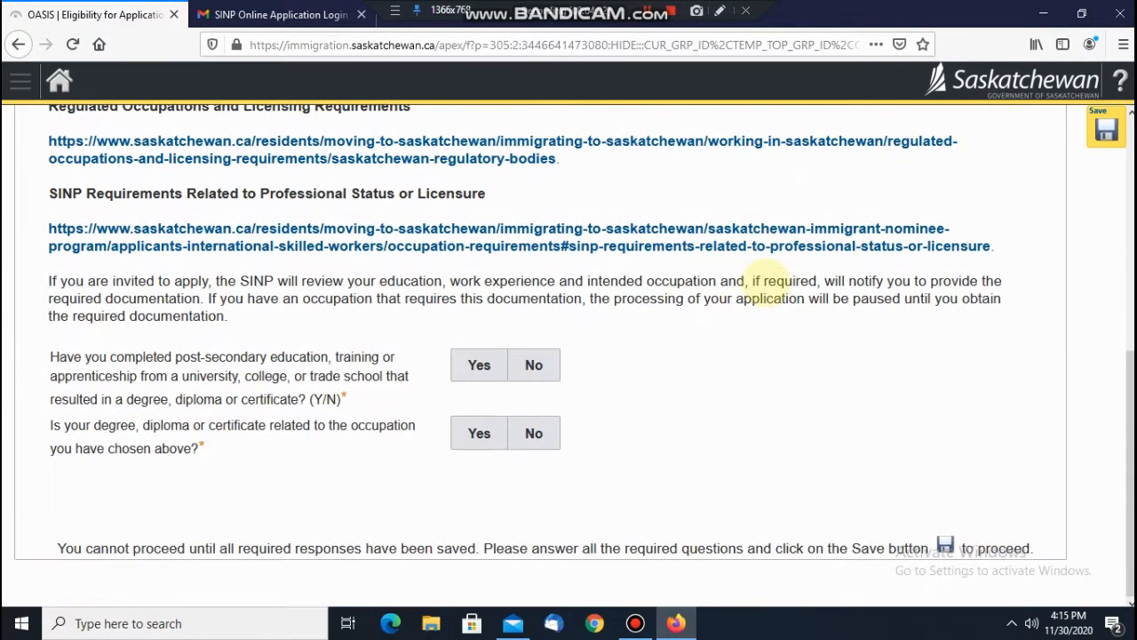
# Step: Review the regulated occupations and licensing bodies list on Saskatchewan.ca, then close that tab
pyautogui.click(647, 10)
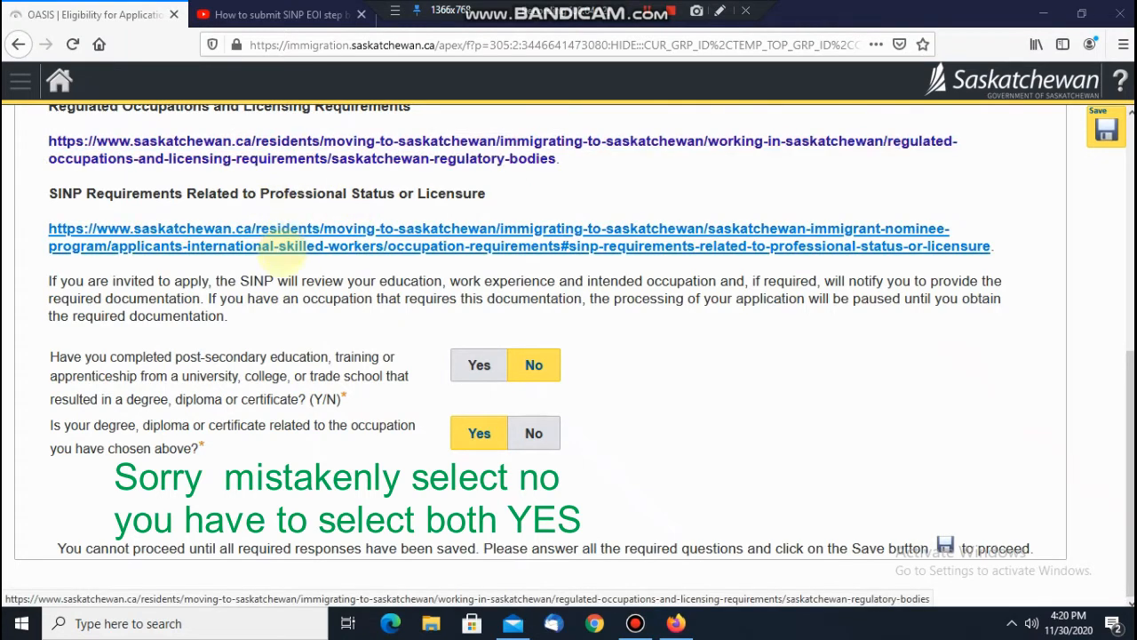
pyautogui.click(293, 155)
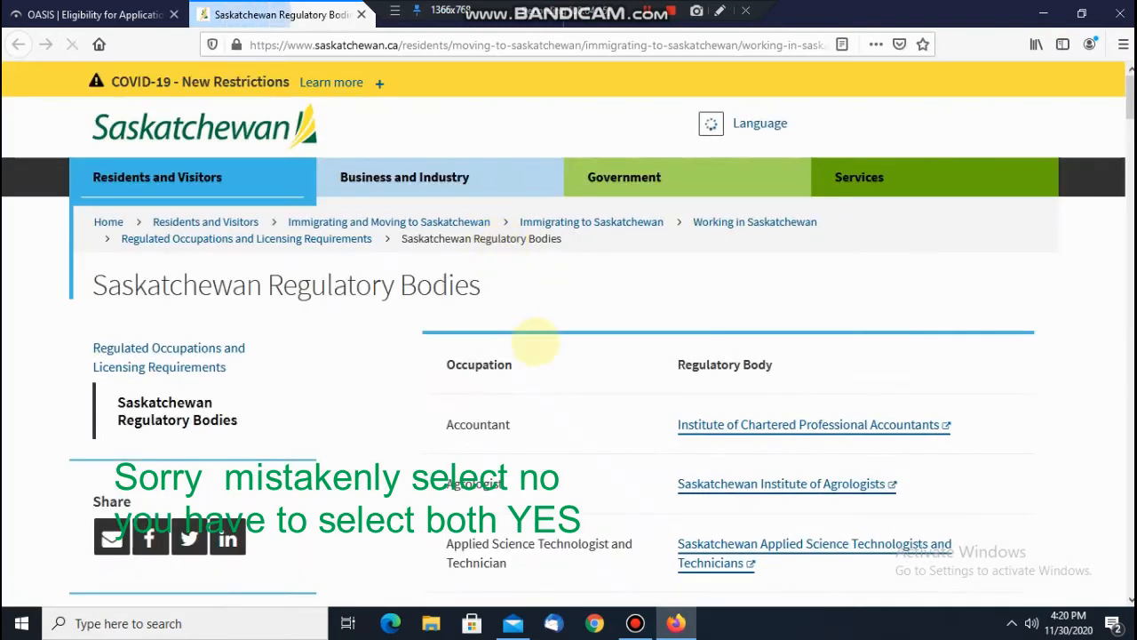
pyautogui.scroll(-1, 564, 362)
pyautogui.scroll(-3, 563, 362)
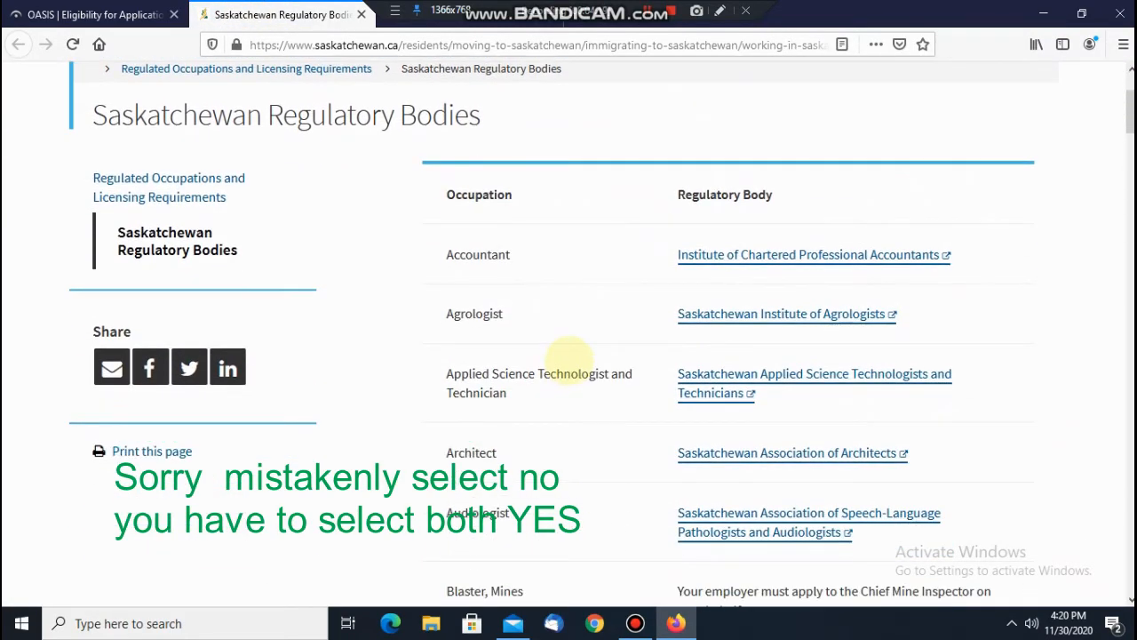
pyautogui.scroll(-5, 569, 358)
pyautogui.scroll(-8, 568, 358)
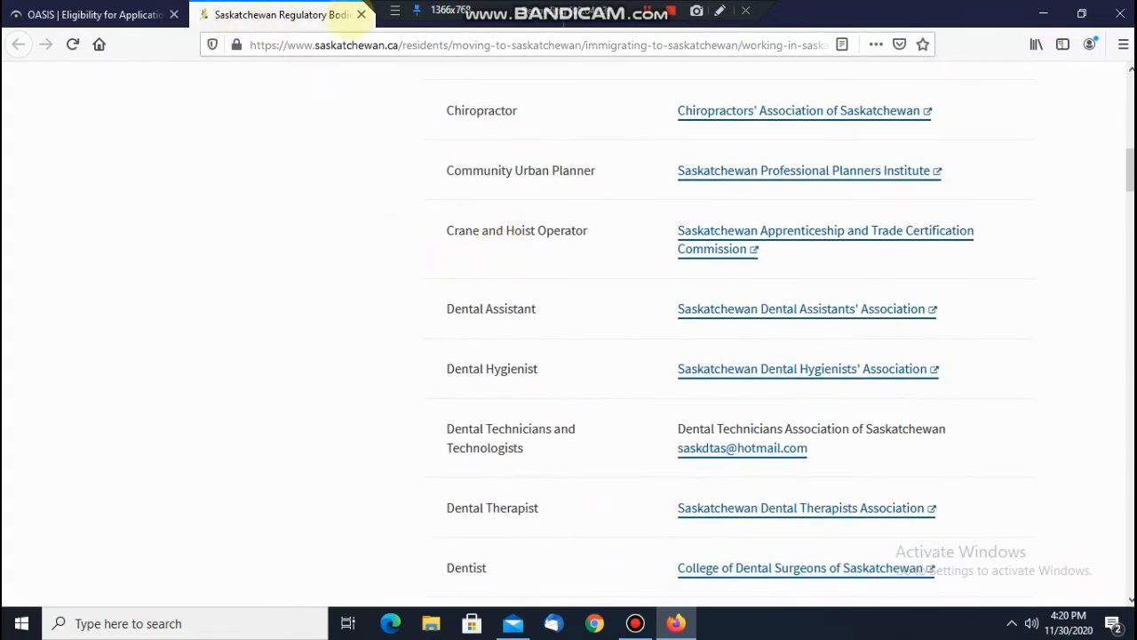
pyautogui.click(362, 14)
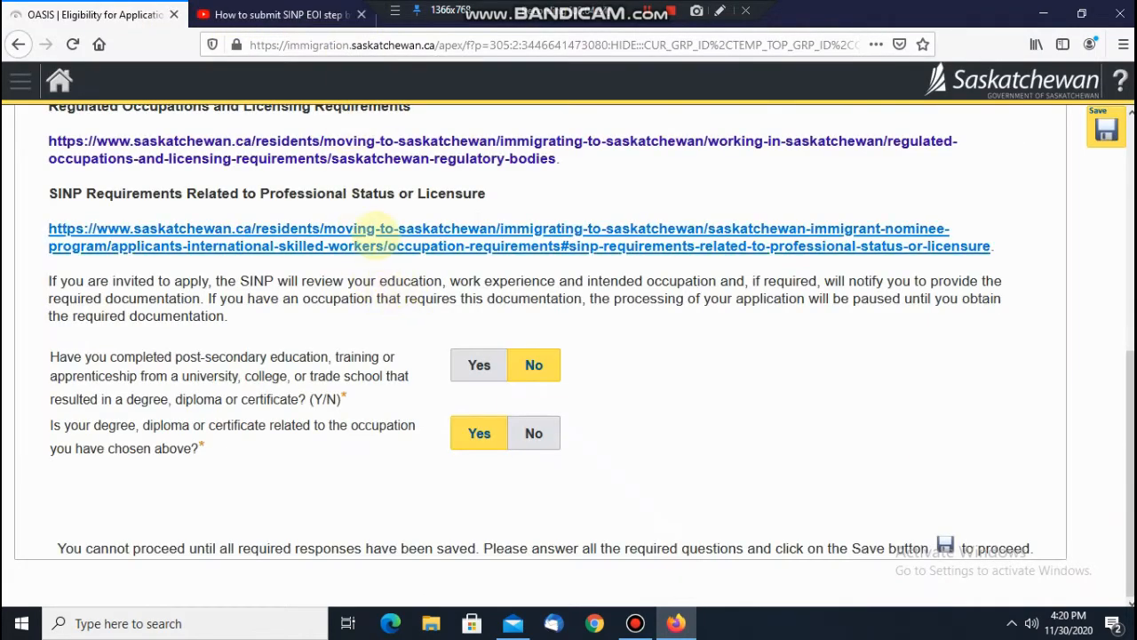
# Step: Download the SINP professional requirements by regulated occupation and return to the form
pyautogui.click(376, 234)
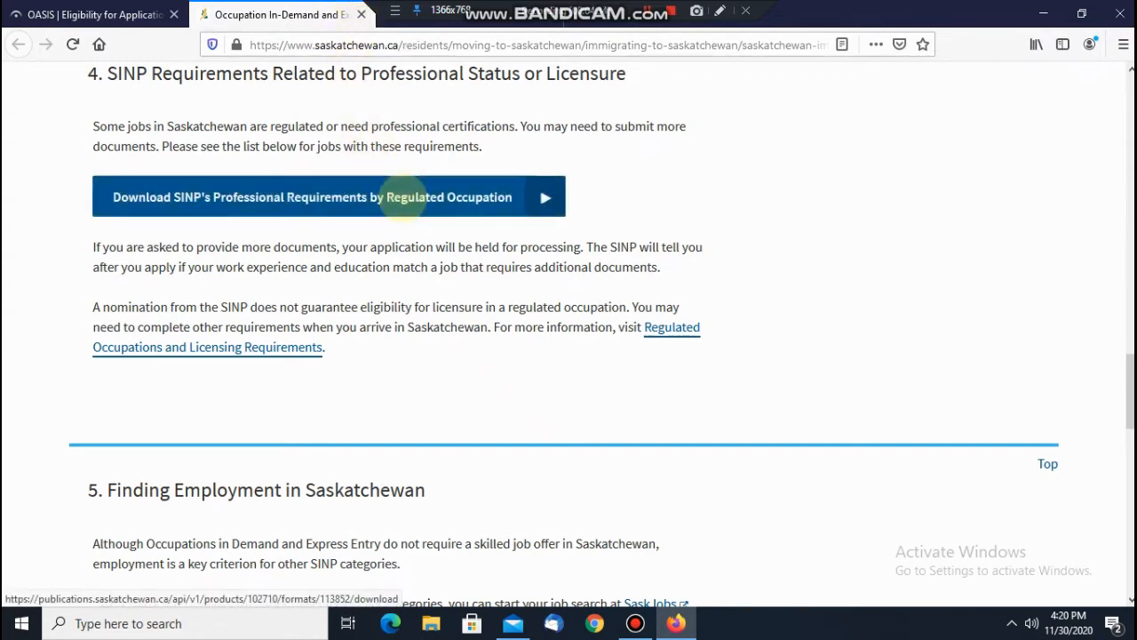
pyautogui.click(402, 197)
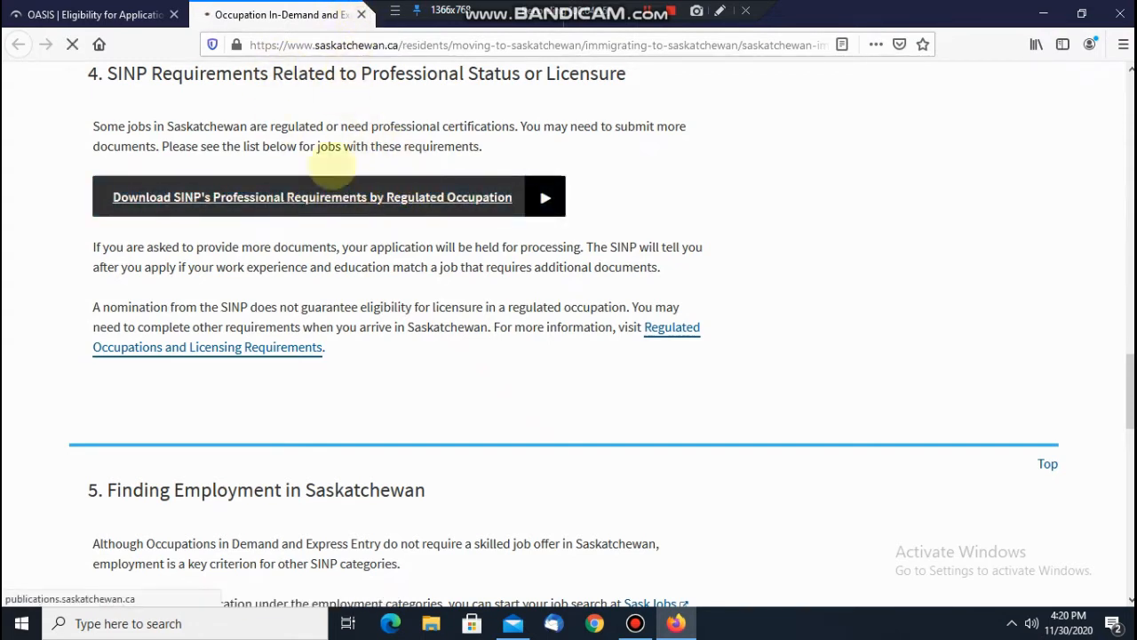
pyautogui.click(362, 15)
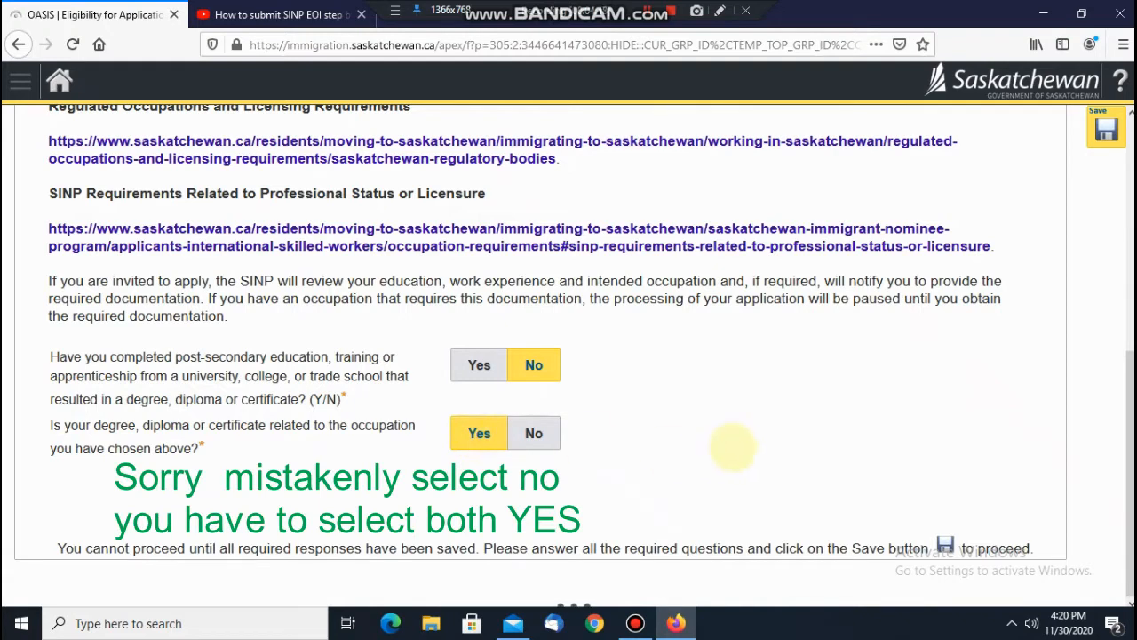
# Step: Save the eligibility answers, determine the category, and confirm International Skilled Workers - Saskatchewan Express Entry
pyautogui.click(1106, 129)
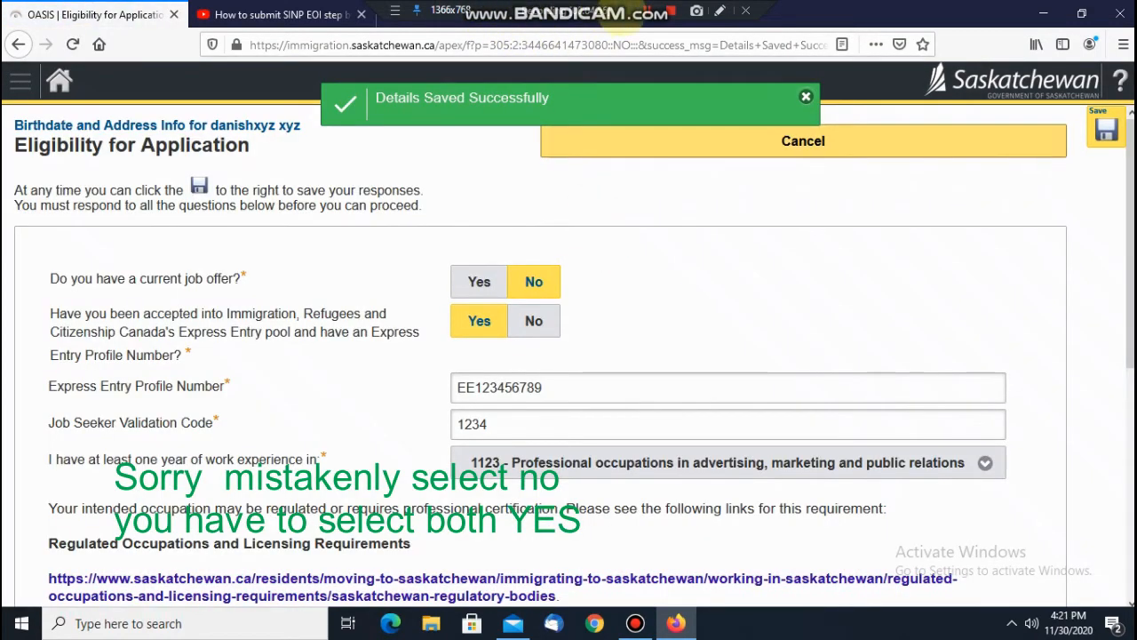
pyautogui.scroll(-5, 627, 466)
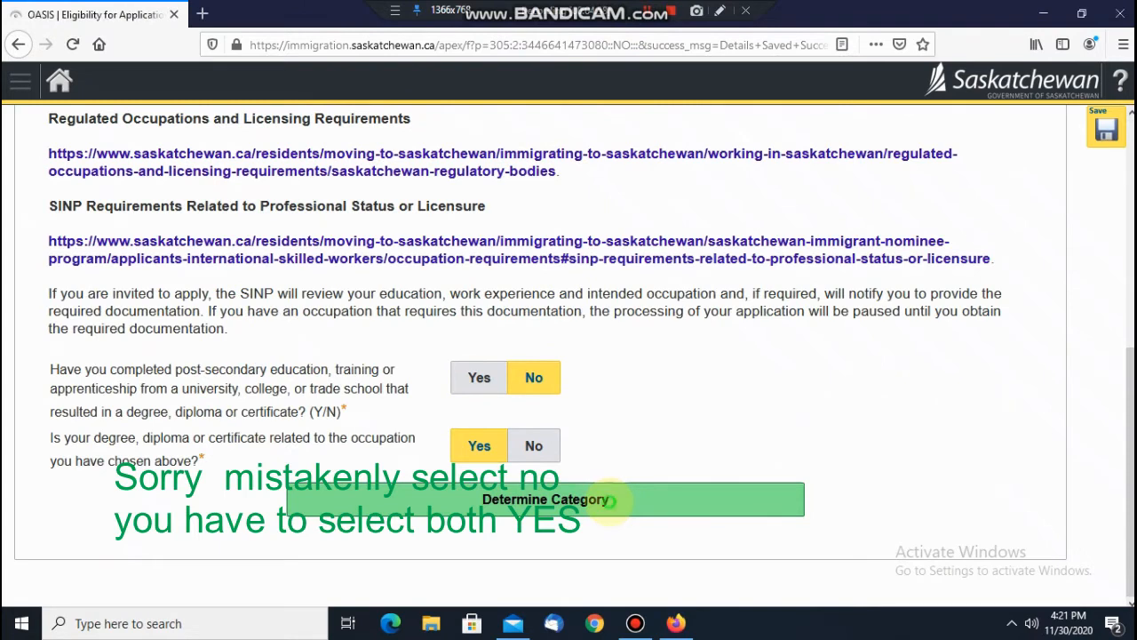
pyautogui.click(609, 500)
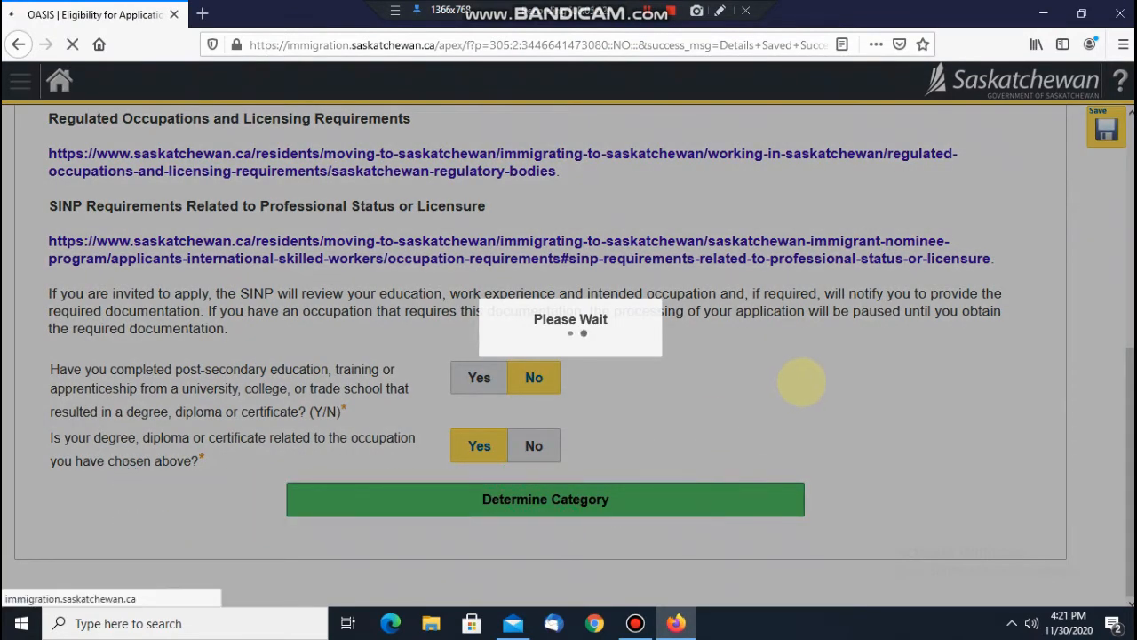
pyautogui.scroll(-5, 755, 381)
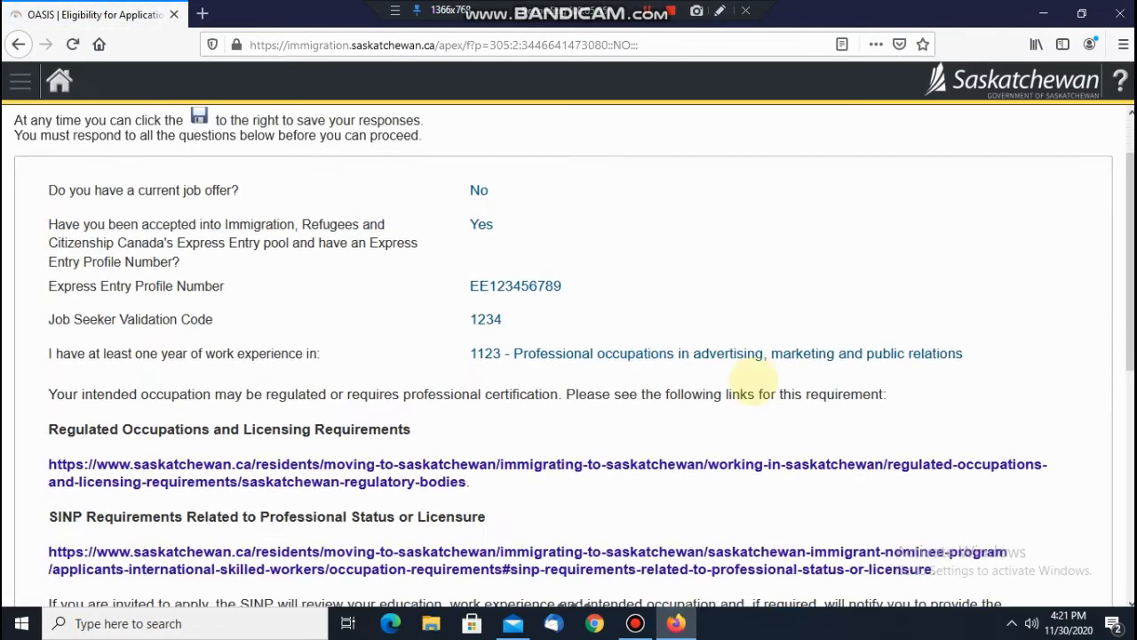
pyautogui.scroll(-3, 754, 381)
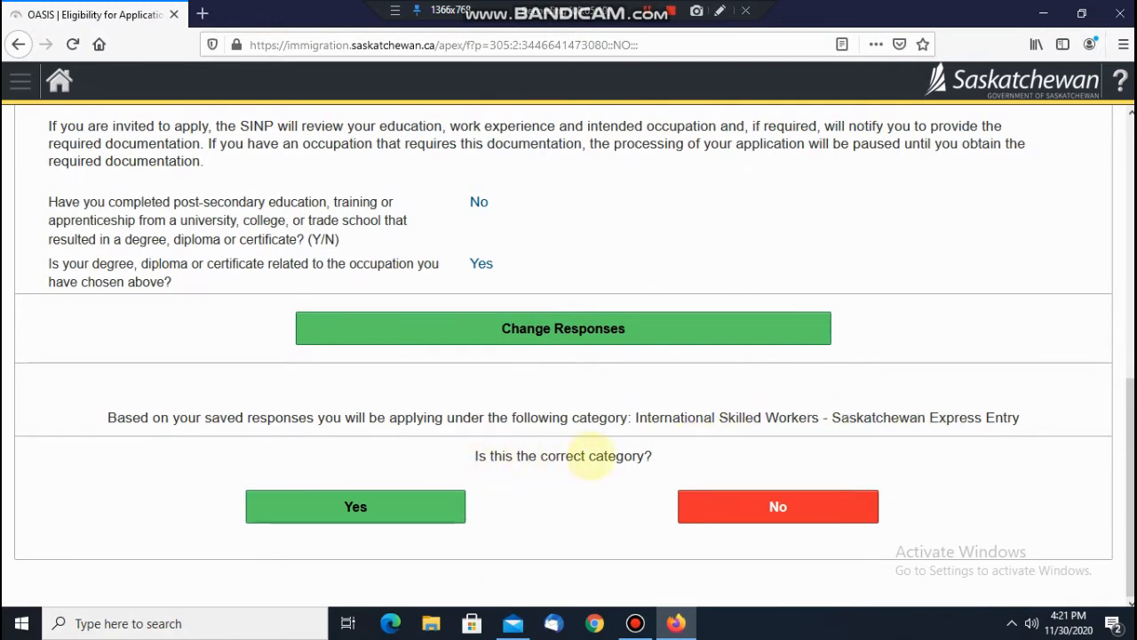
pyautogui.click(369, 507)
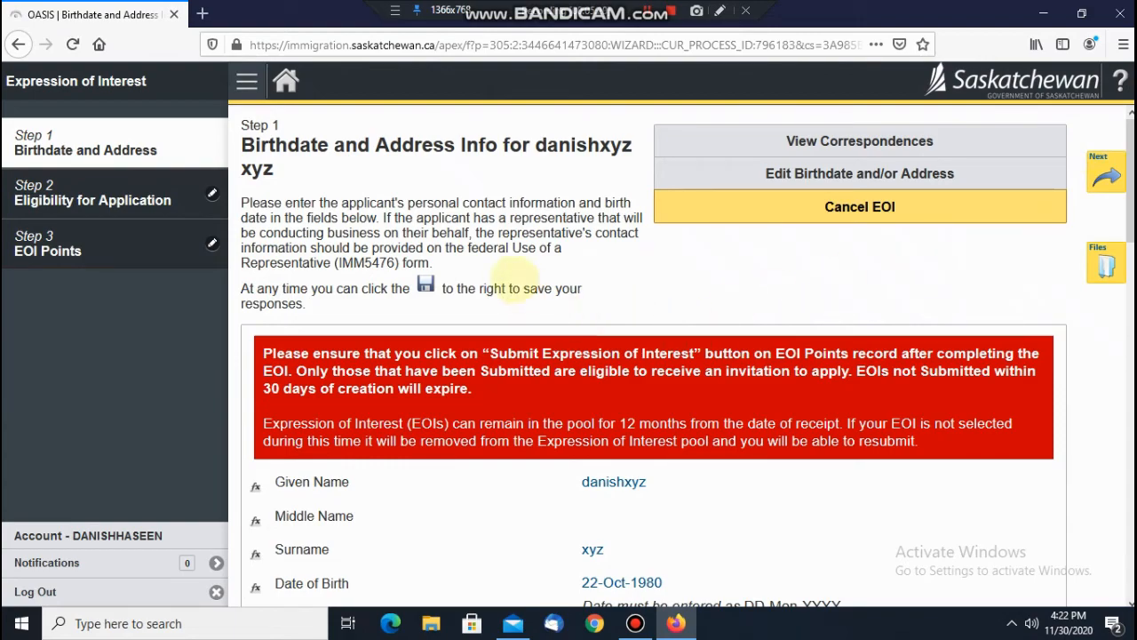
# Step: Review the Eligibility for Application step, then open Step 3, EOI Points
pyautogui.scroll(-10, 513, 282)
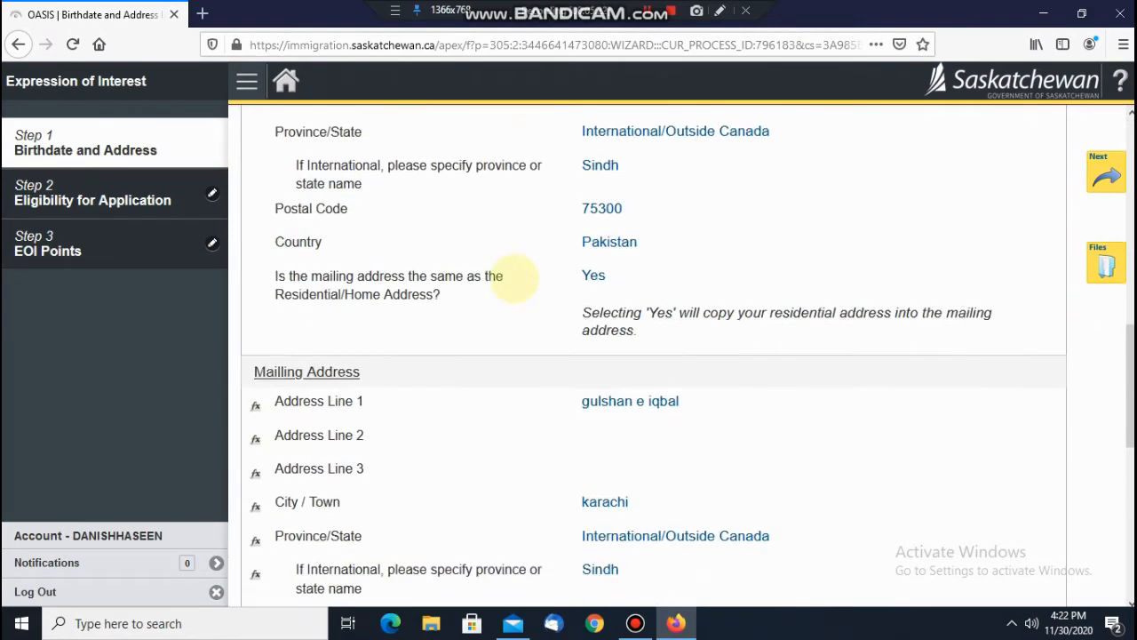
pyautogui.scroll(10, 514, 283)
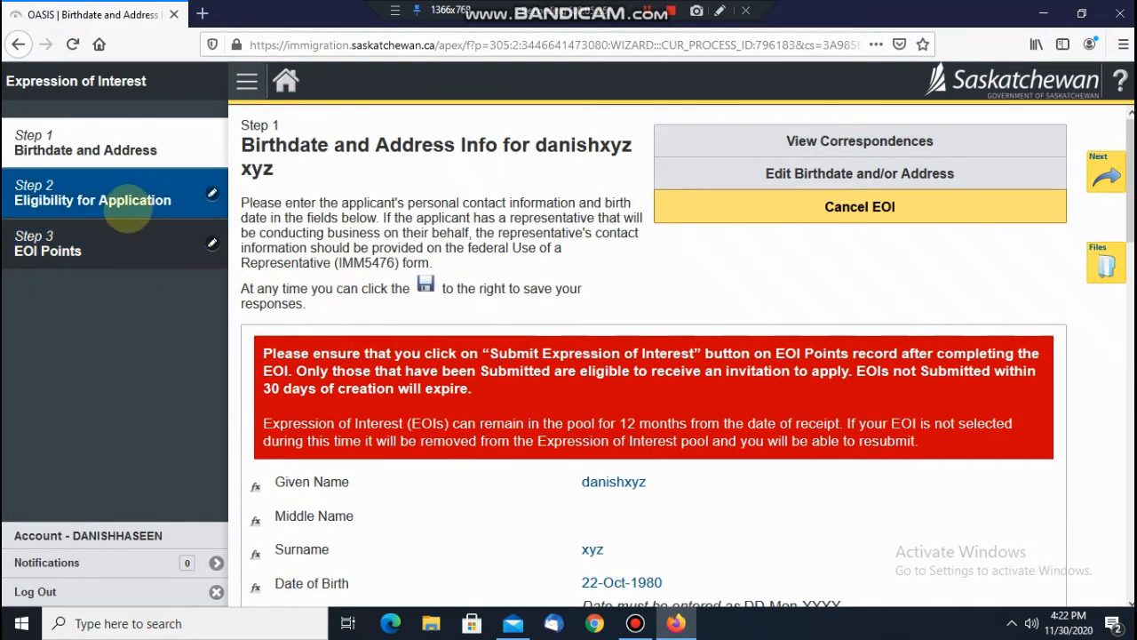
pyautogui.click(128, 201)
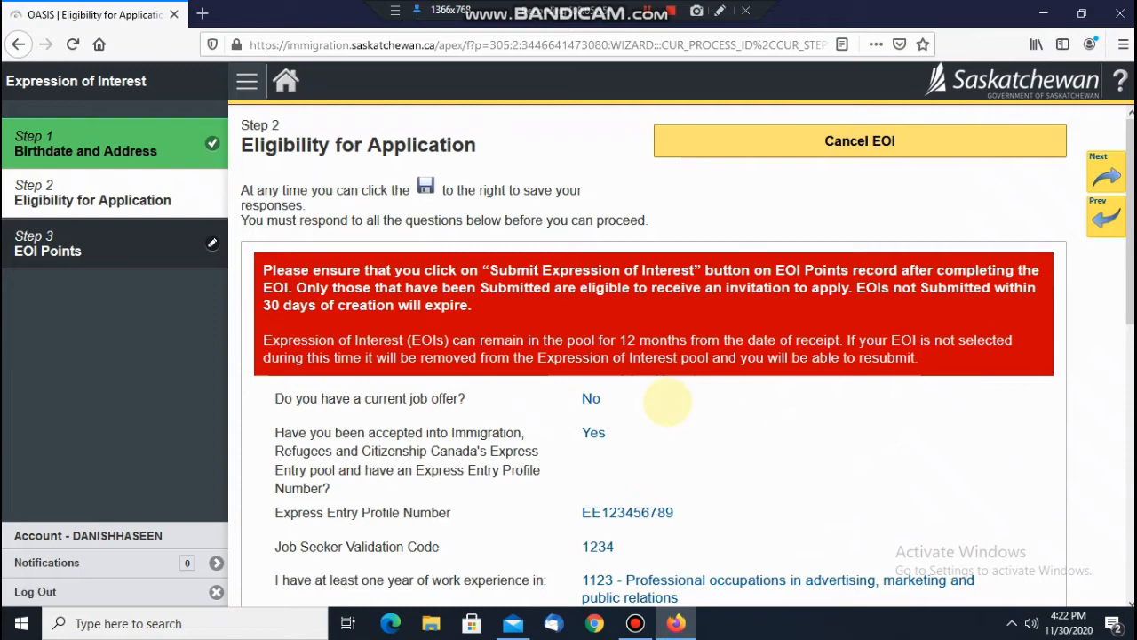
pyautogui.scroll(-6, 667, 403)
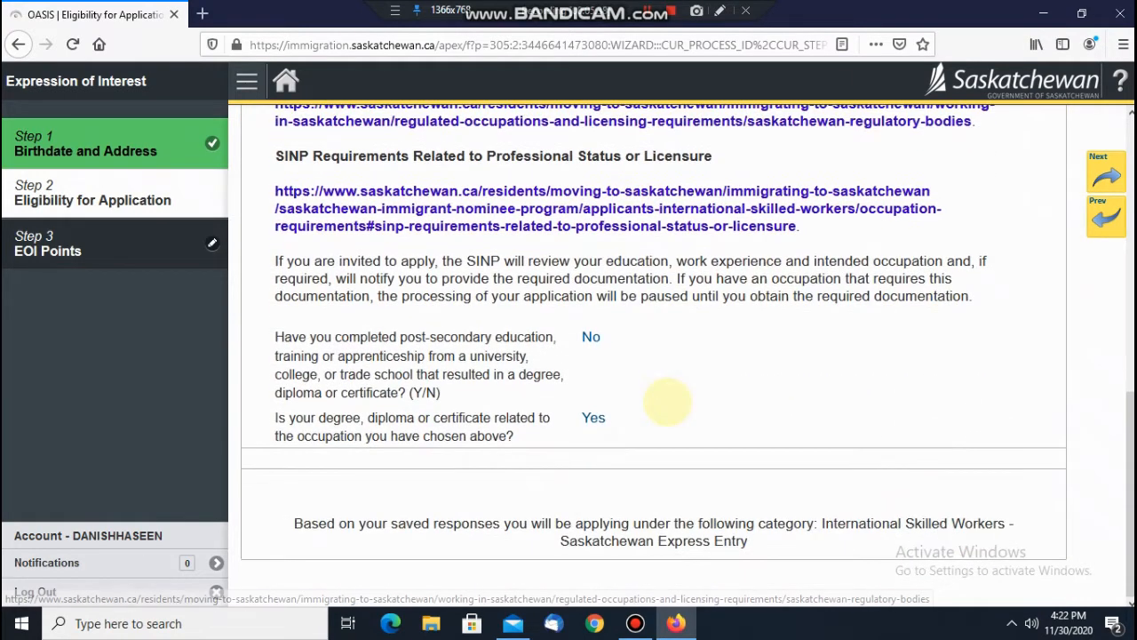
pyautogui.click(80, 236)
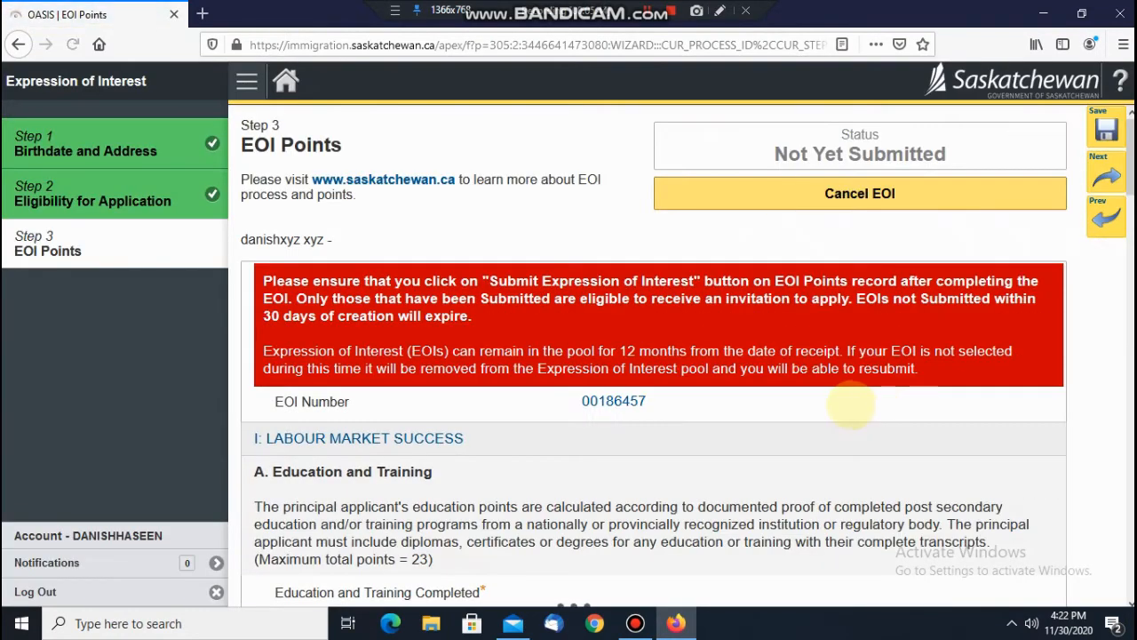
# Step: Set Education and Training to '23 pts - Master's or Doctorate degree'
pyautogui.scroll(-3, 835, 405)
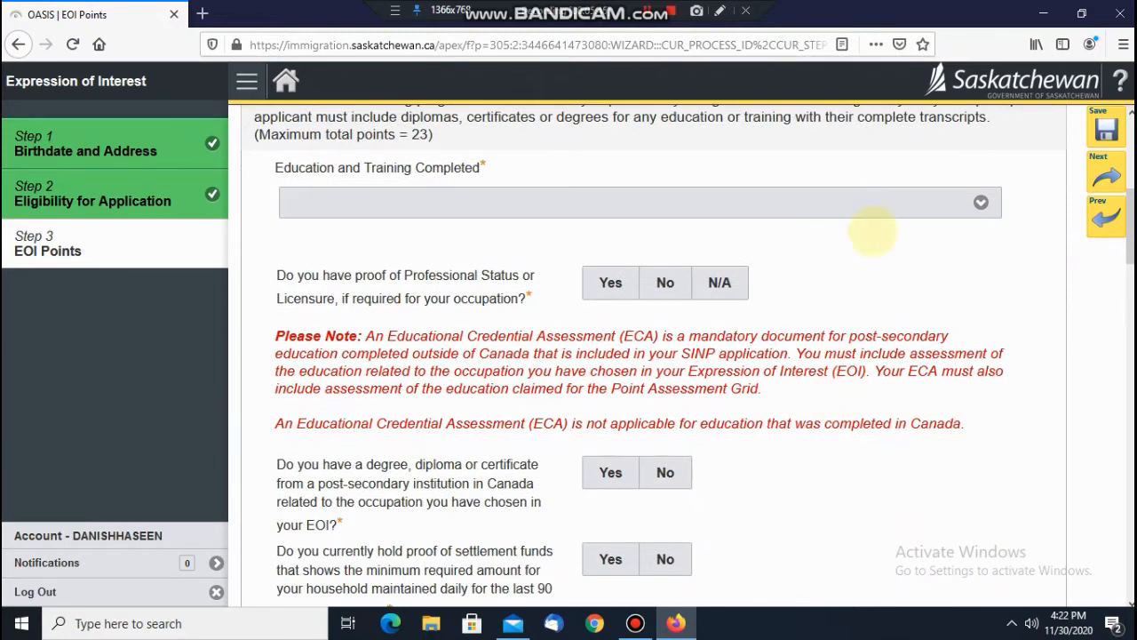
pyautogui.click(951, 205)
pyautogui.scroll(1, 942, 248)
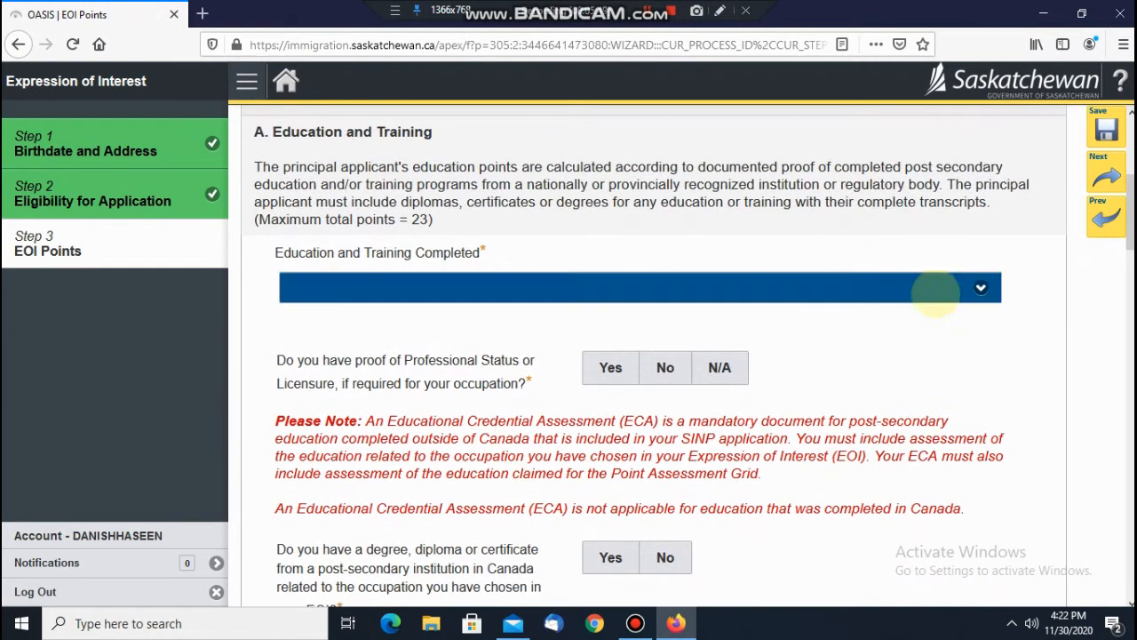
pyautogui.click(932, 287)
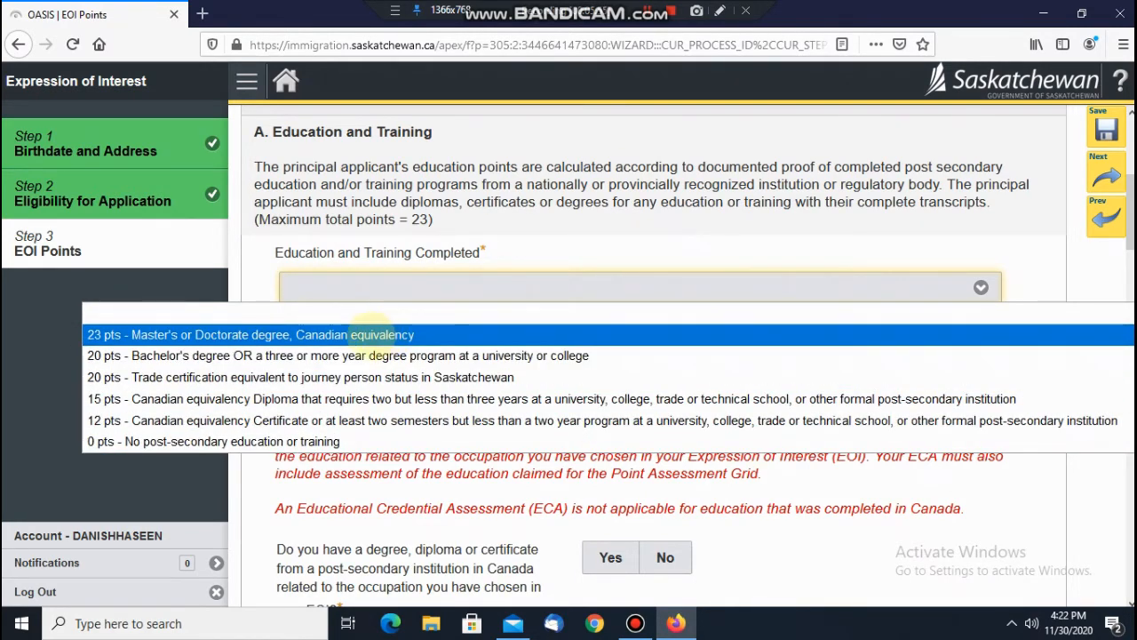
pyautogui.click(372, 335)
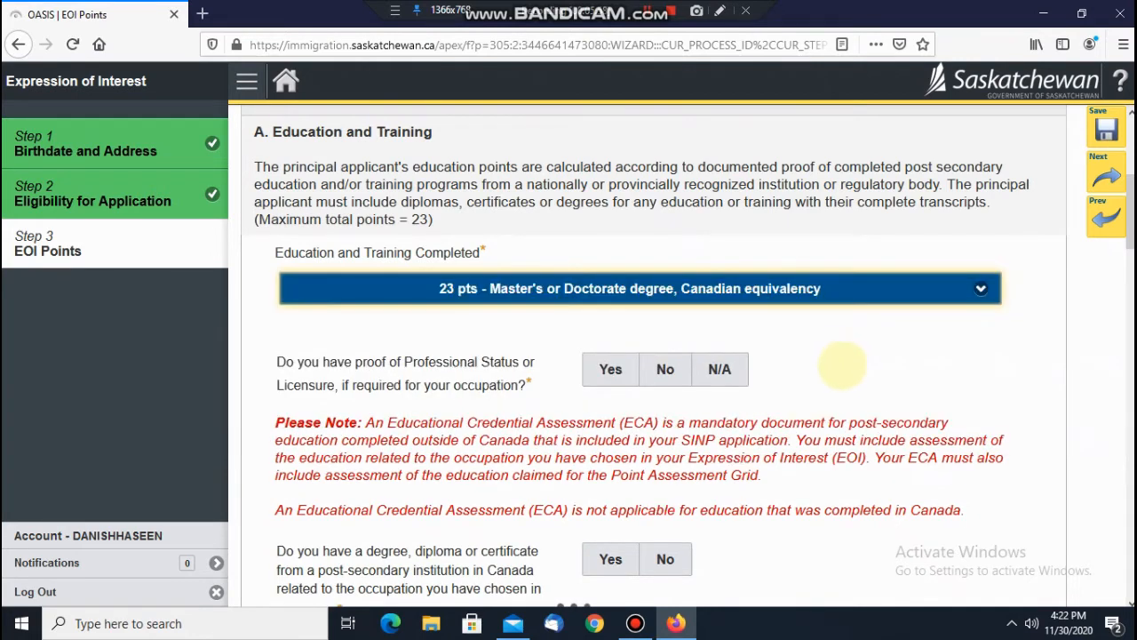
# Step: Answer No to the professional licensure question
pyautogui.scroll(-2, 800, 351)
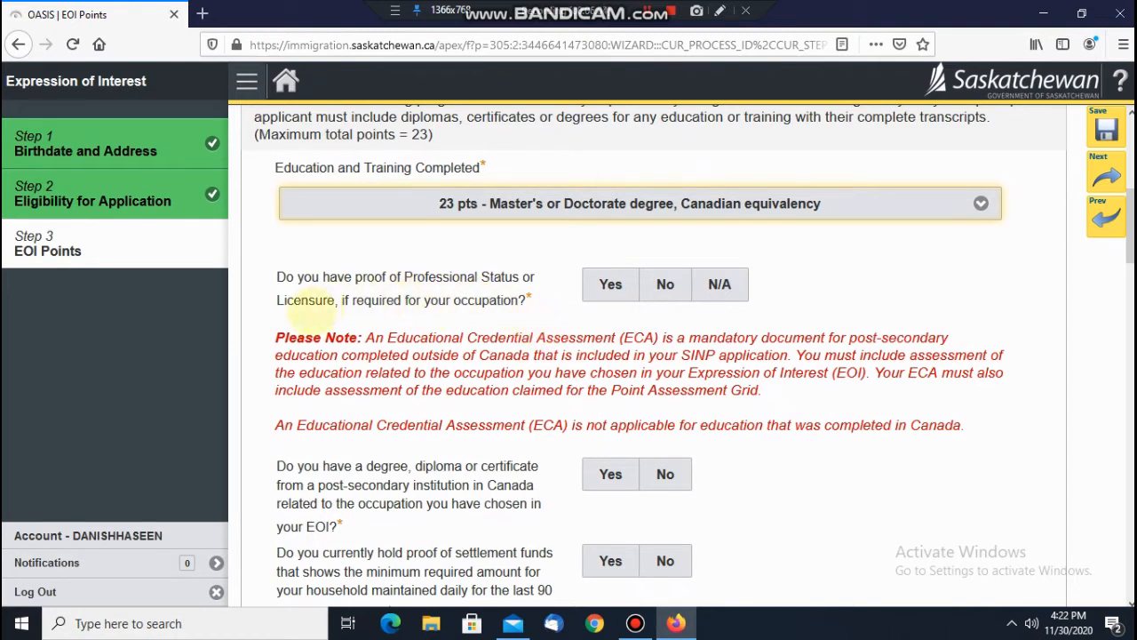
pyautogui.moveTo(327, 299); pyautogui.dragTo(542, 311)
pyautogui.click(663, 285)
pyautogui.click(718, 284)
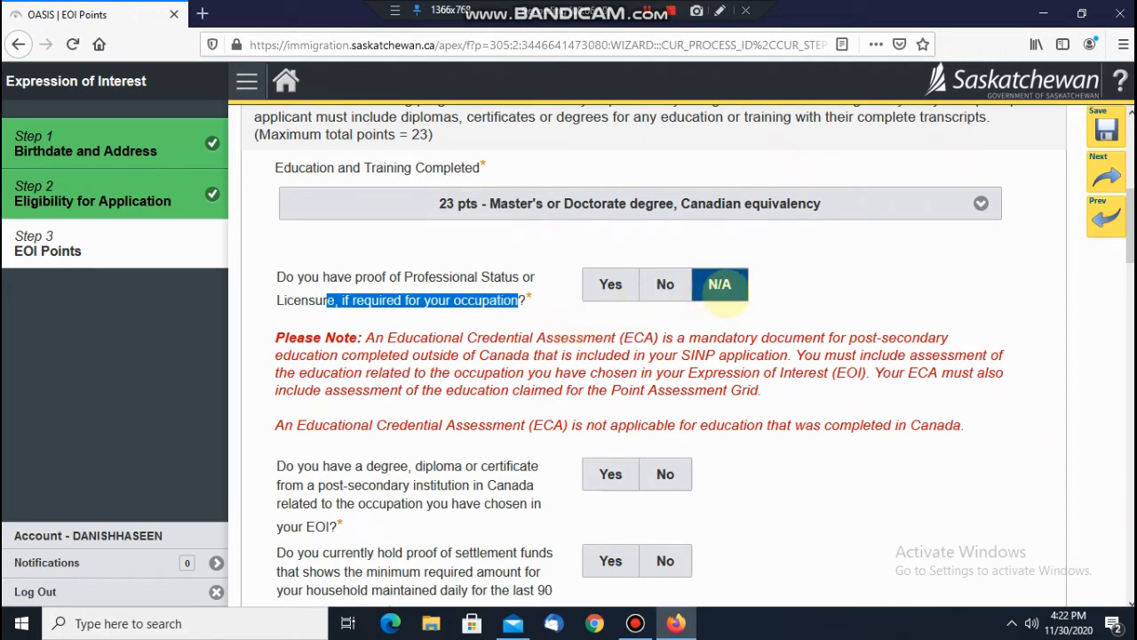
pyautogui.click(611, 285)
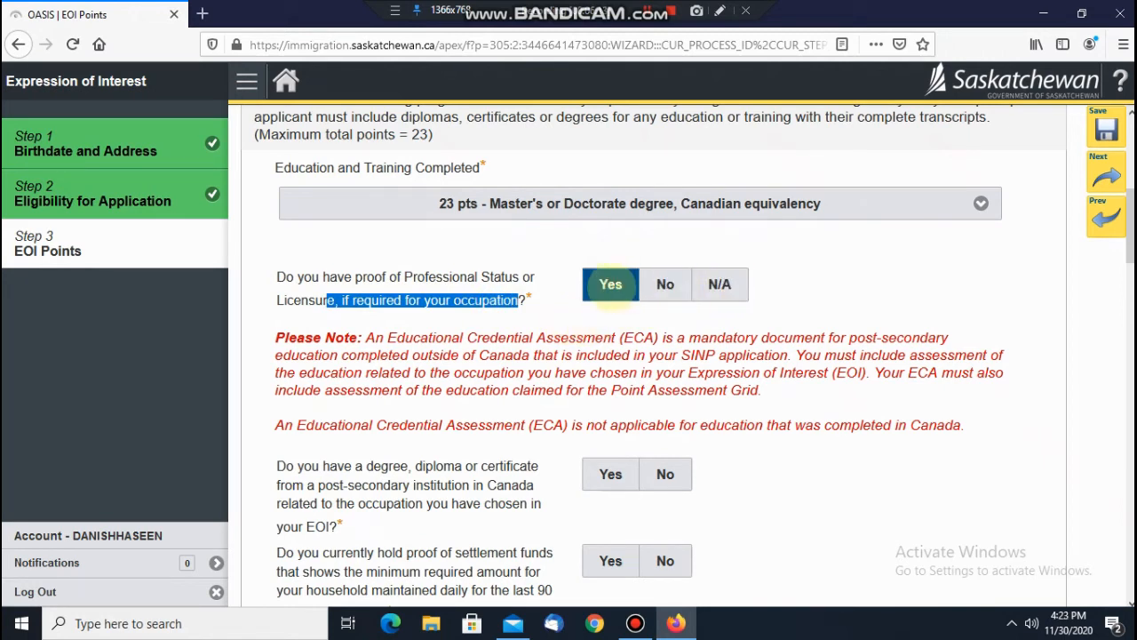
pyautogui.click(720, 285)
pyautogui.click(665, 284)
pyautogui.click(654, 285)
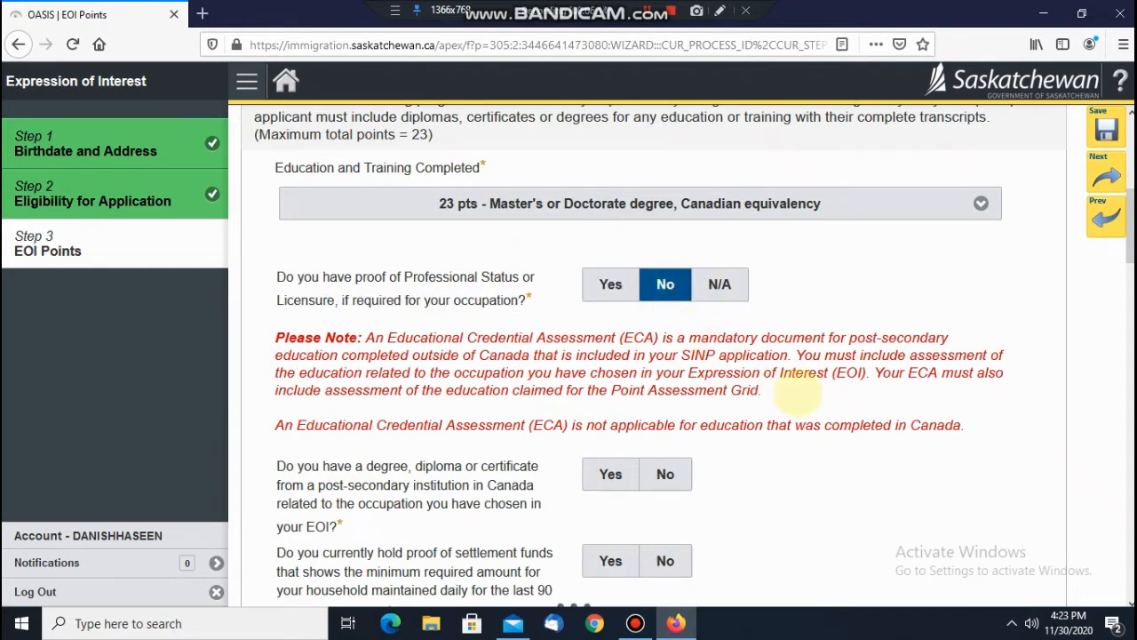
pyautogui.click(797, 392)
# Step: Answer No to the Canadian degree and SATCC trade certificate questions
pyautogui.scroll(-4, 798, 392)
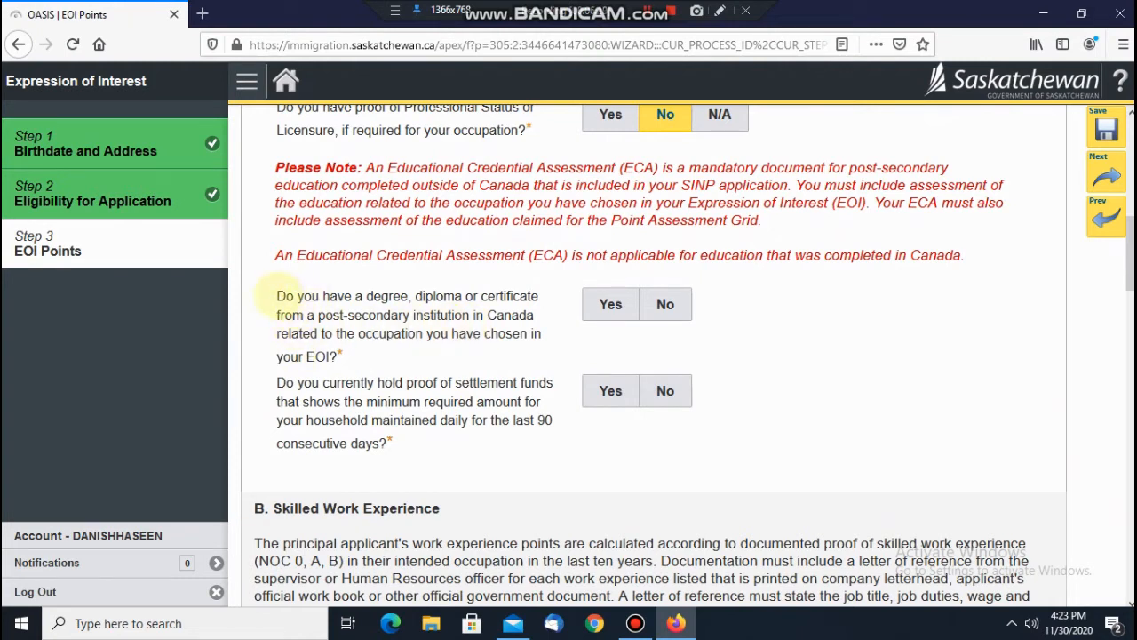
pyautogui.moveTo(276, 296); pyautogui.dragTo(530, 316)
pyautogui.click(664, 304)
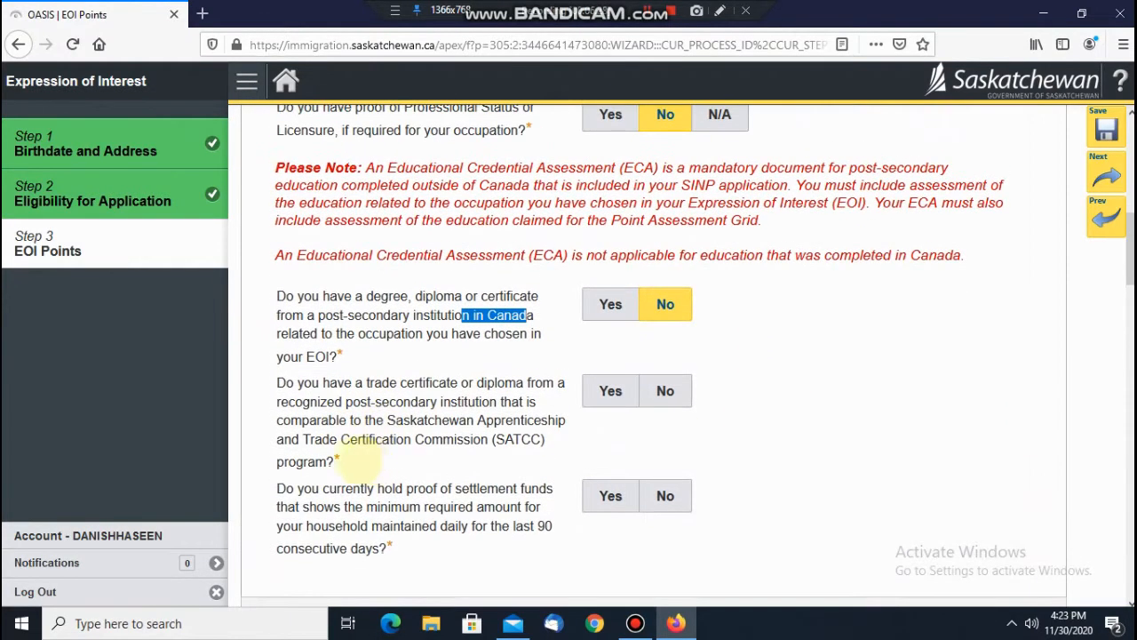
pyautogui.moveTo(302, 439); pyautogui.dragTo(542, 444)
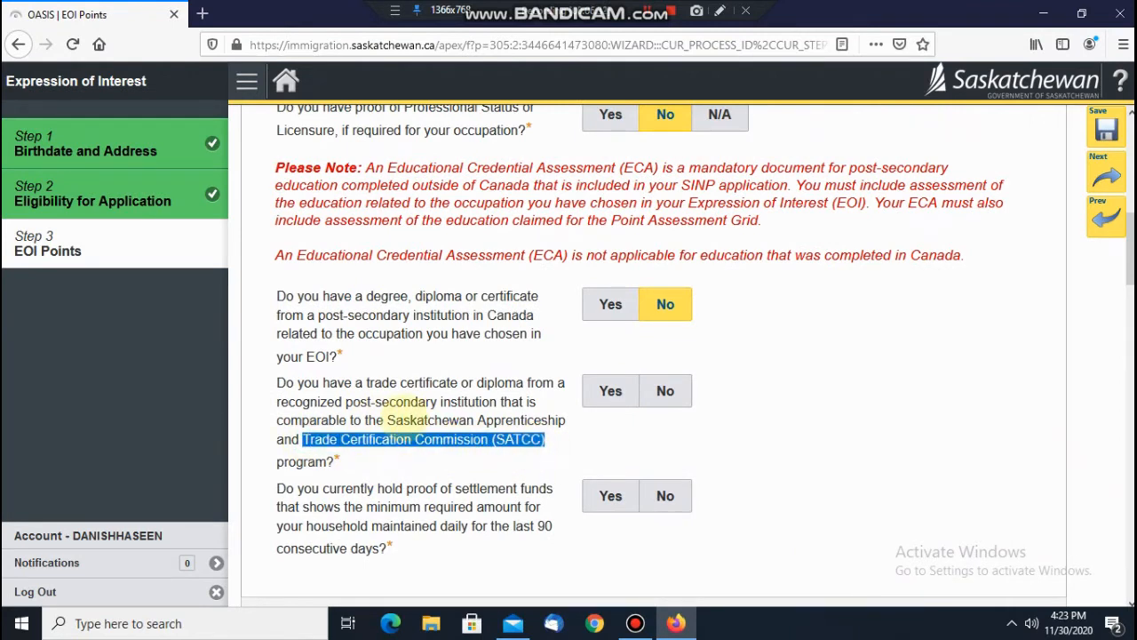
pyautogui.moveTo(410, 420); pyautogui.dragTo(521, 422)
pyautogui.click(688, 393)
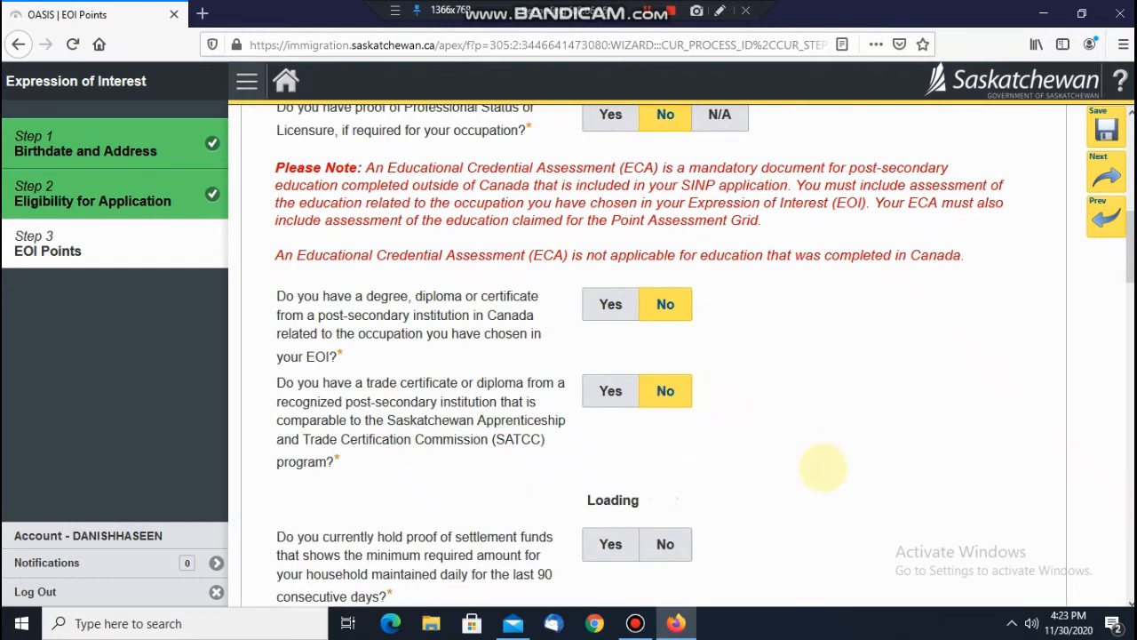
# Step: Answer Yes to the educational credential assessment and settlement funds questions
pyautogui.scroll(-2, 800, 458)
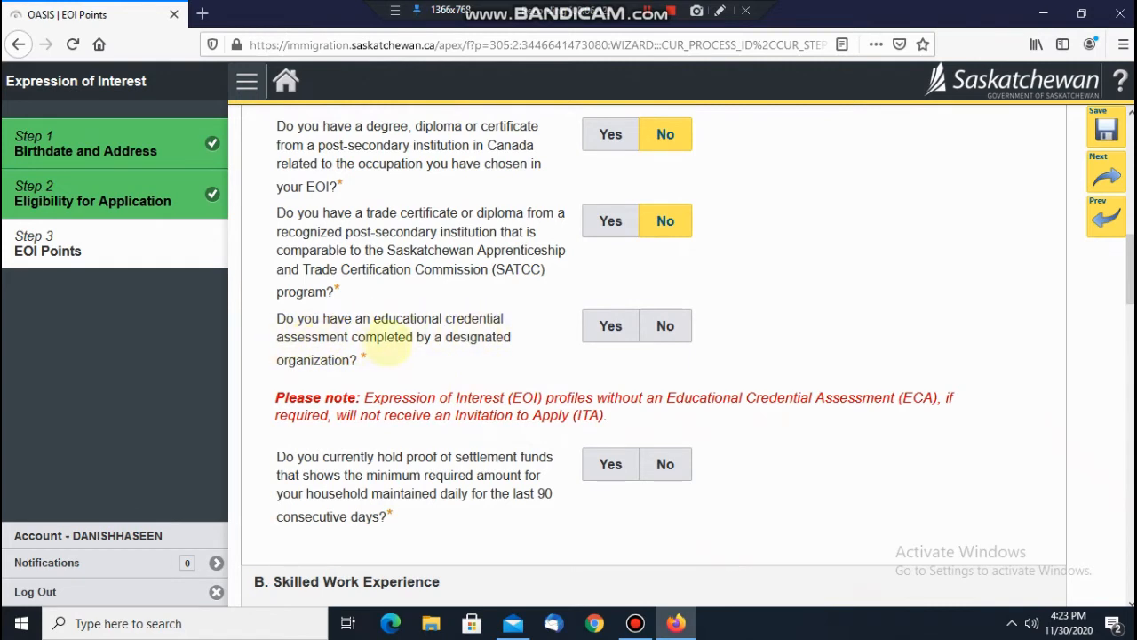
pyautogui.click(604, 329)
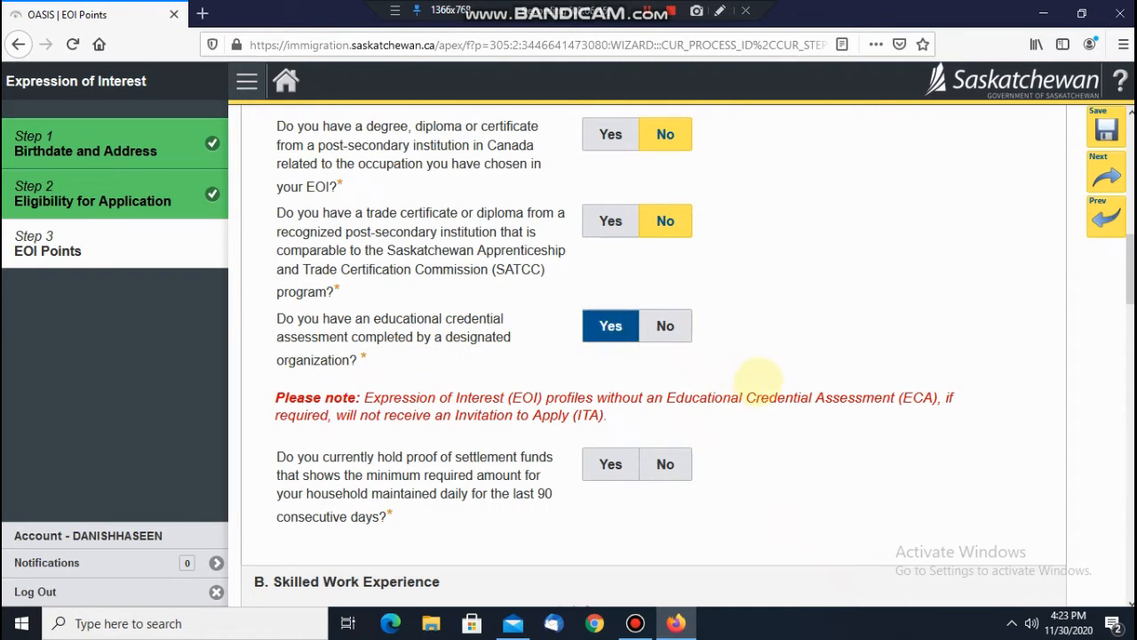
pyautogui.click(758, 382)
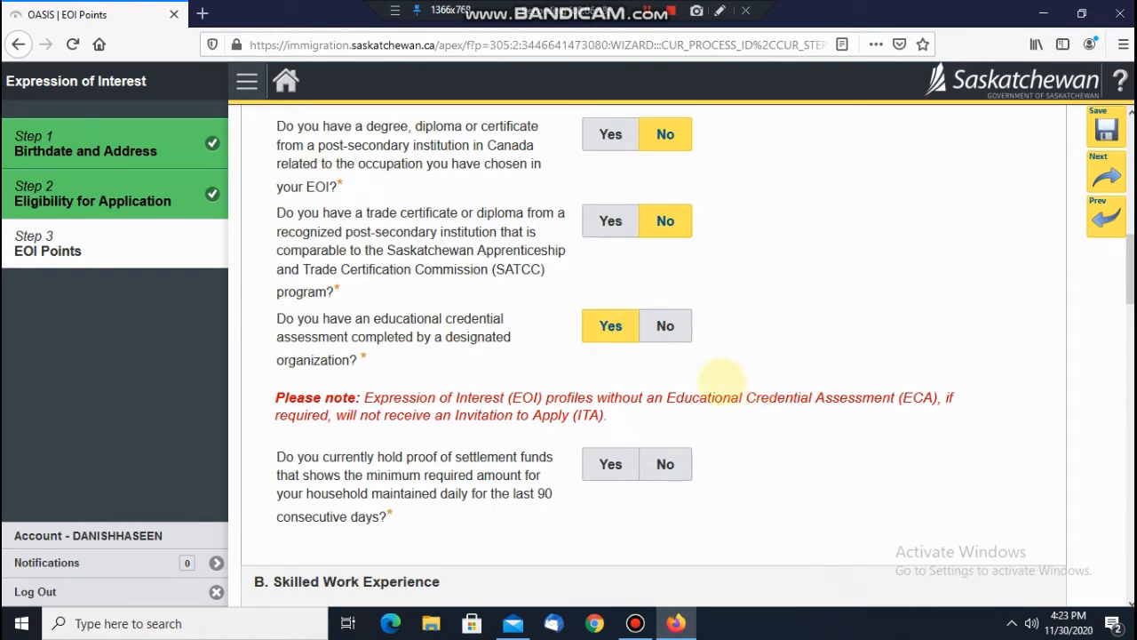
pyautogui.scroll(-2, 728, 429)
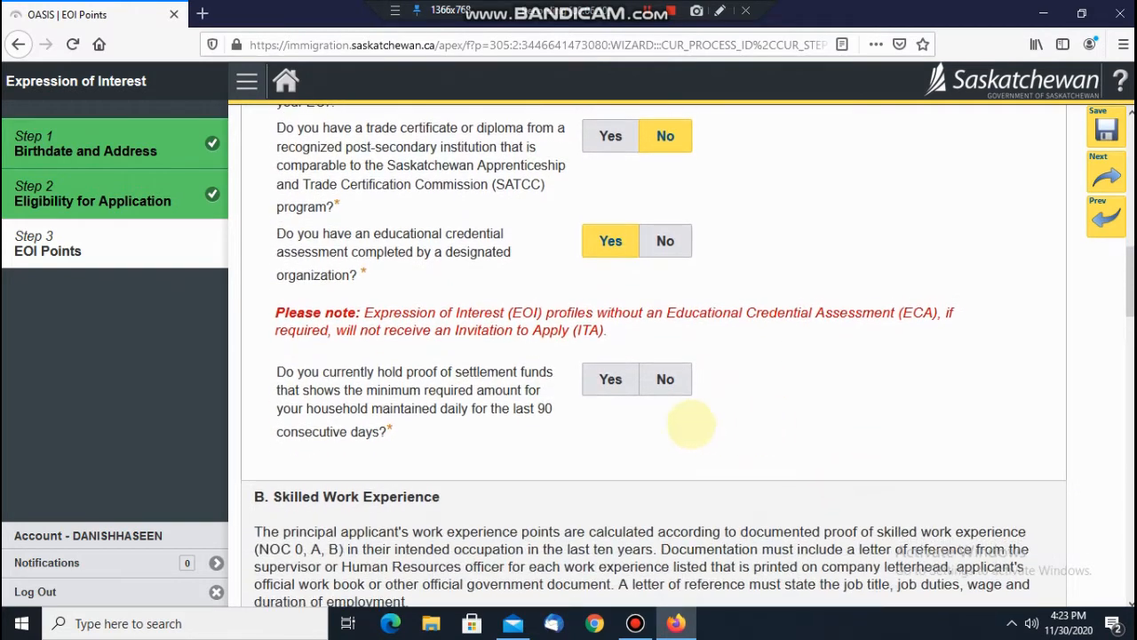
pyautogui.click(610, 381)
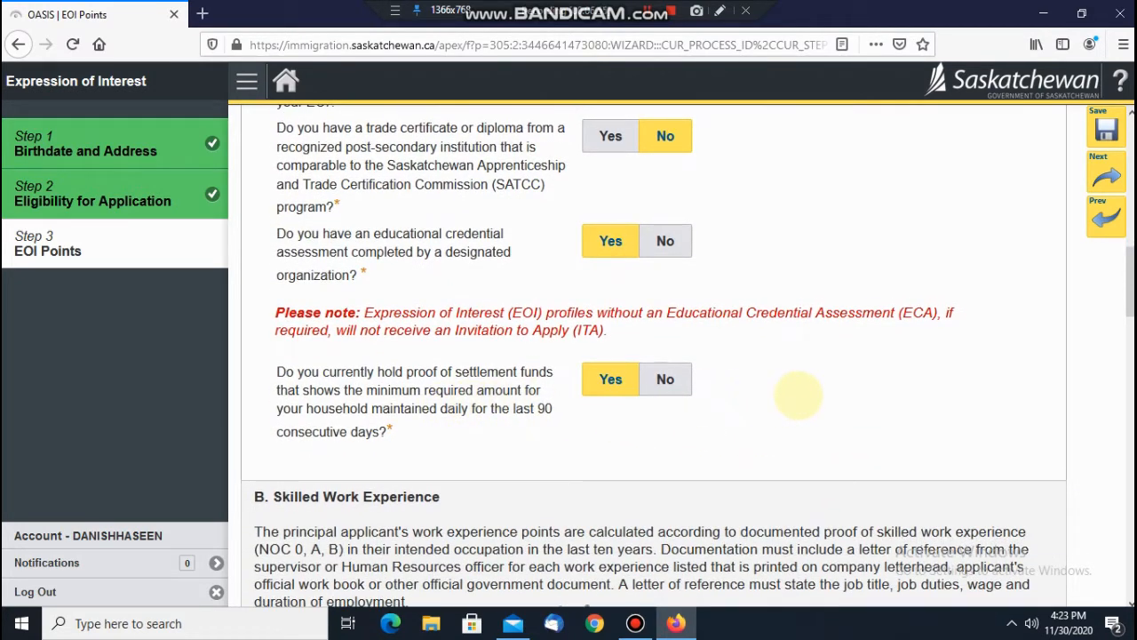
pyautogui.scroll(-7, 784, 412)
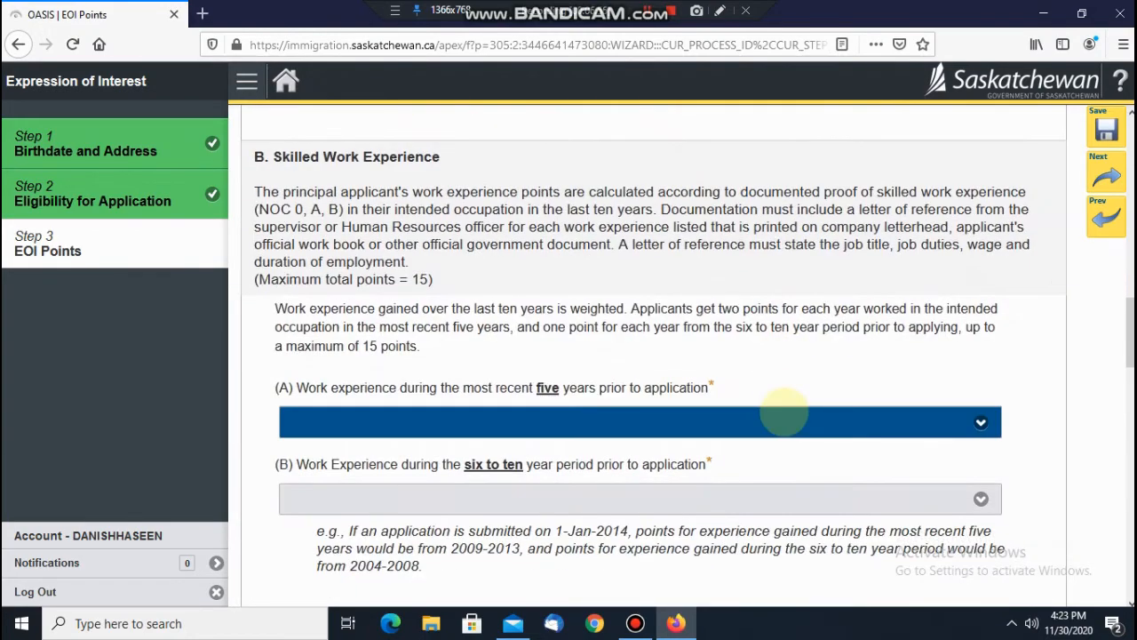
# Step: Choose '10 pts - 5 years' for recent experience and '2 pts - 2 years' for six-to-ten years
pyautogui.click(783, 423)
pyautogui.scroll(-3, 784, 423)
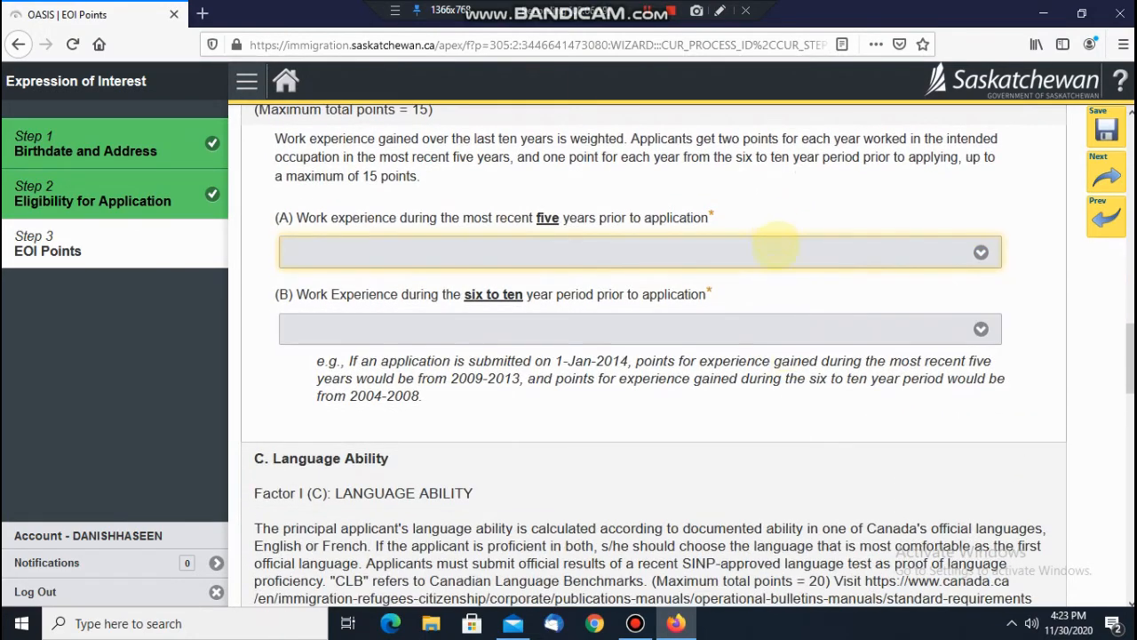
pyautogui.click(773, 252)
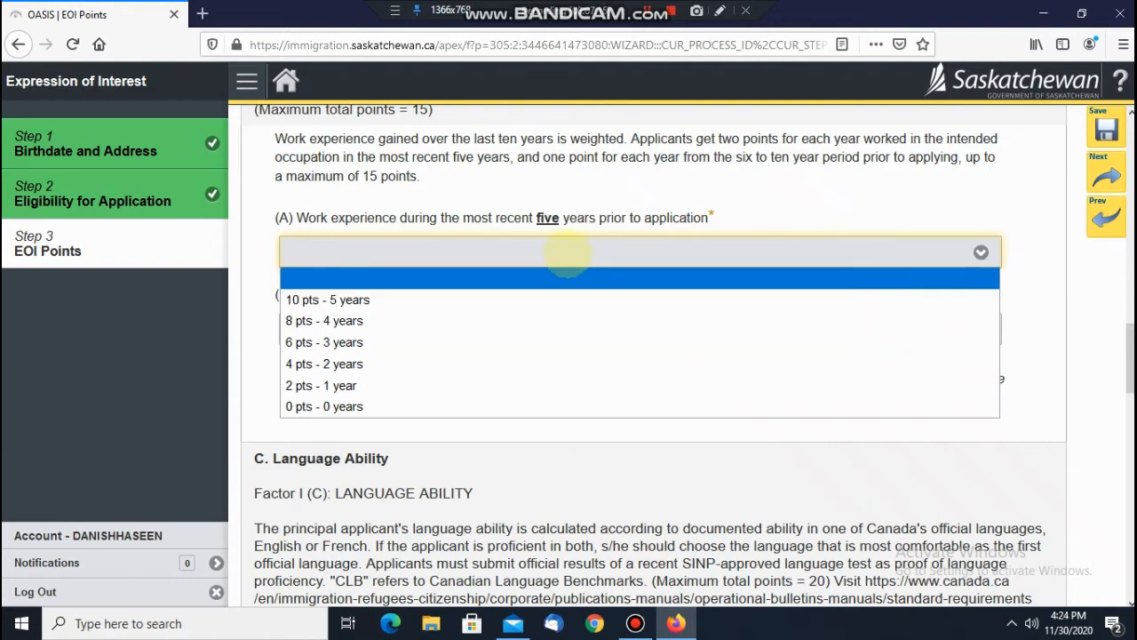
pyautogui.click(550, 296)
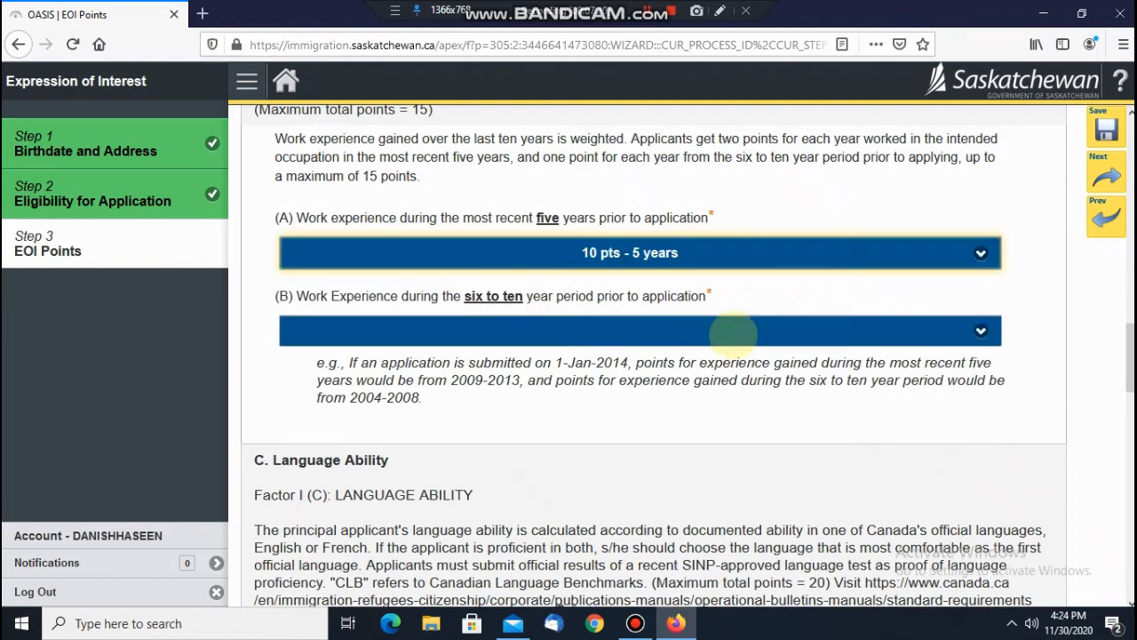
pyautogui.click(733, 334)
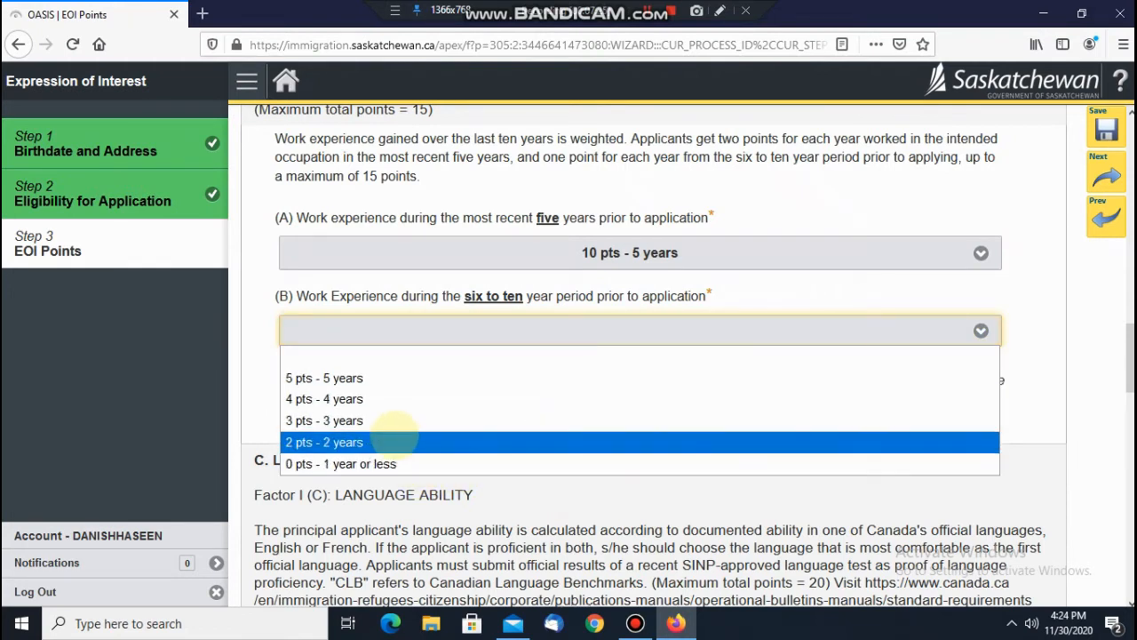
pyautogui.click(383, 442)
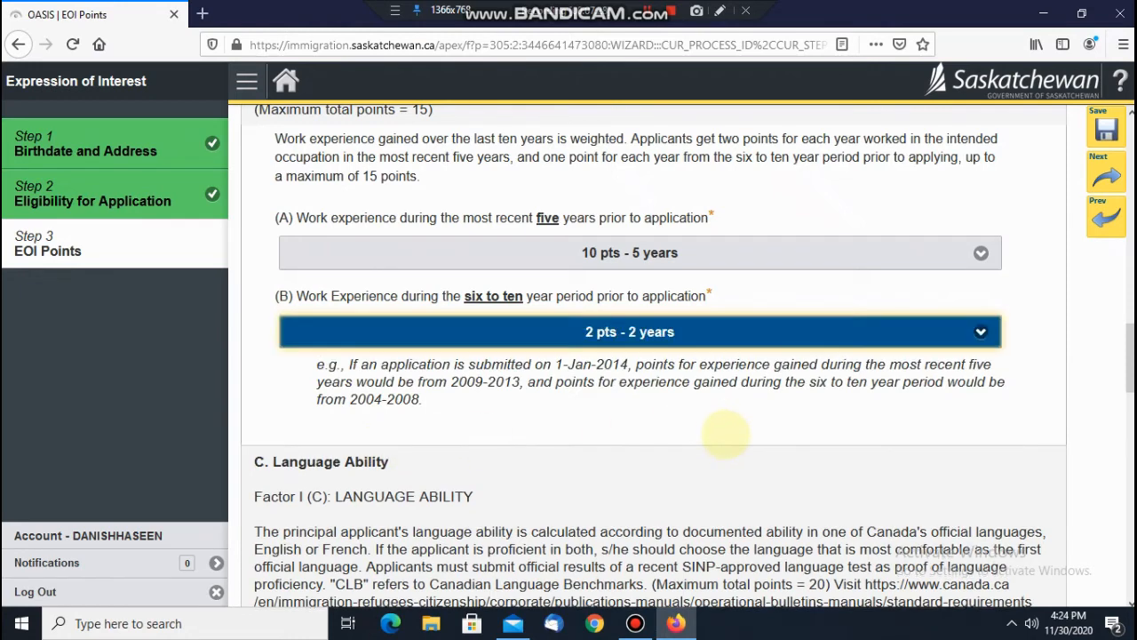
pyautogui.scroll(-2, 726, 434)
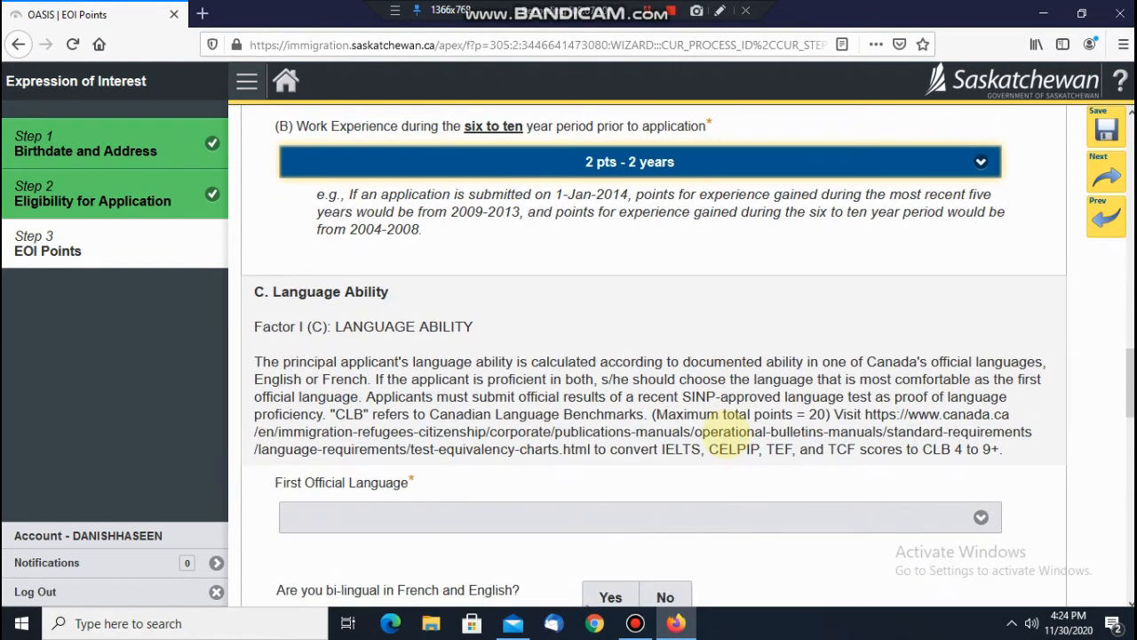
pyautogui.scroll(-1, 726, 435)
pyautogui.scroll(-1, 726, 435)
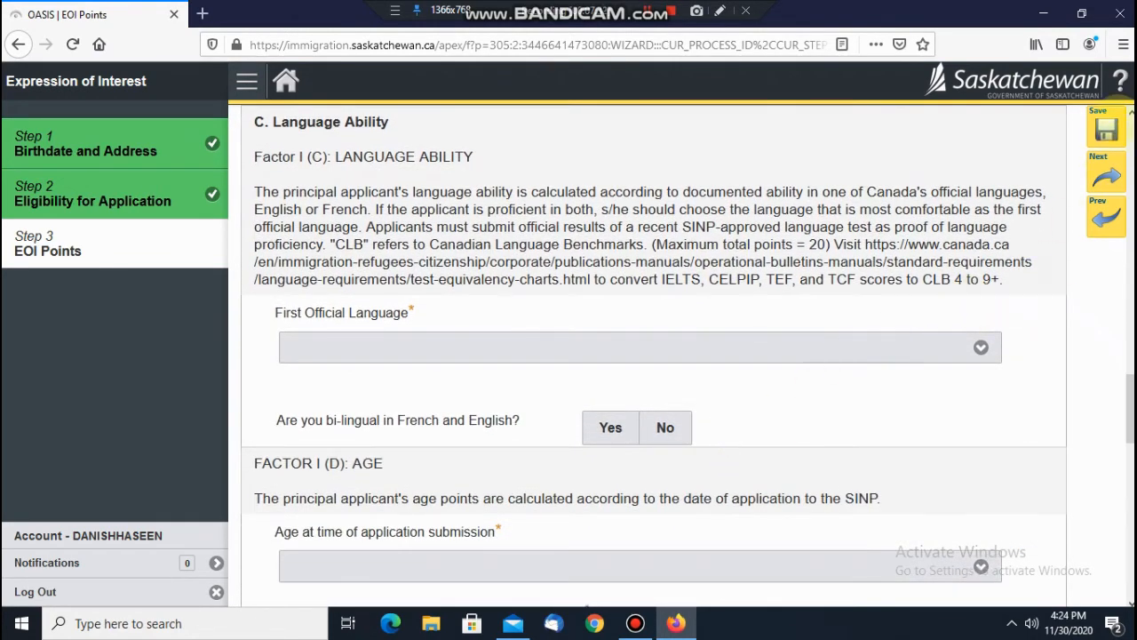
# Step: Save anyway, then set First Official Language to '20 pts - CLB 8 and higher'
pyautogui.click(1106, 129)
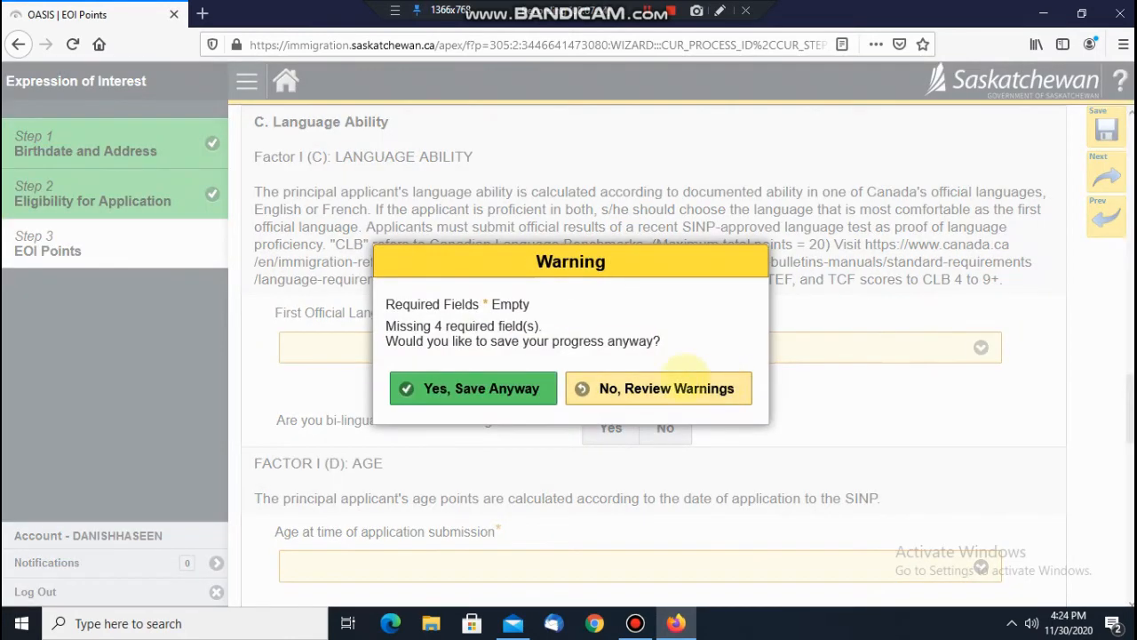
pyautogui.click(484, 389)
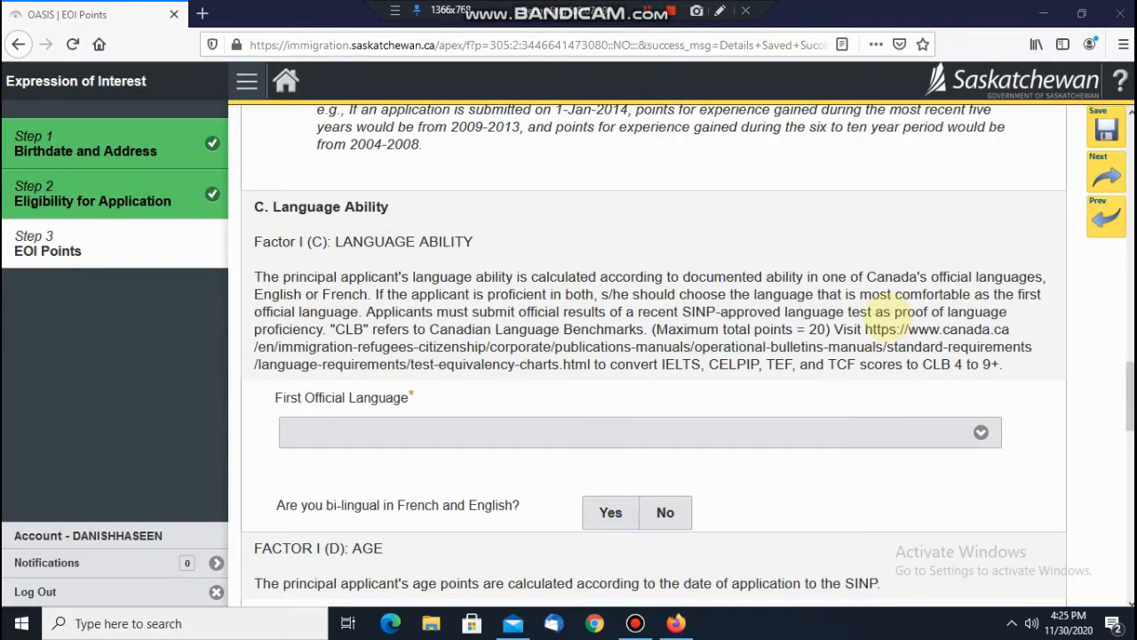
pyautogui.click(911, 432)
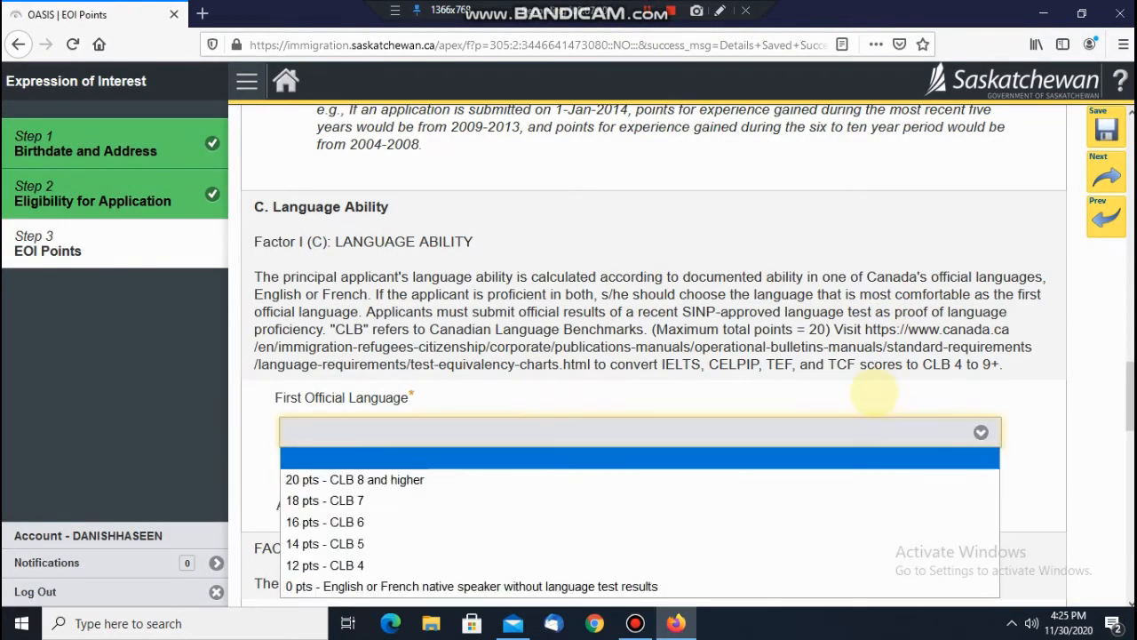
pyautogui.scroll(-2, 860, 395)
pyautogui.click(862, 263)
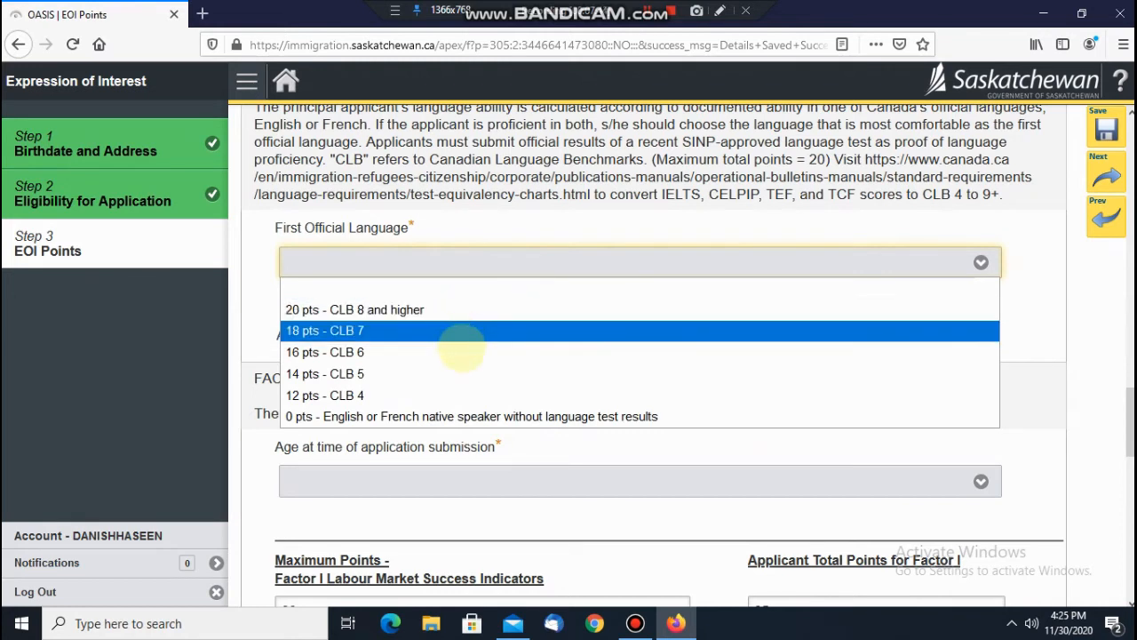
pyautogui.click(451, 310)
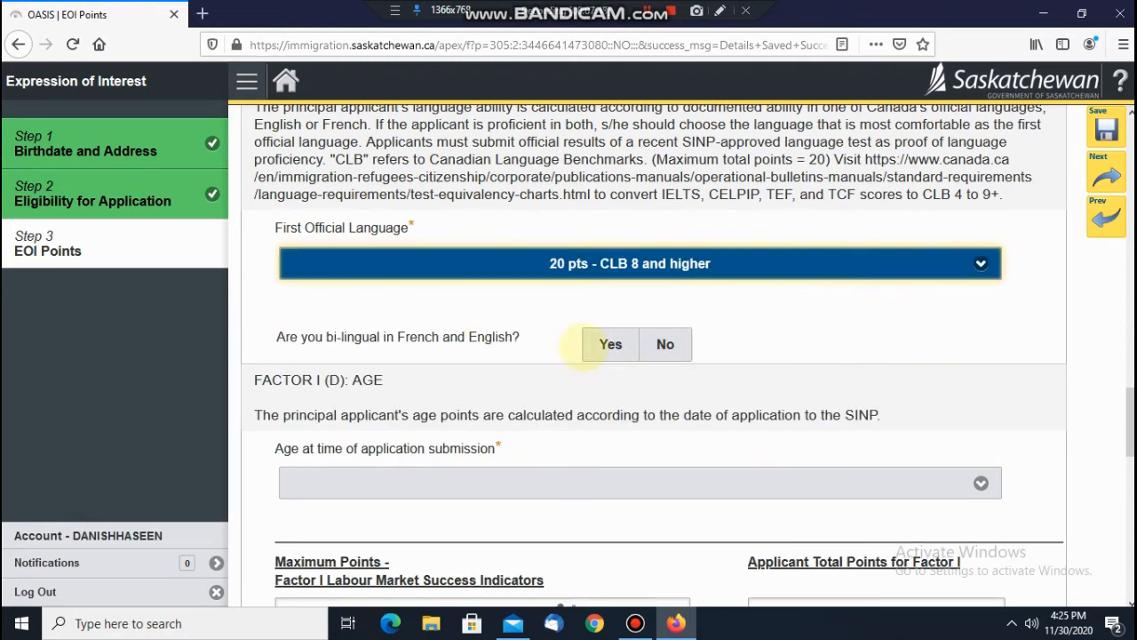
# Step: Answer No to the bilingual question and set Age to '12 pts - 22-34'
pyautogui.click(611, 344)
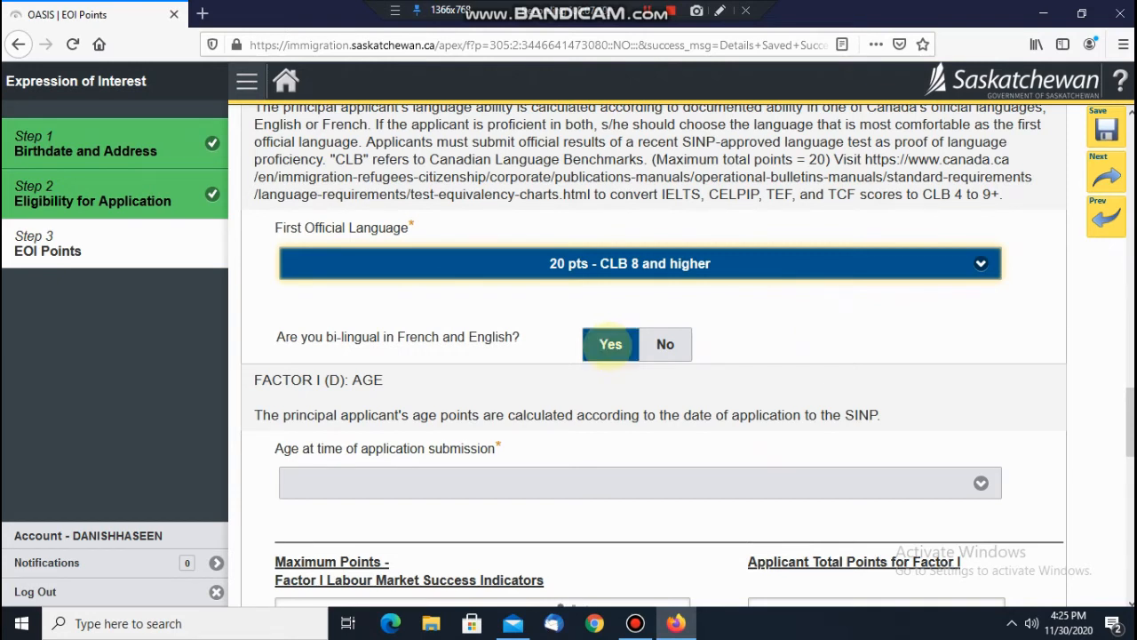
pyautogui.click(666, 344)
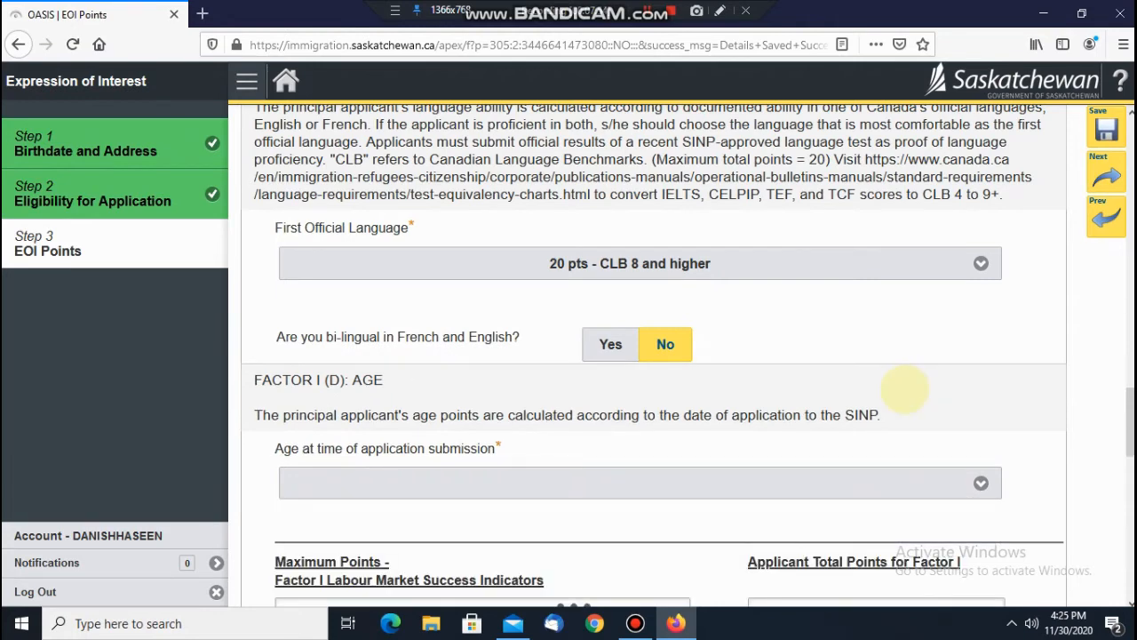
pyautogui.scroll(-2, 902, 382)
pyautogui.click(897, 315)
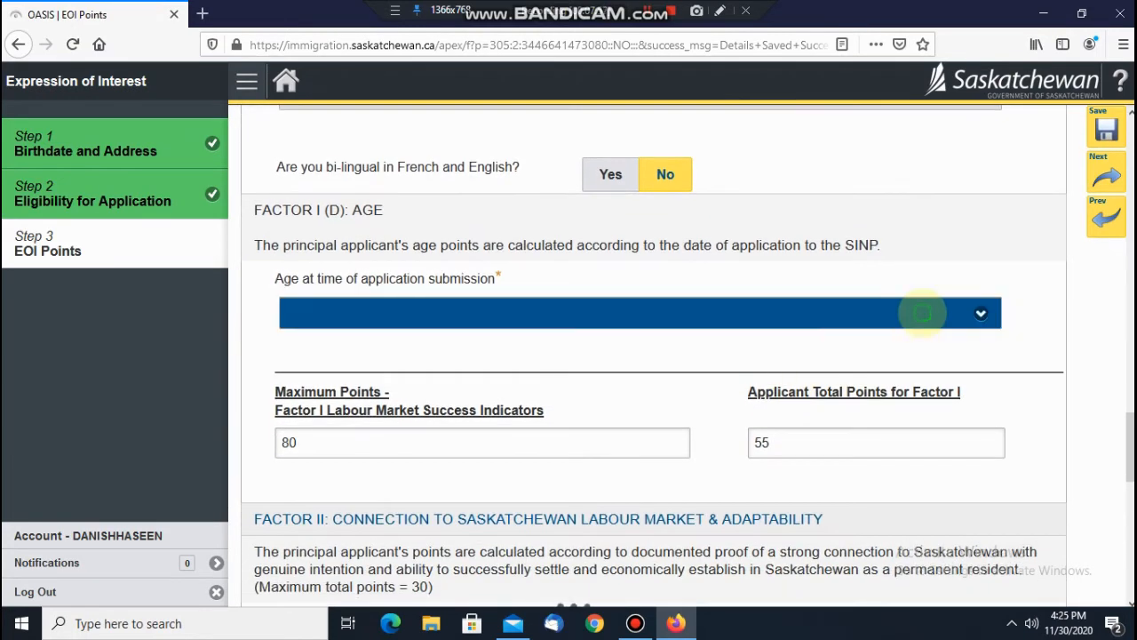
pyautogui.click(922, 313)
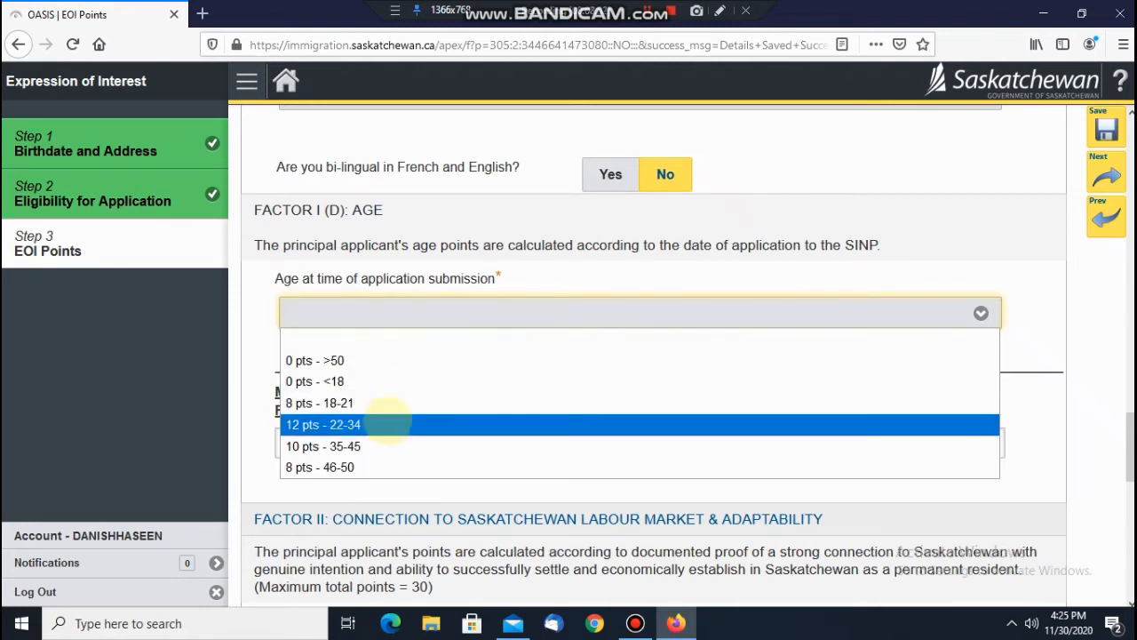
pyautogui.click(384, 426)
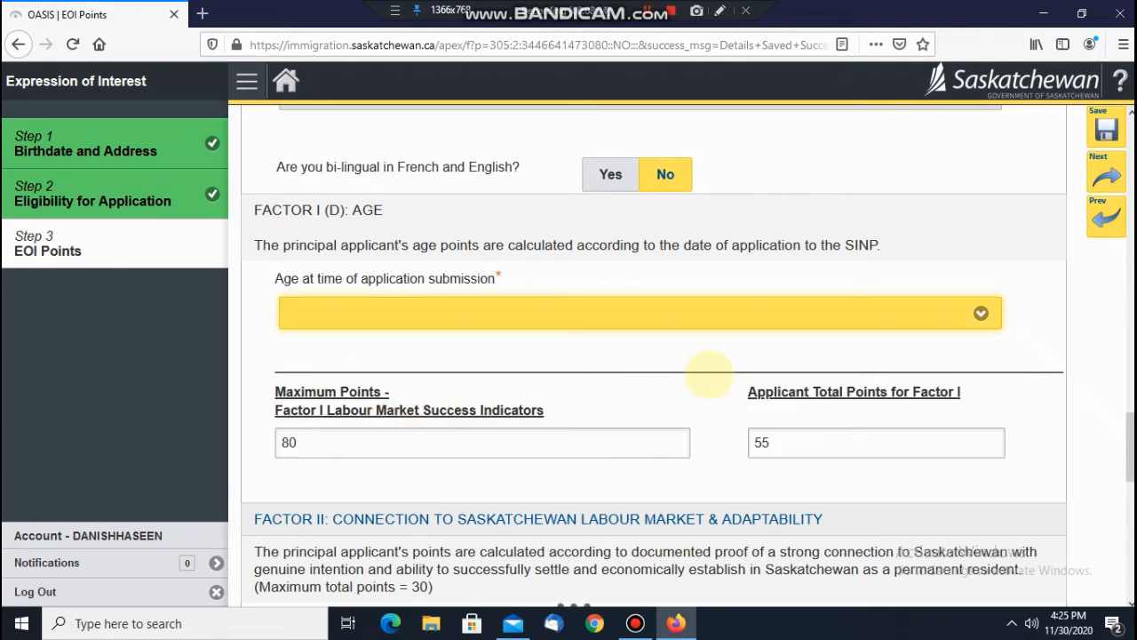
pyautogui.scroll(-4, 684, 355)
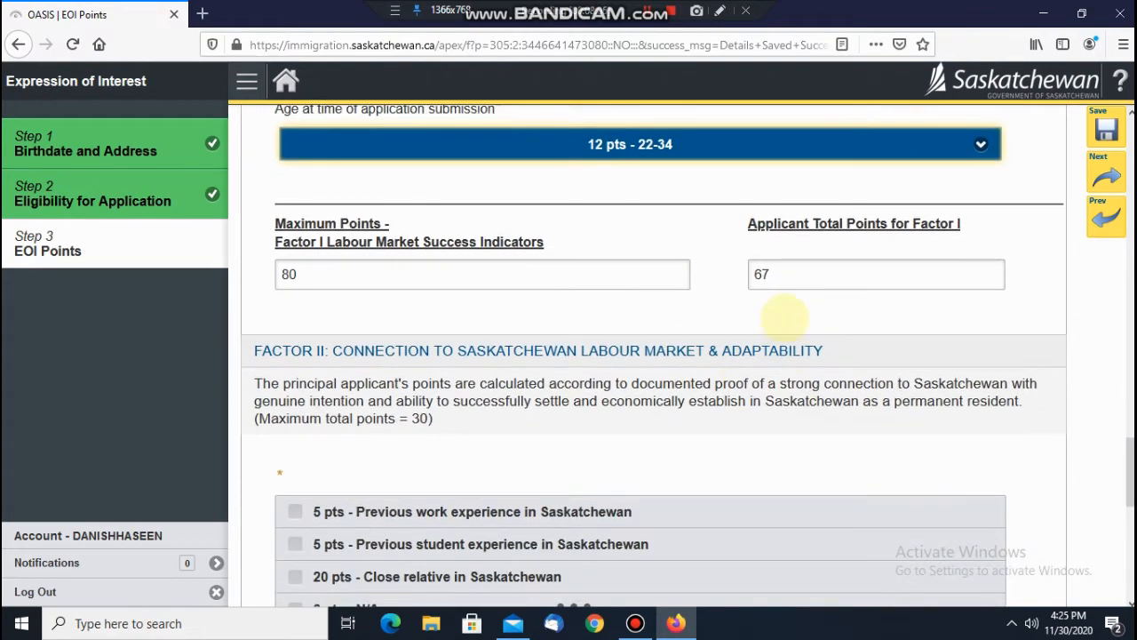
pyautogui.scroll(2, 781, 346)
pyautogui.click(780, 358)
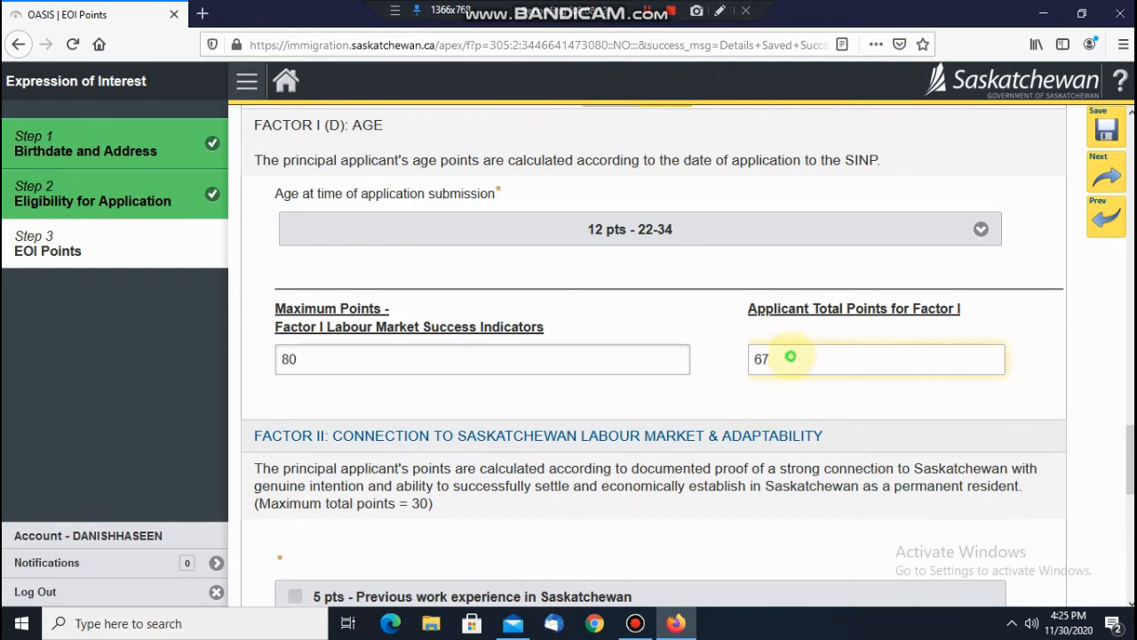
pyautogui.doubleClick(790, 356)
pyautogui.scroll(-4, 862, 400)
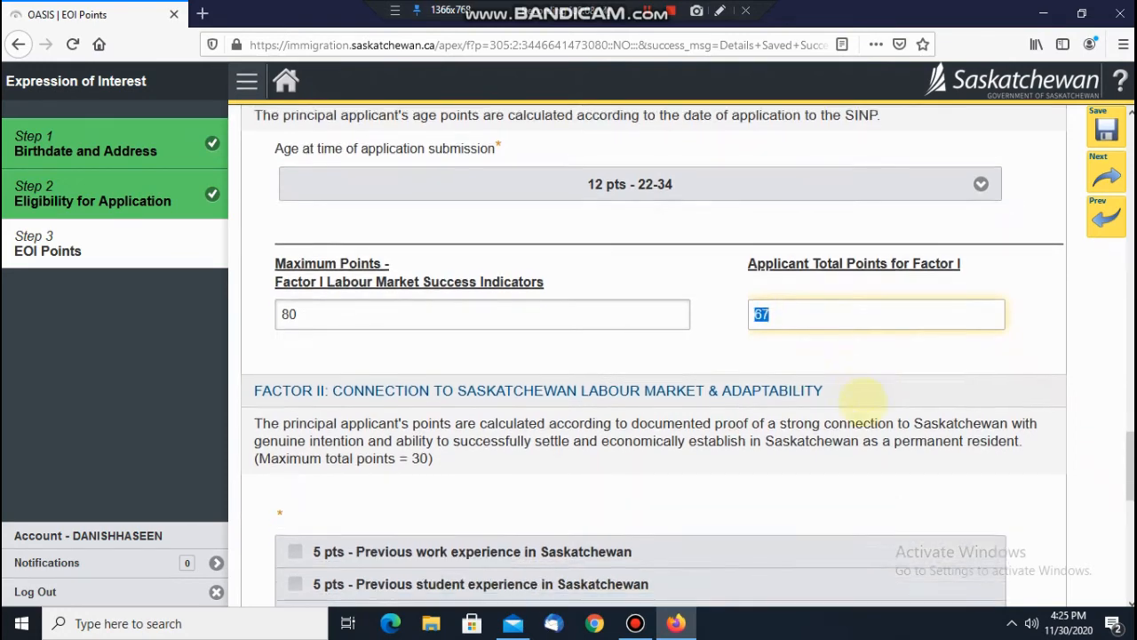
pyautogui.click(640, 352)
pyautogui.scroll(2, 626, 349)
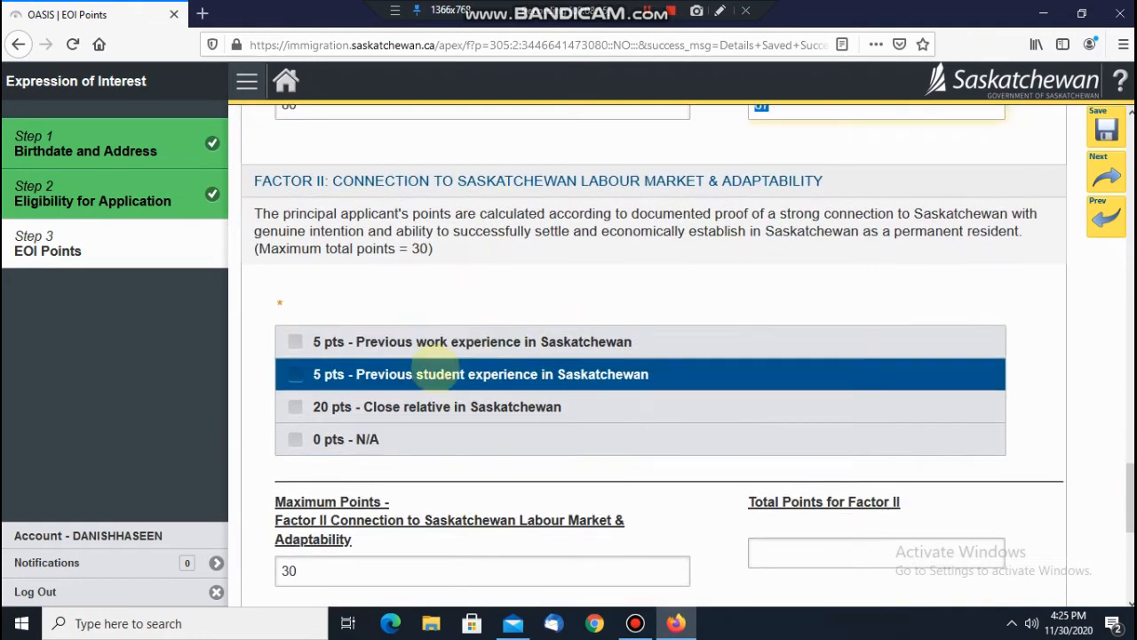
pyautogui.click(298, 406)
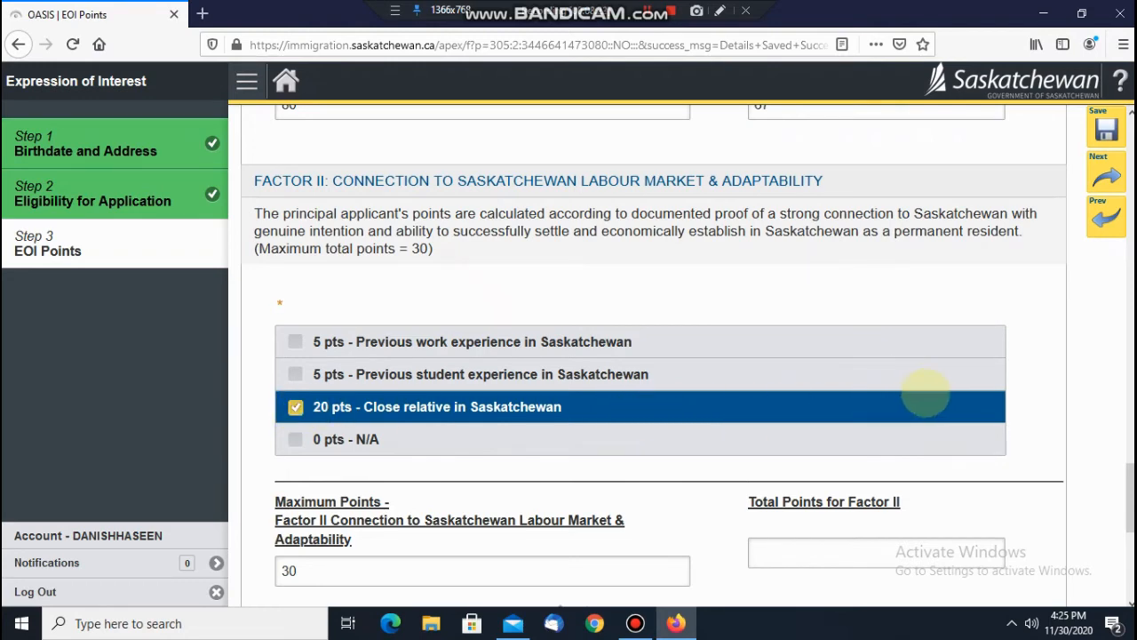
pyautogui.scroll(-3, 920, 400)
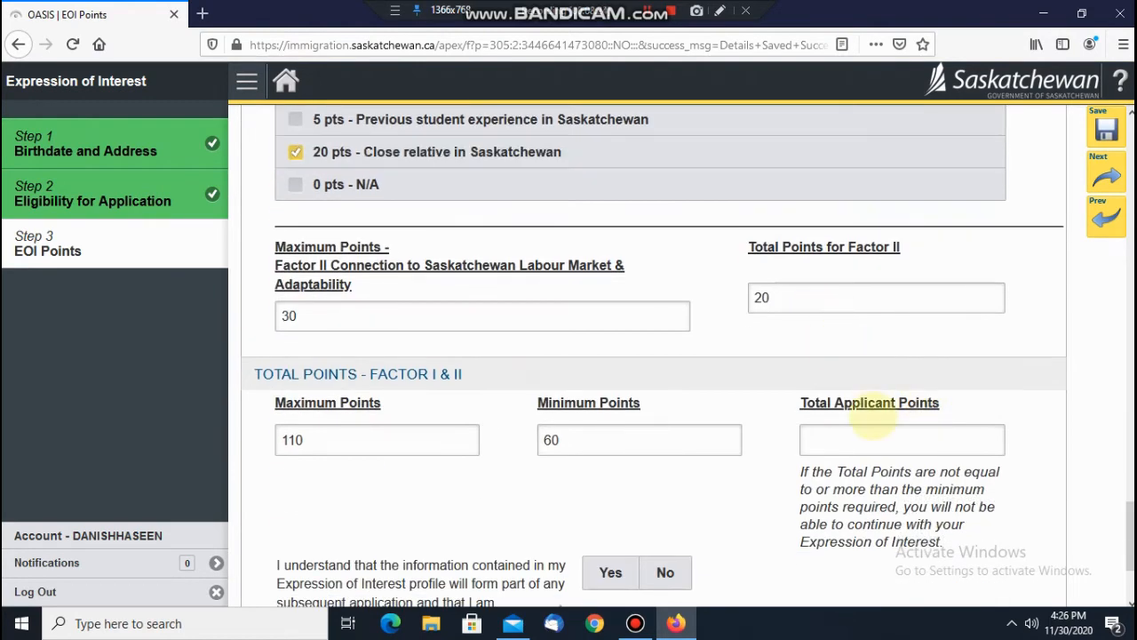
pyautogui.scroll(-2, 819, 416)
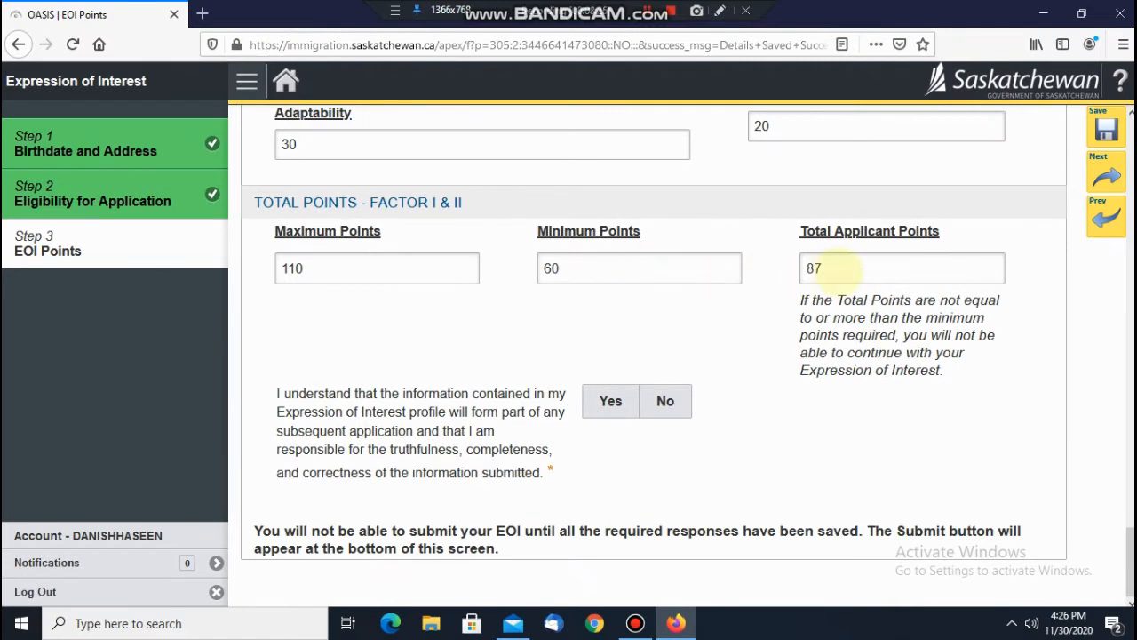
pyautogui.moveTo(836, 267); pyautogui.dragTo(773, 271)
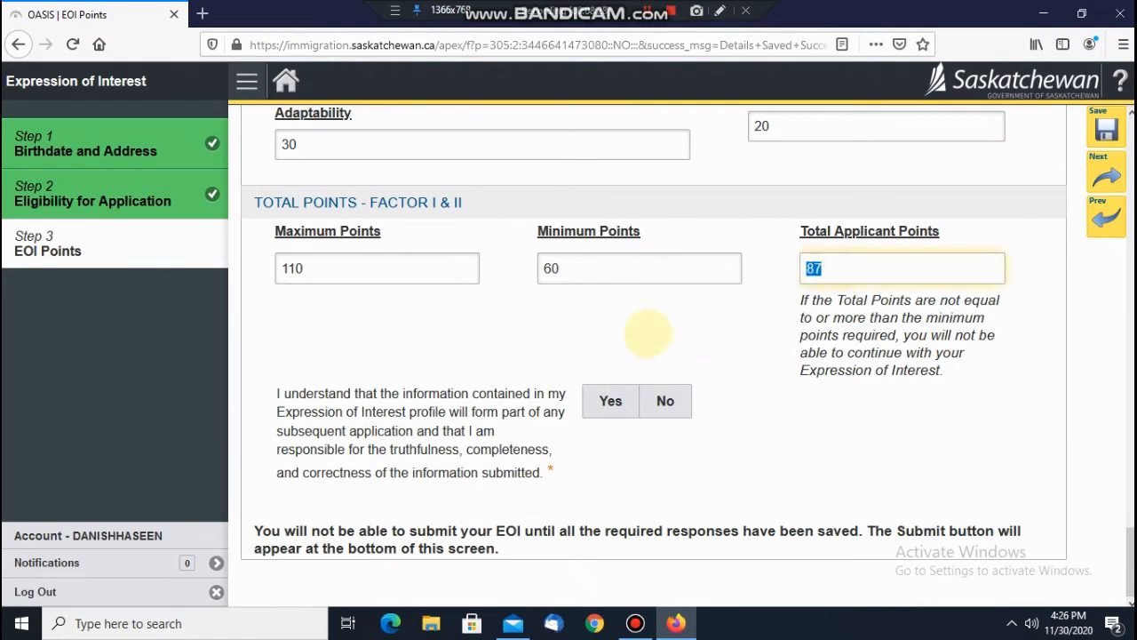
pyautogui.click(611, 401)
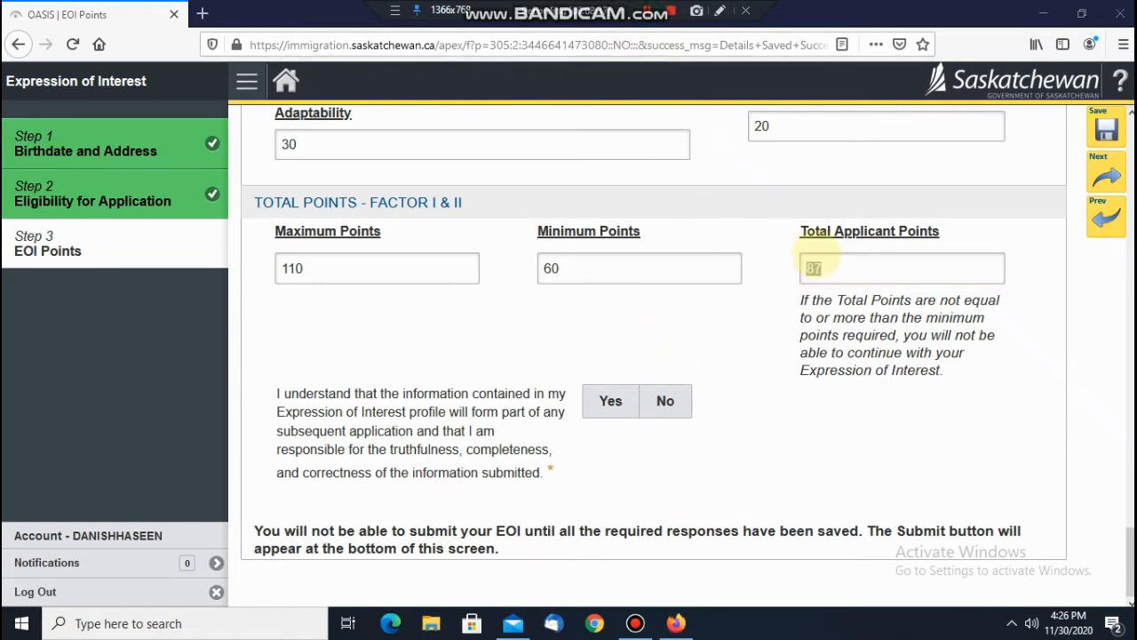
pyautogui.scroll(2, 762, 235)
pyautogui.scroll(1, 758, 236)
pyautogui.scroll(-2, 498, 381)
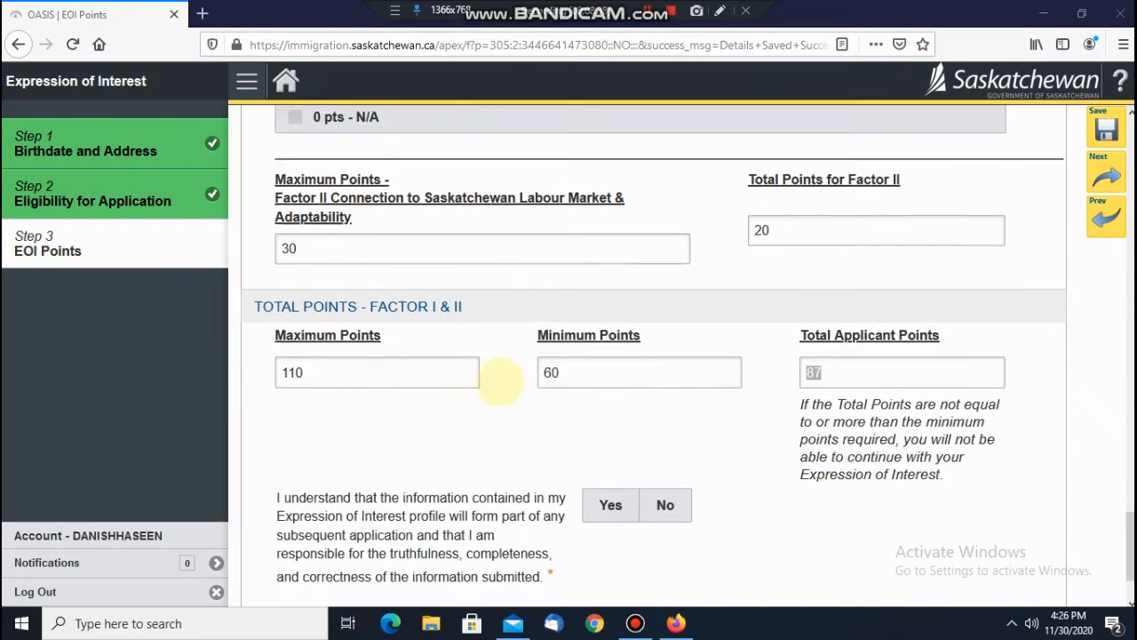
pyautogui.scroll(4, 509, 390)
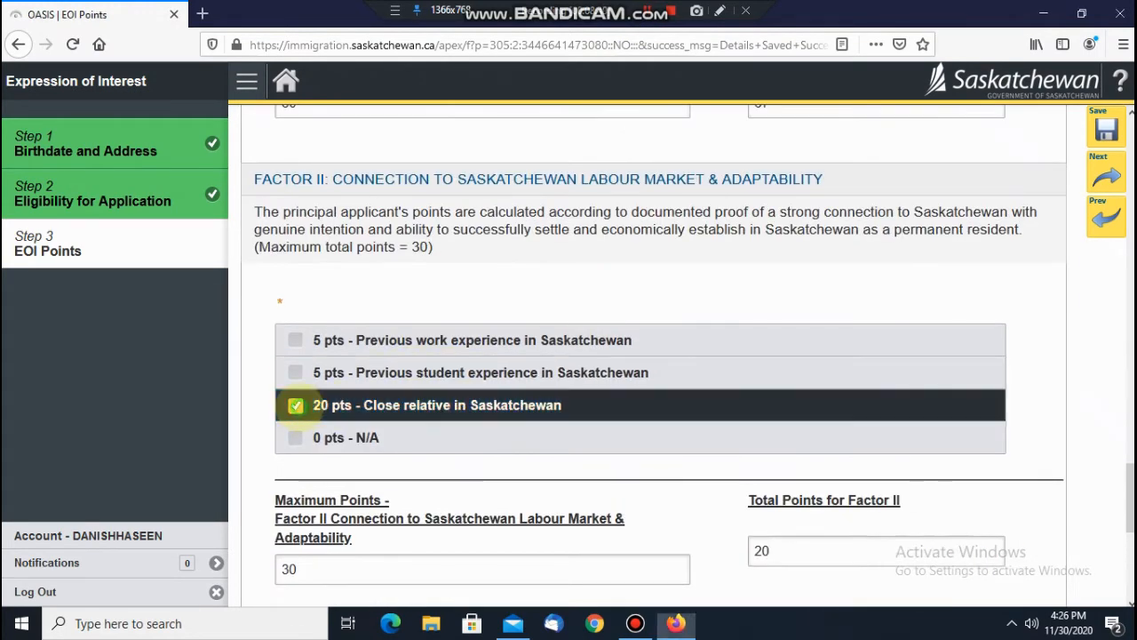
pyautogui.click(290, 435)
pyautogui.click(294, 438)
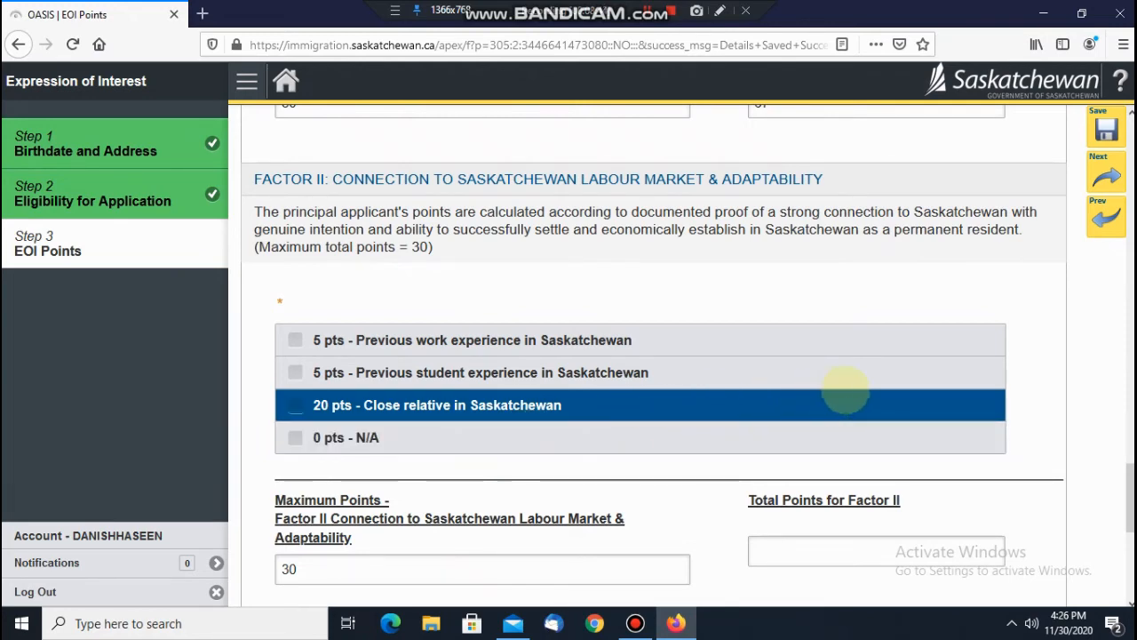
pyautogui.scroll(10, 812, 380)
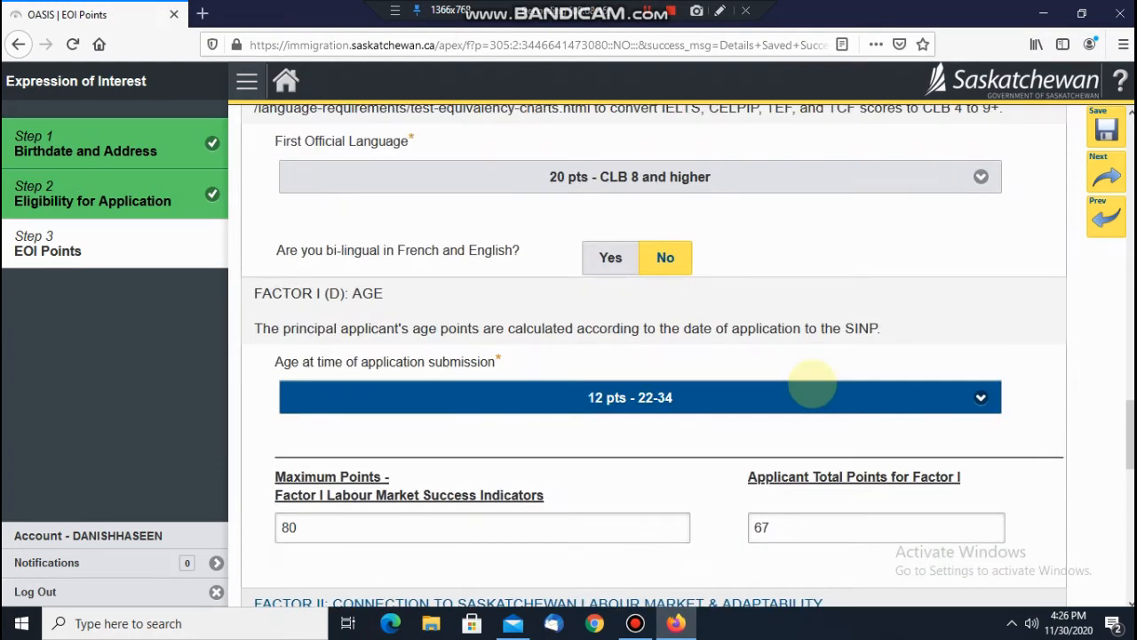
pyautogui.scroll(4, 812, 381)
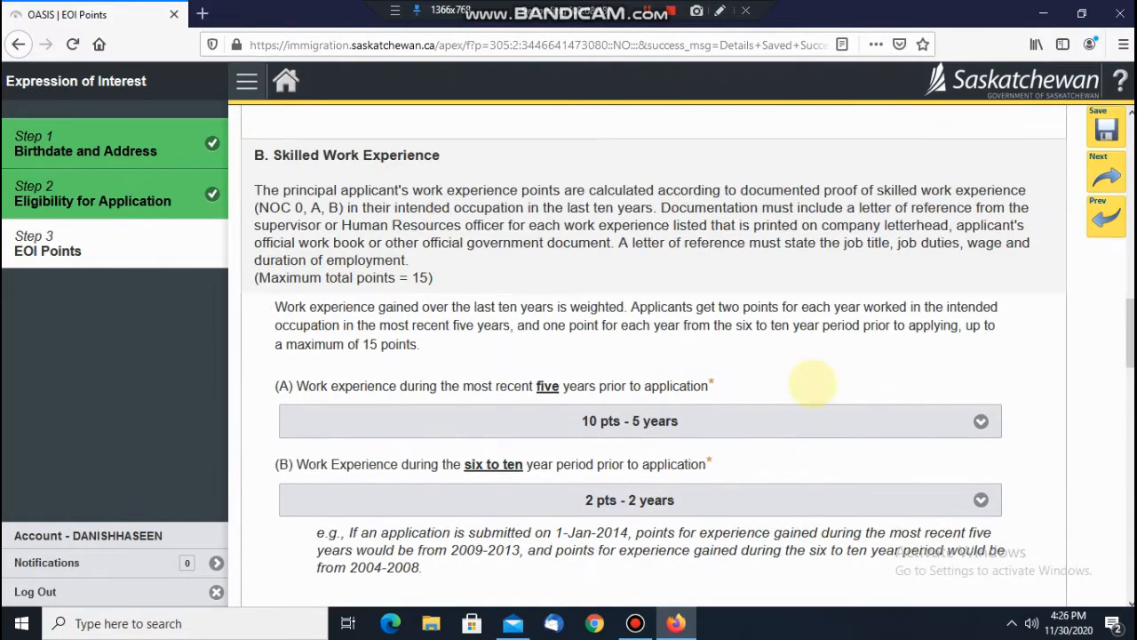
pyautogui.scroll(-8, 813, 384)
pyautogui.scroll(-11, 812, 382)
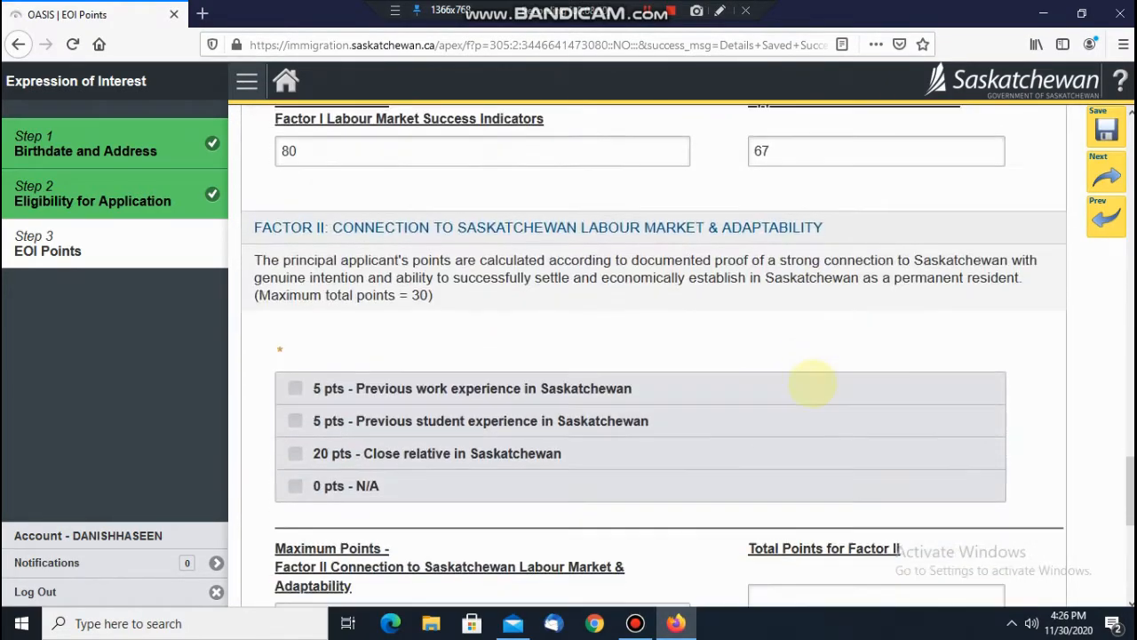
pyautogui.scroll(2, 809, 384)
pyautogui.scroll(8, 804, 383)
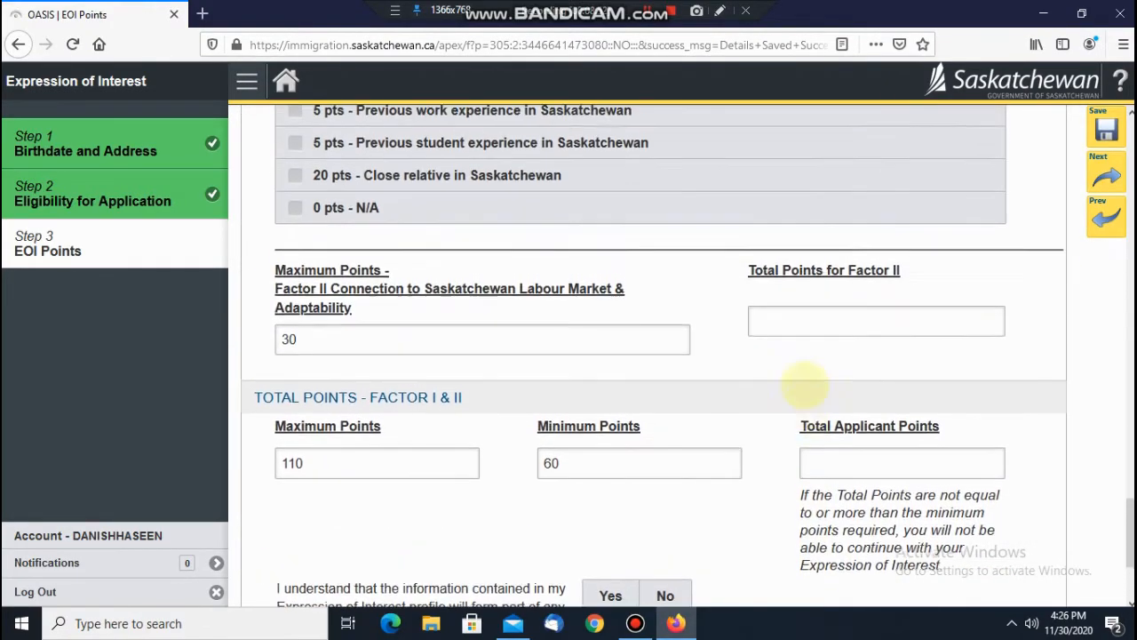
pyautogui.scroll(-2, 804, 391)
pyautogui.scroll(-2, 805, 391)
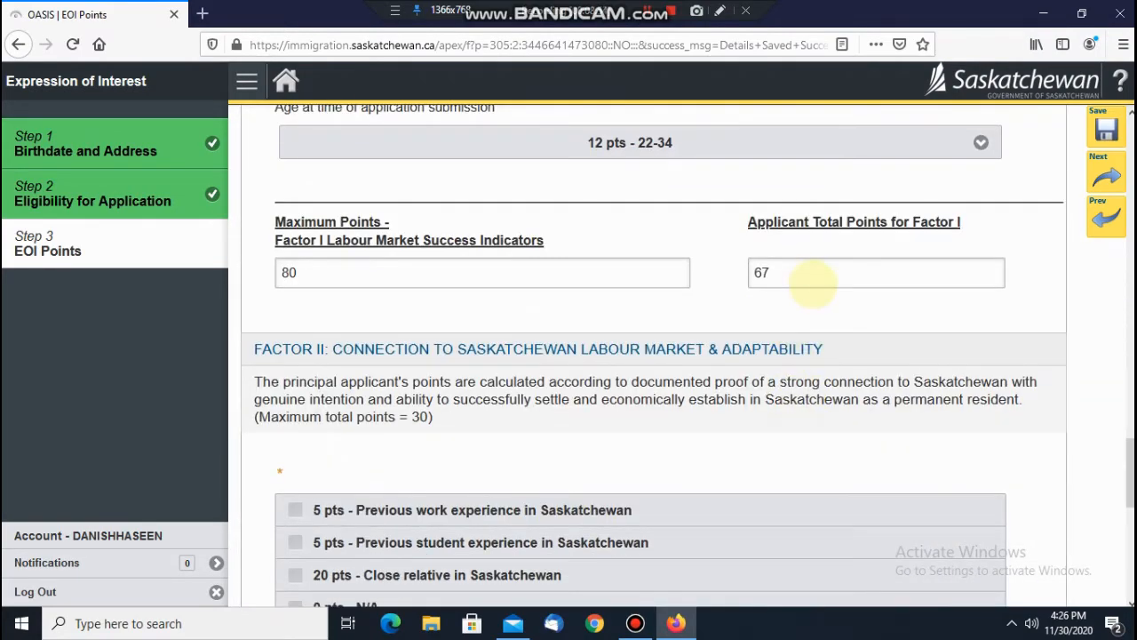
pyautogui.scroll(-7, 799, 400)
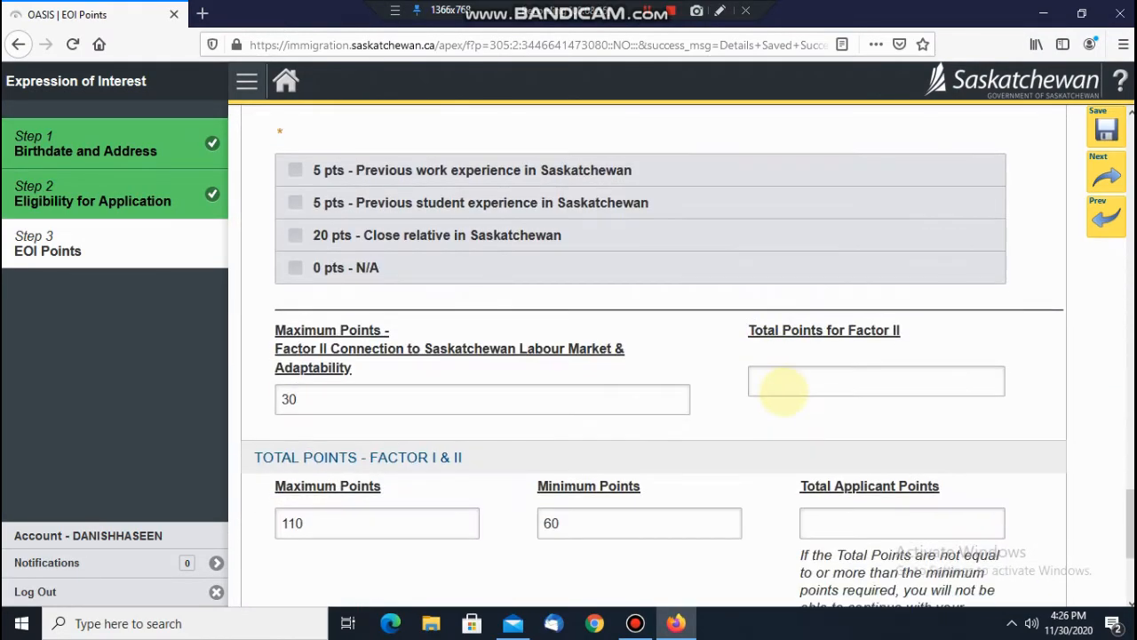
pyautogui.scroll(3, 722, 379)
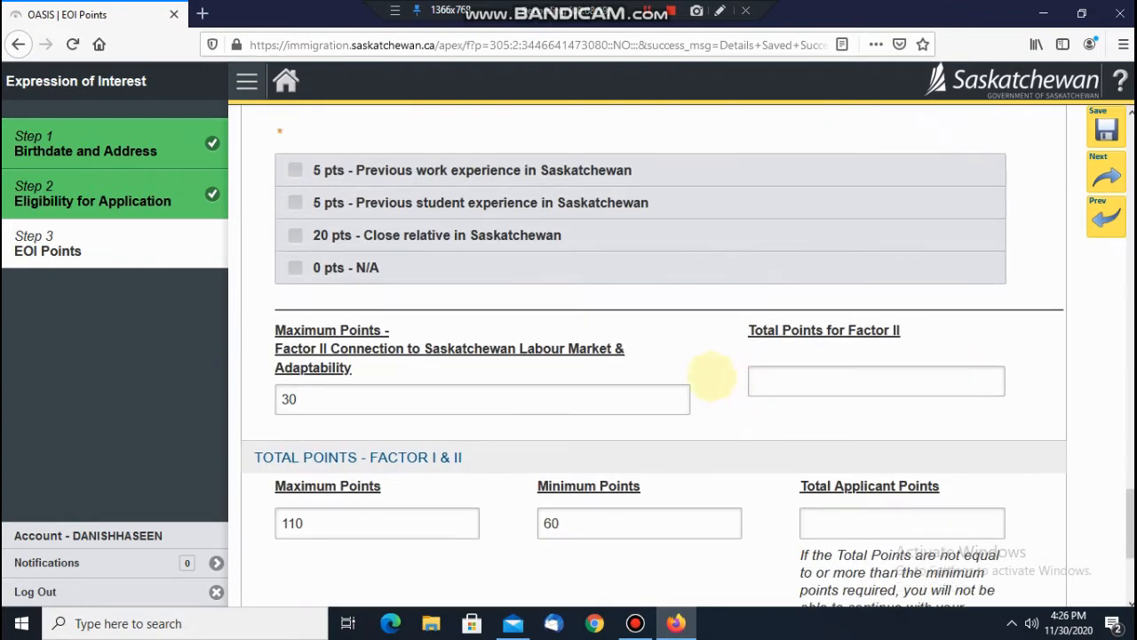
pyautogui.scroll(4, 685, 409)
pyautogui.scroll(-2, 681, 376)
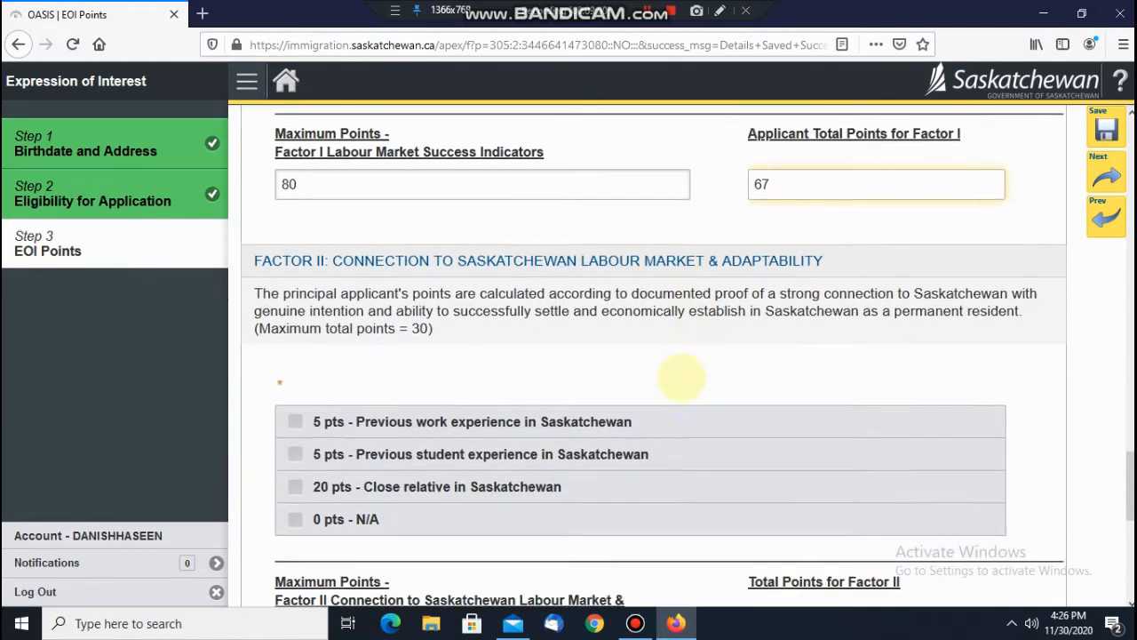
pyautogui.click(453, 381)
pyautogui.scroll(7, 697, 353)
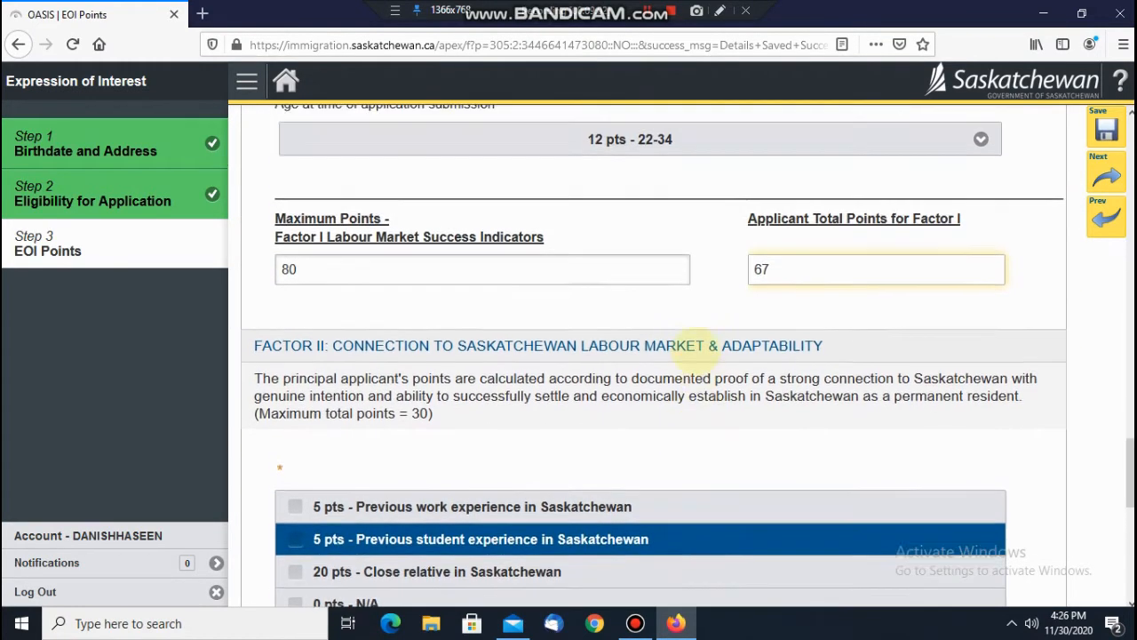
pyautogui.scroll(6, 689, 346)
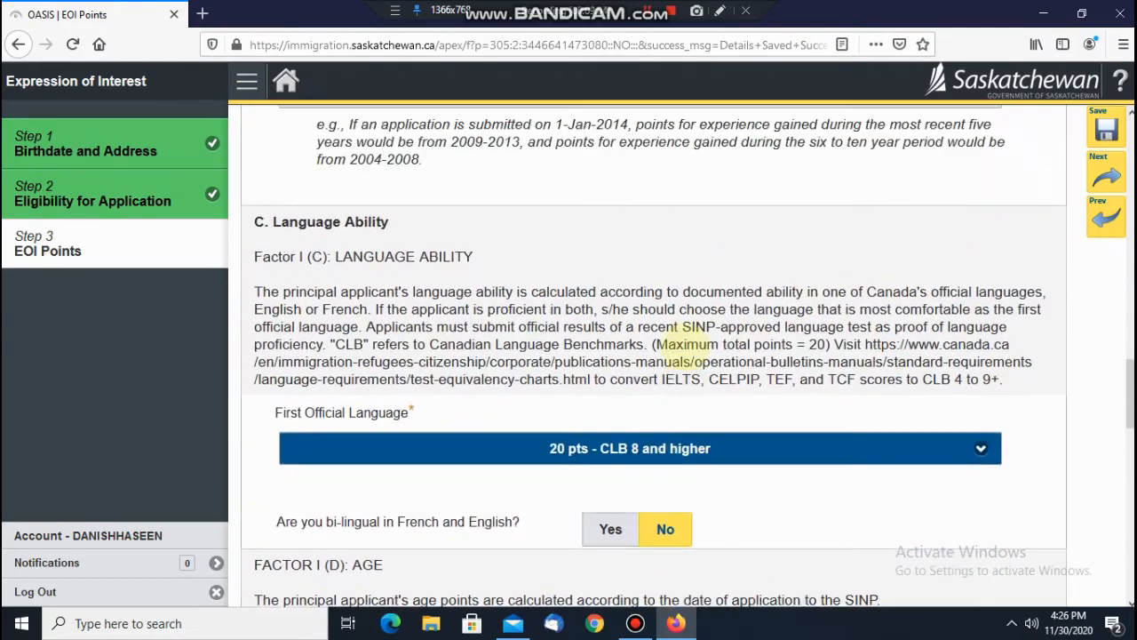
pyautogui.scroll(4, 686, 346)
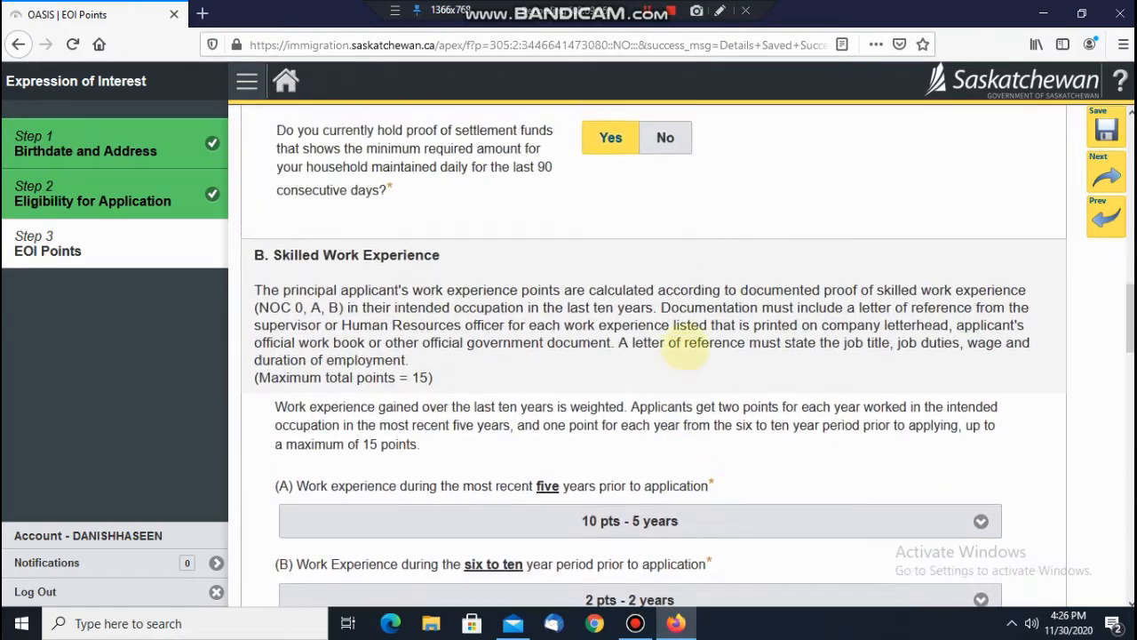
pyautogui.scroll(-20, 684, 342)
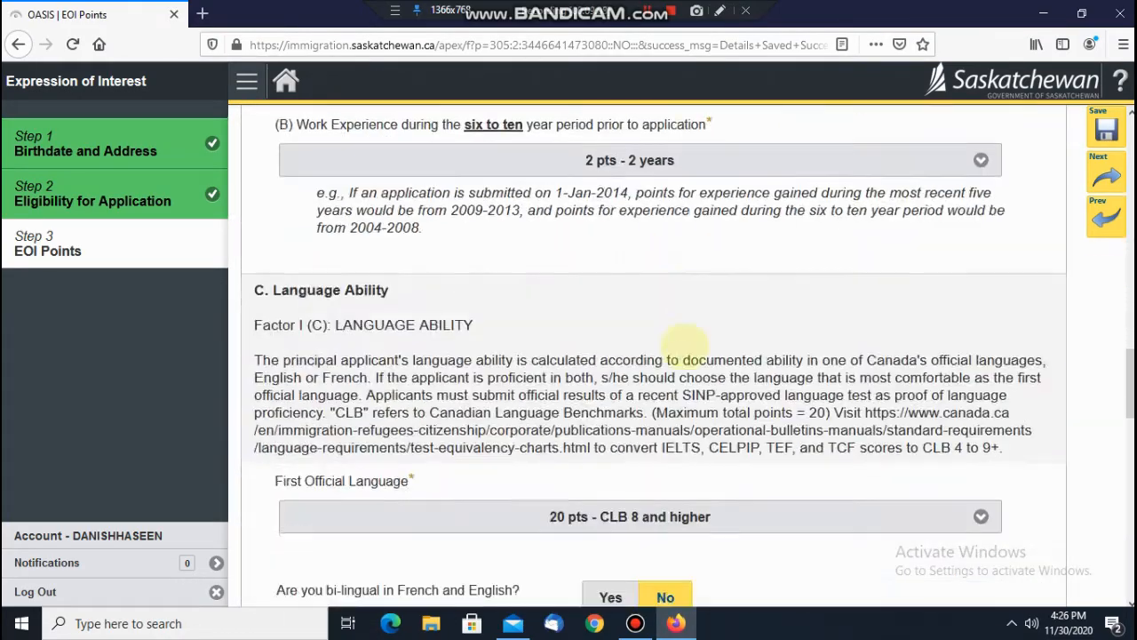
# Step: Save the EOI Points progress despite the missing-field warning
pyautogui.click(1107, 129)
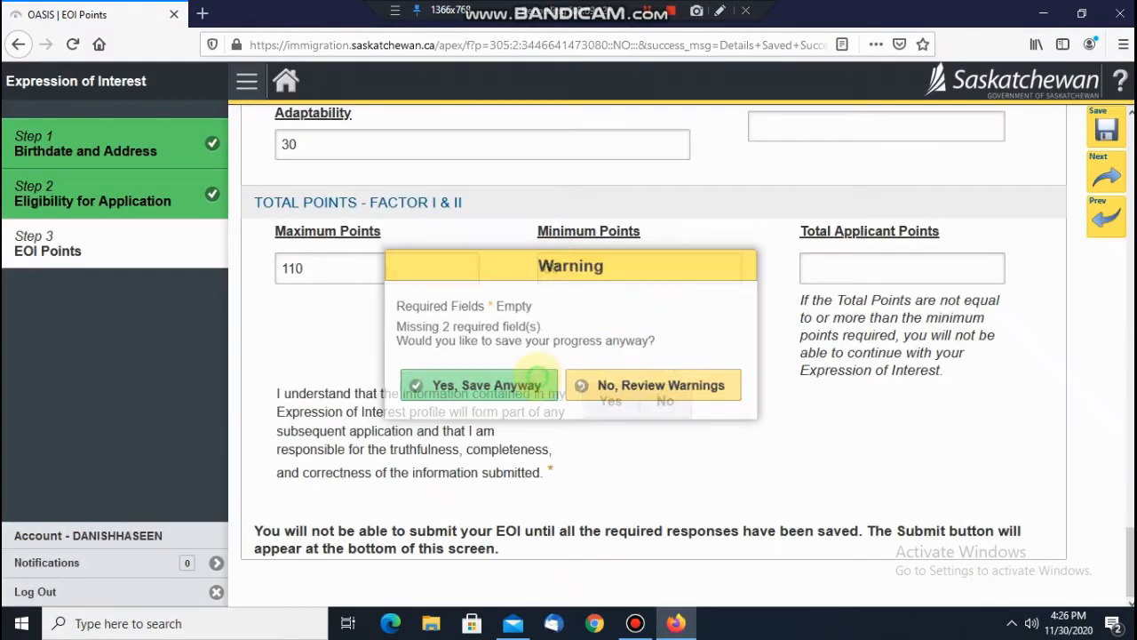
pyautogui.click(544, 368)
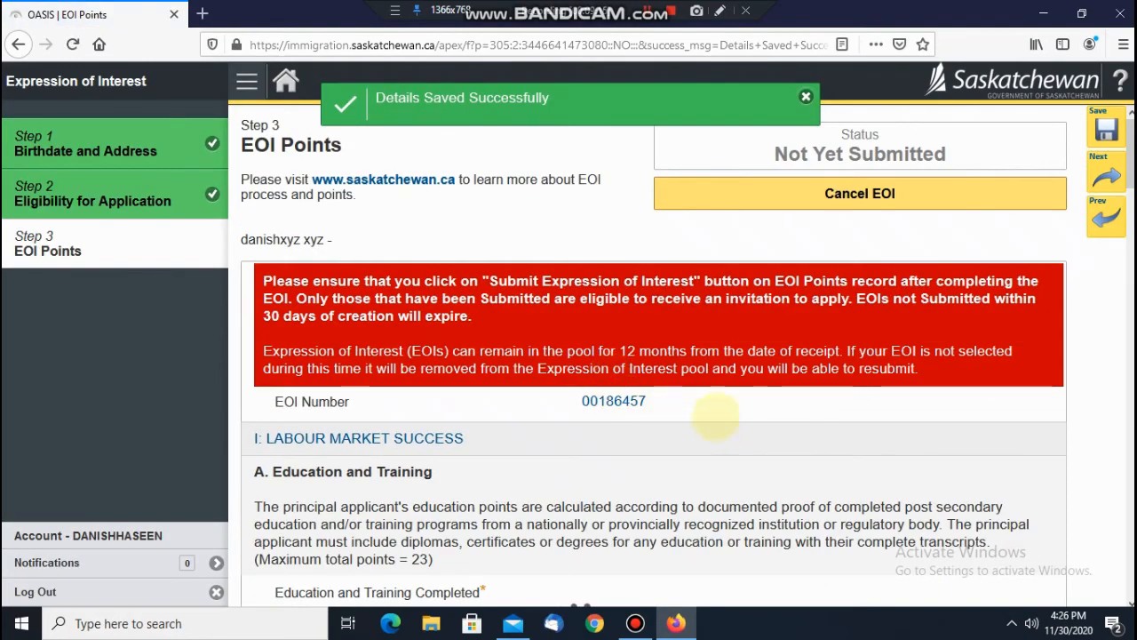
pyautogui.scroll(-10, 724, 422)
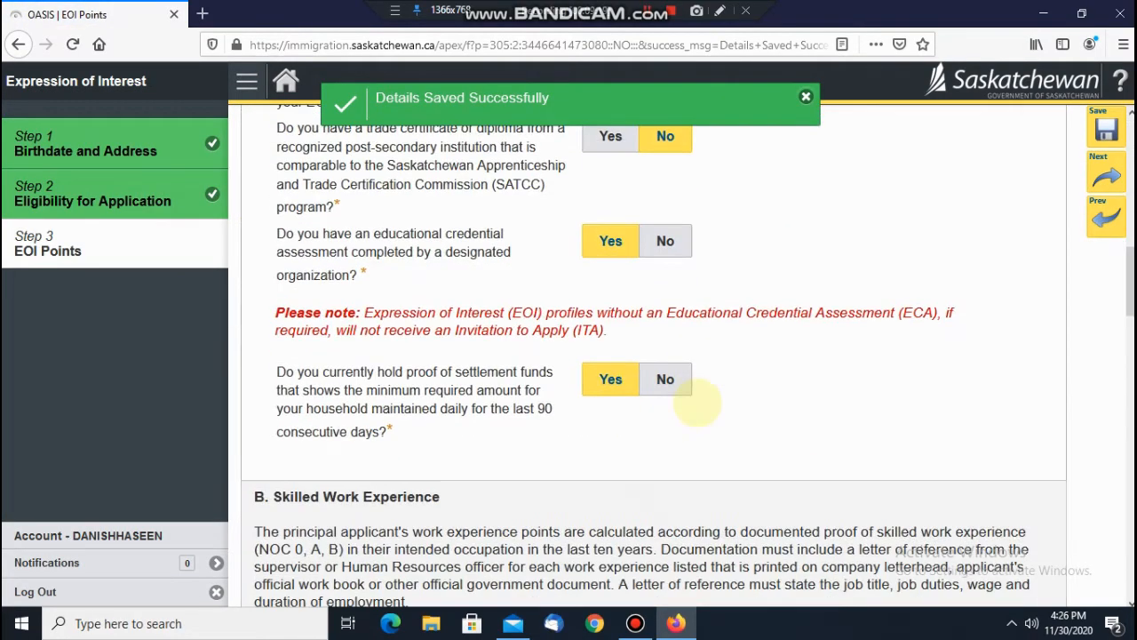
pyautogui.scroll(-10, 697, 404)
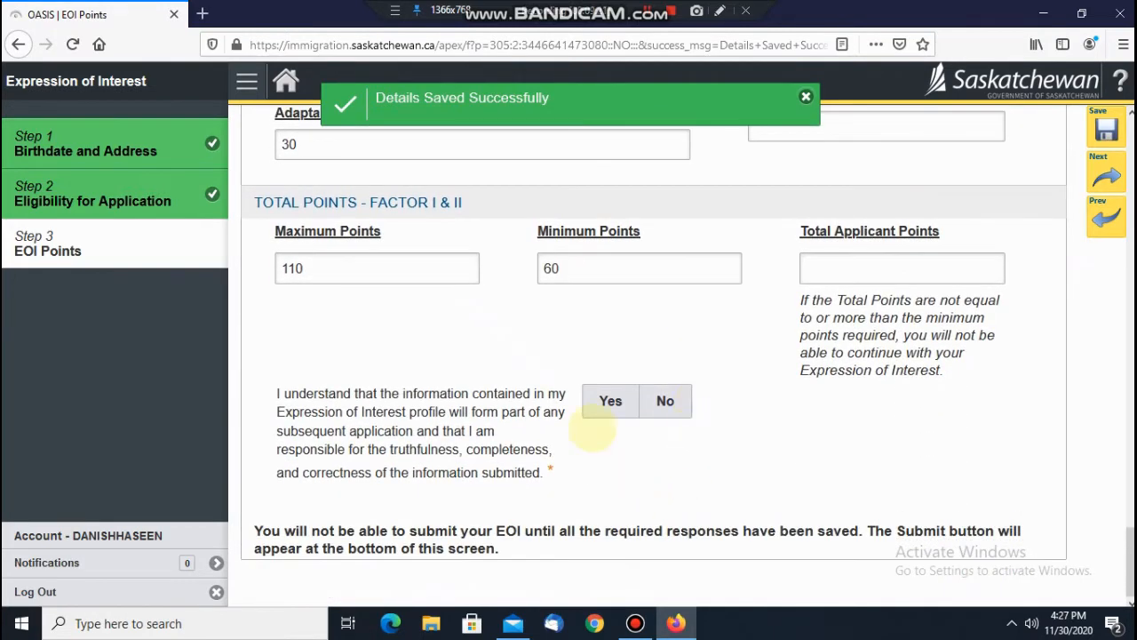
# Step: Answer Yes to the information declaration and save anyway again
pyautogui.click(609, 402)
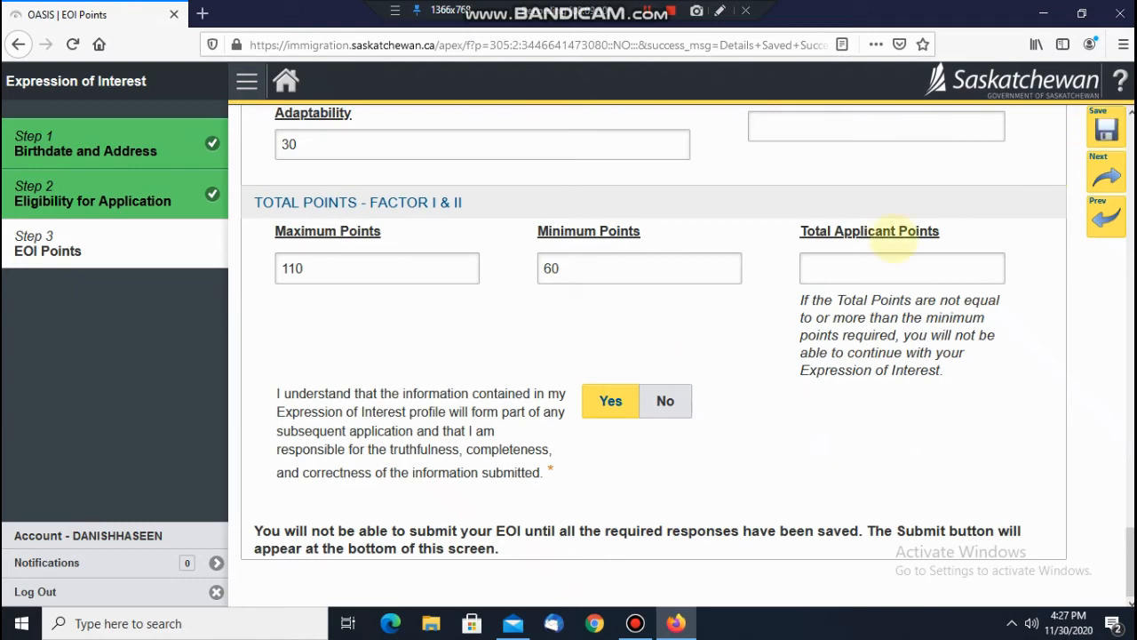
pyautogui.moveTo(706, 530); pyautogui.dragTo(905, 532)
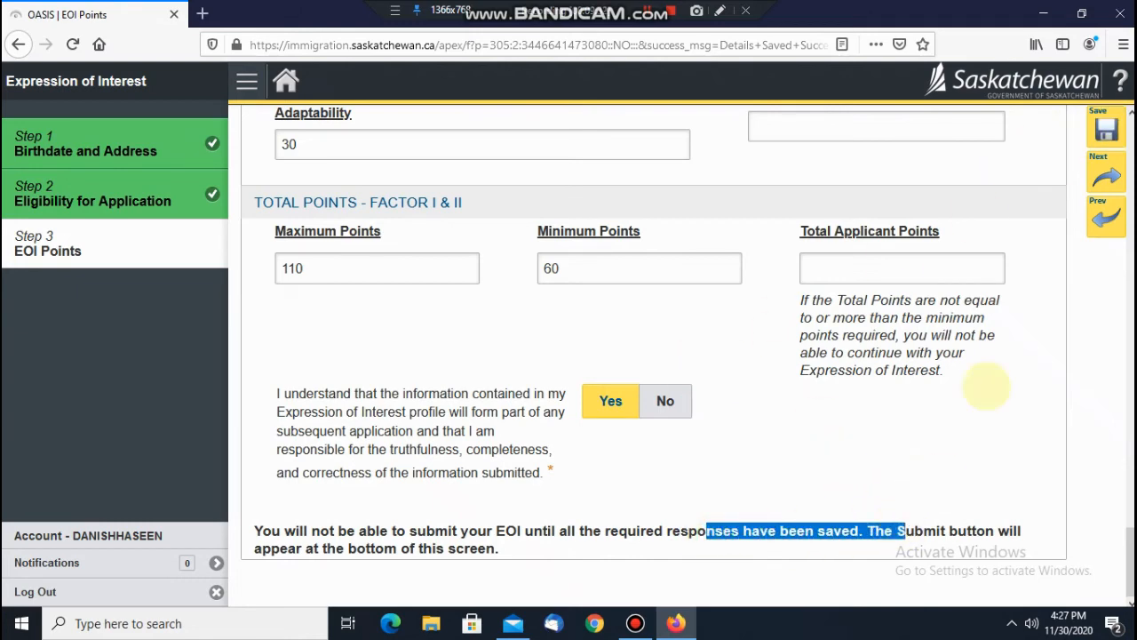
pyautogui.click(1107, 129)
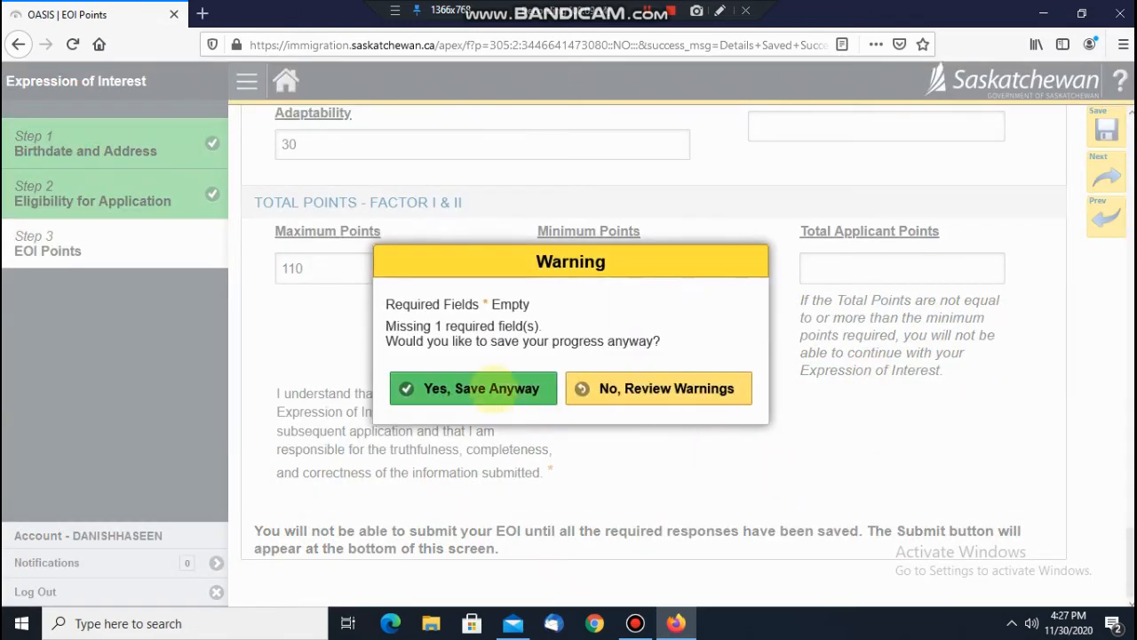
pyautogui.click(480, 387)
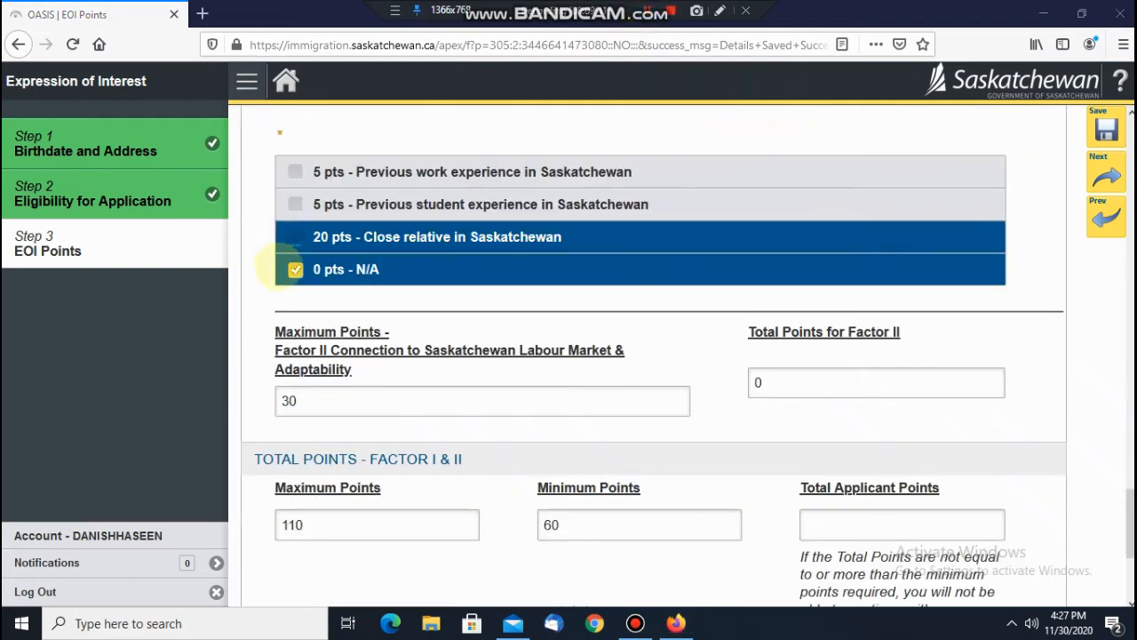
# Step: Tick '0 pts - N/A' under Factor II and save anyway past the warning
pyautogui.click(280, 269)
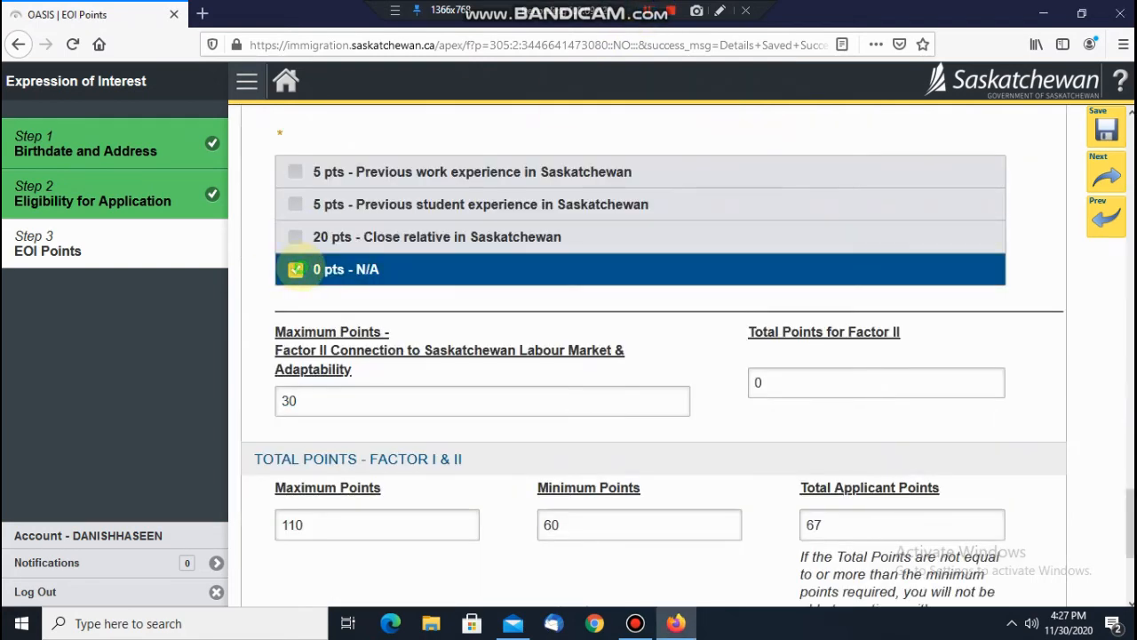
pyautogui.scroll(-3, 719, 280)
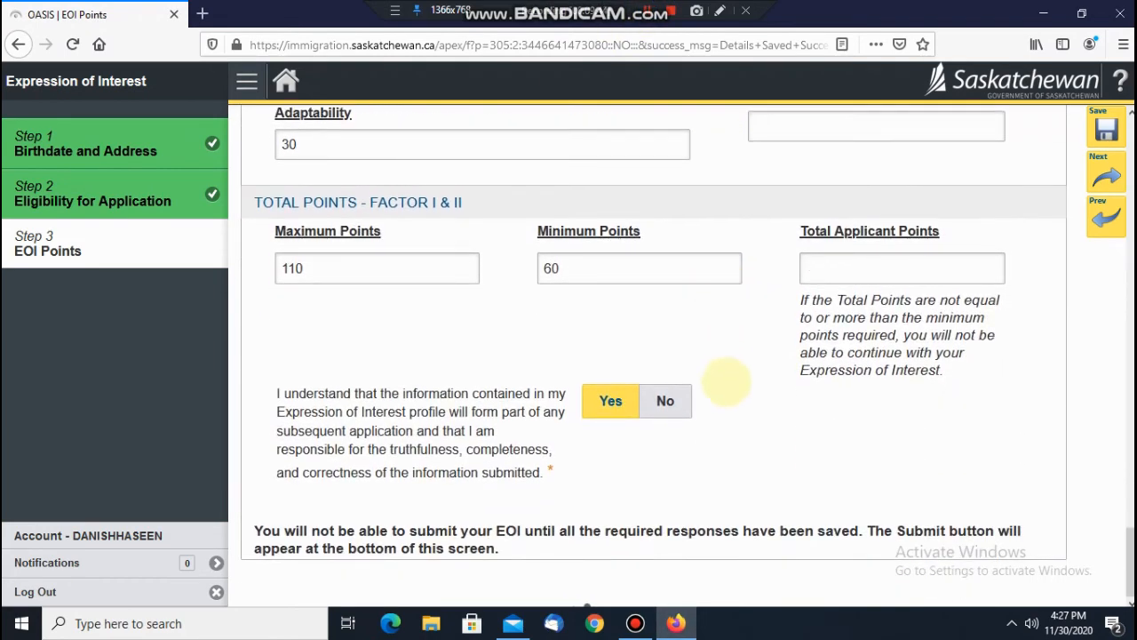
pyautogui.click(1107, 128)
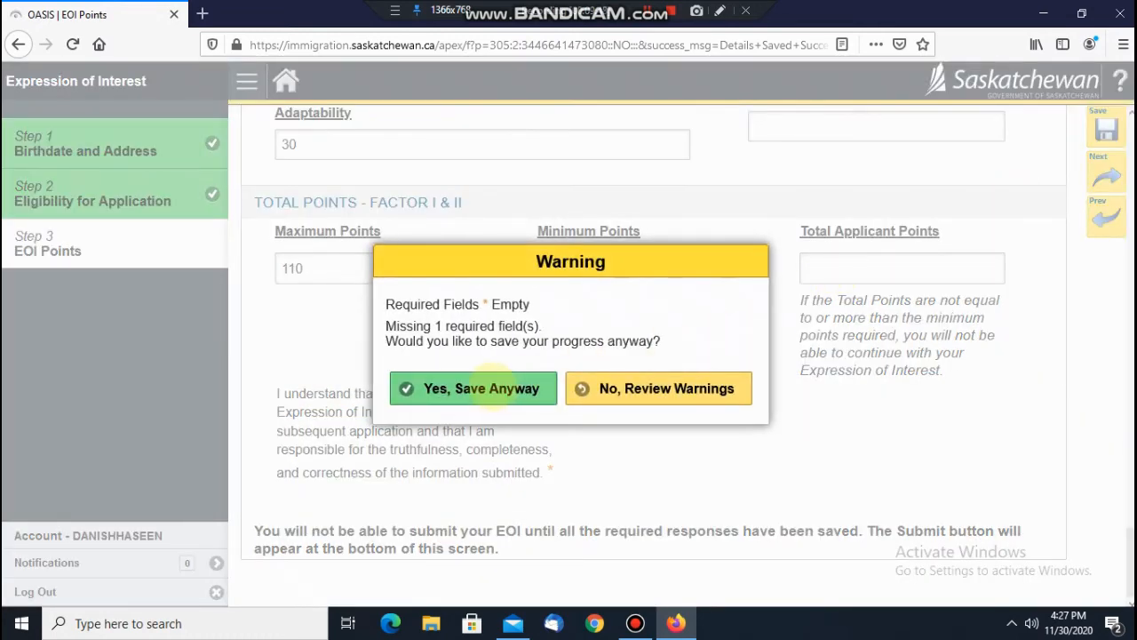
pyautogui.click(496, 385)
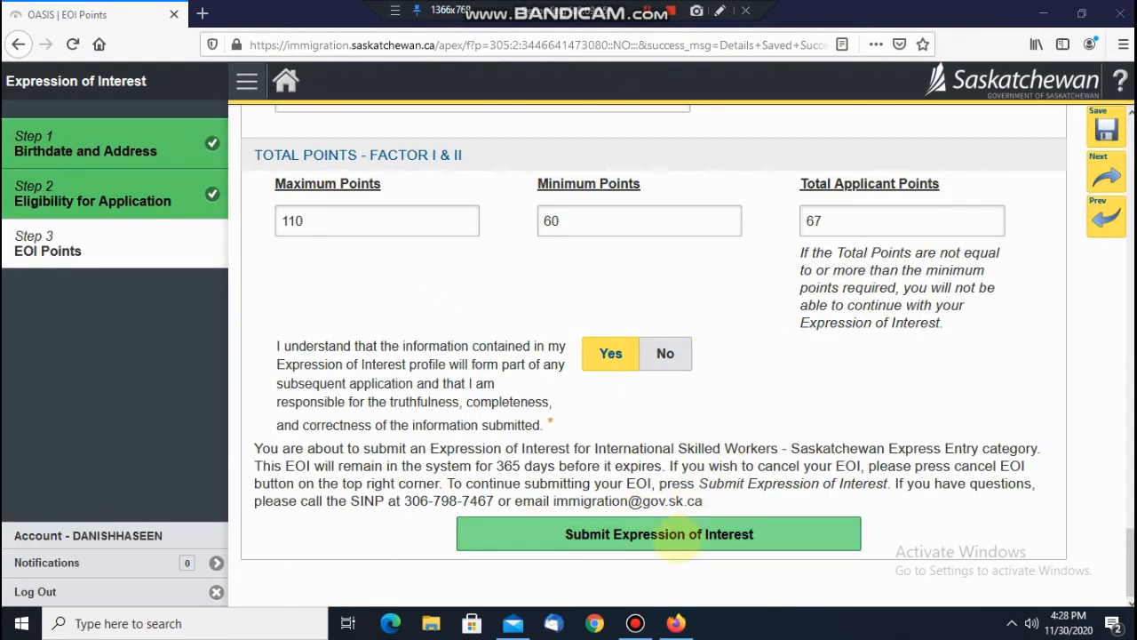
# Step: Submit the Expression of Interest and check the 67 points, 60 minimum and 01-Dec-2021 expiry
pyautogui.click(677, 534)
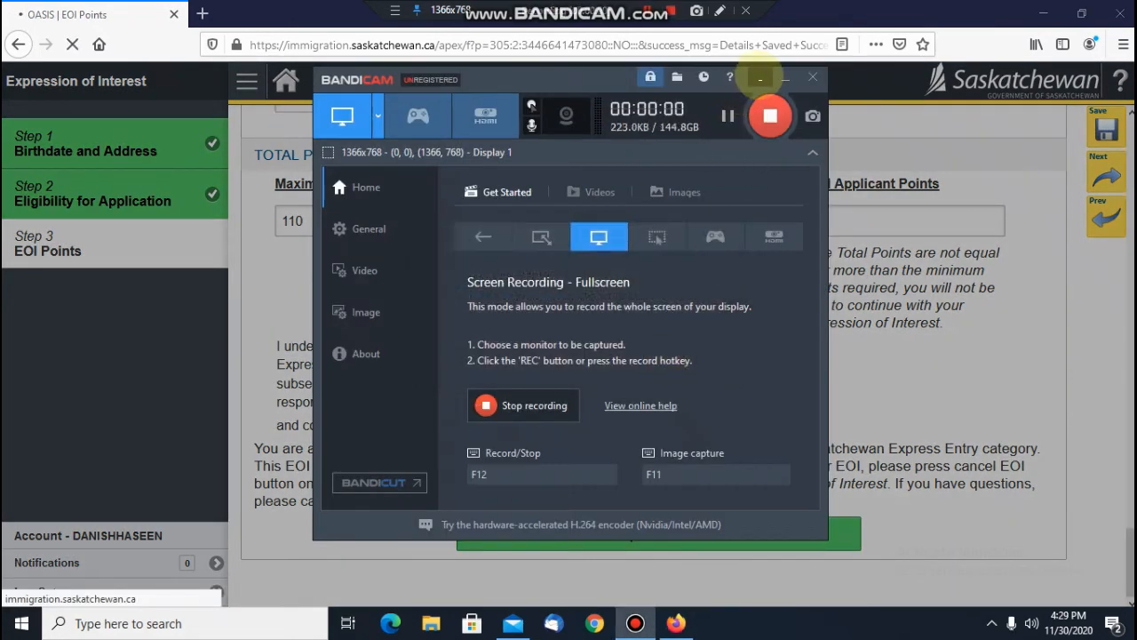
pyautogui.click(760, 76)
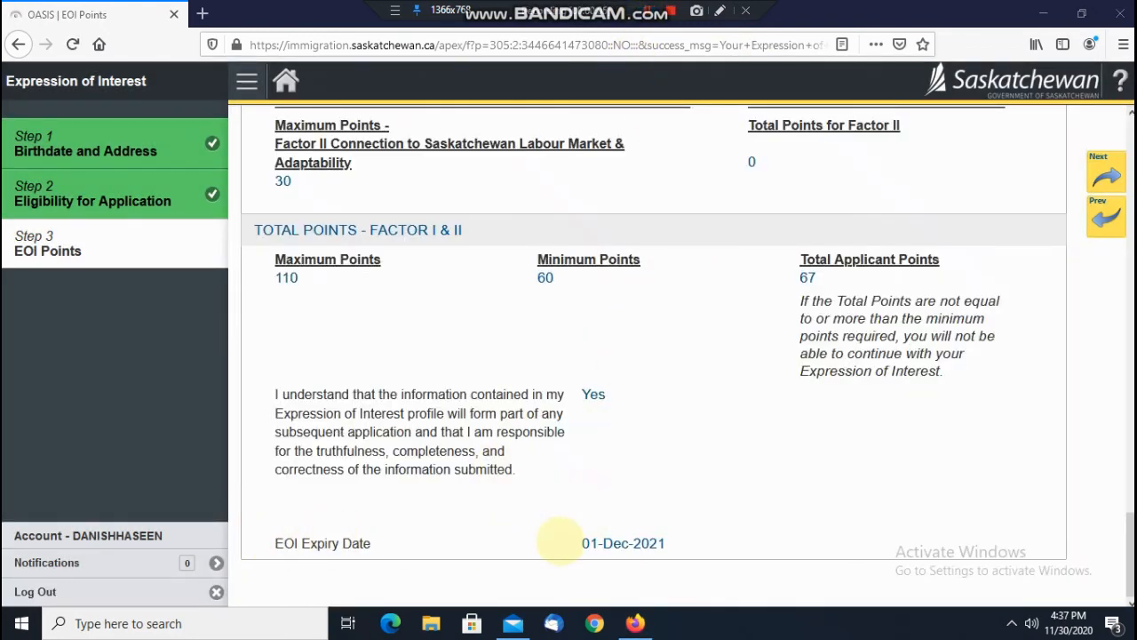
pyautogui.moveTo(564, 541); pyautogui.dragTo(718, 539)
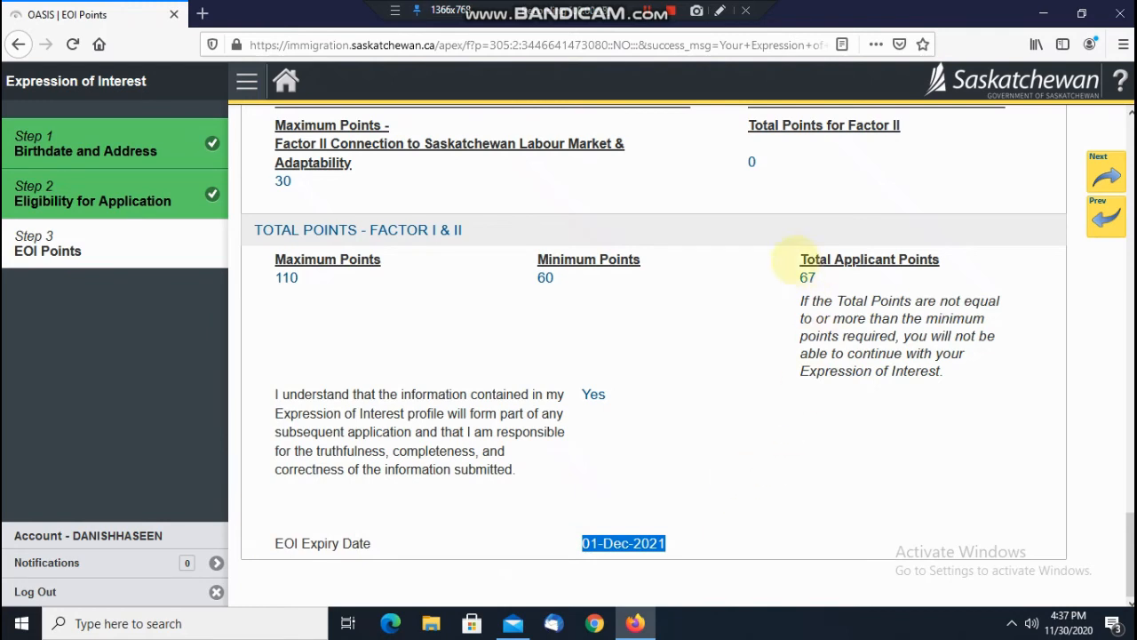
pyautogui.moveTo(790, 272); pyautogui.dragTo(884, 281)
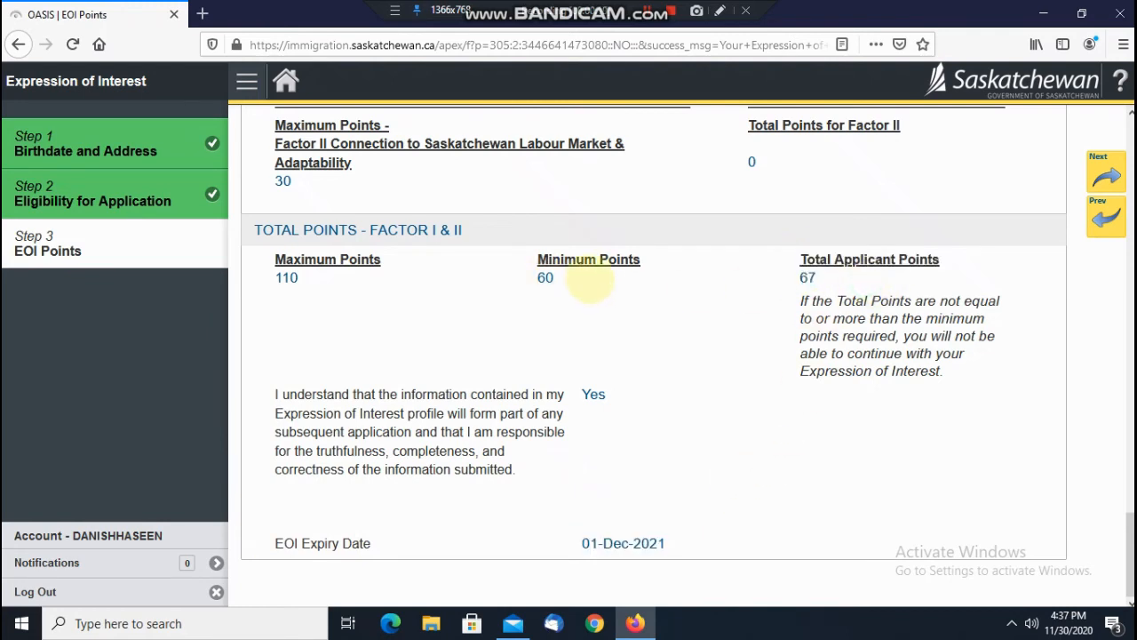
pyautogui.moveTo(589, 279); pyautogui.dragTo(500, 278)
pyautogui.click(611, 283)
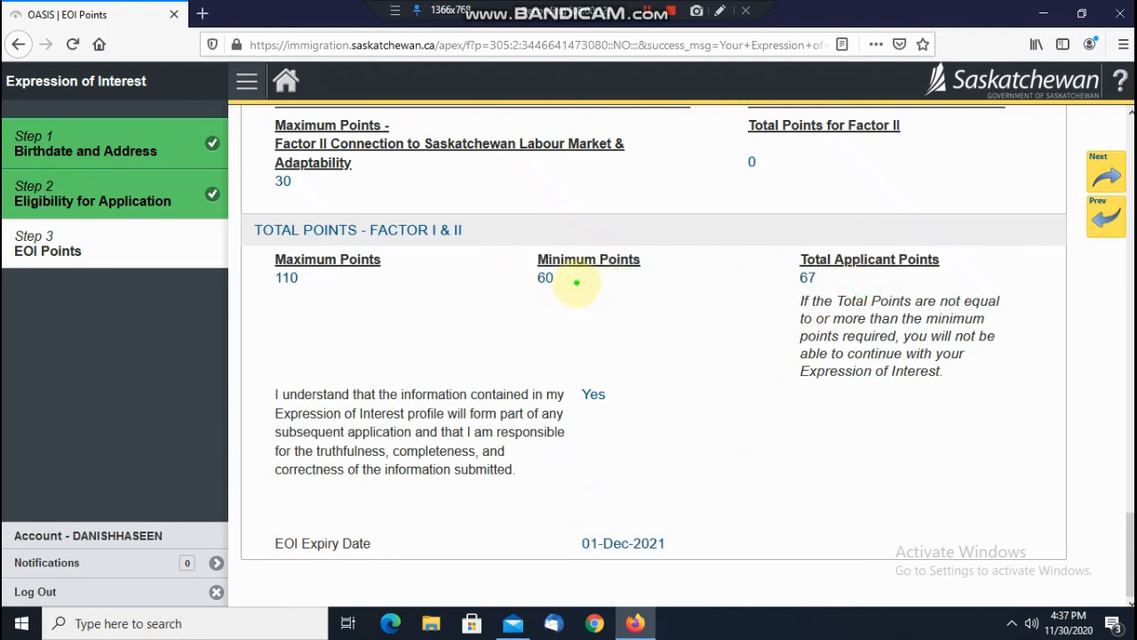
pyautogui.moveTo(578, 279); pyautogui.dragTo(419, 291)
pyautogui.click(408, 285)
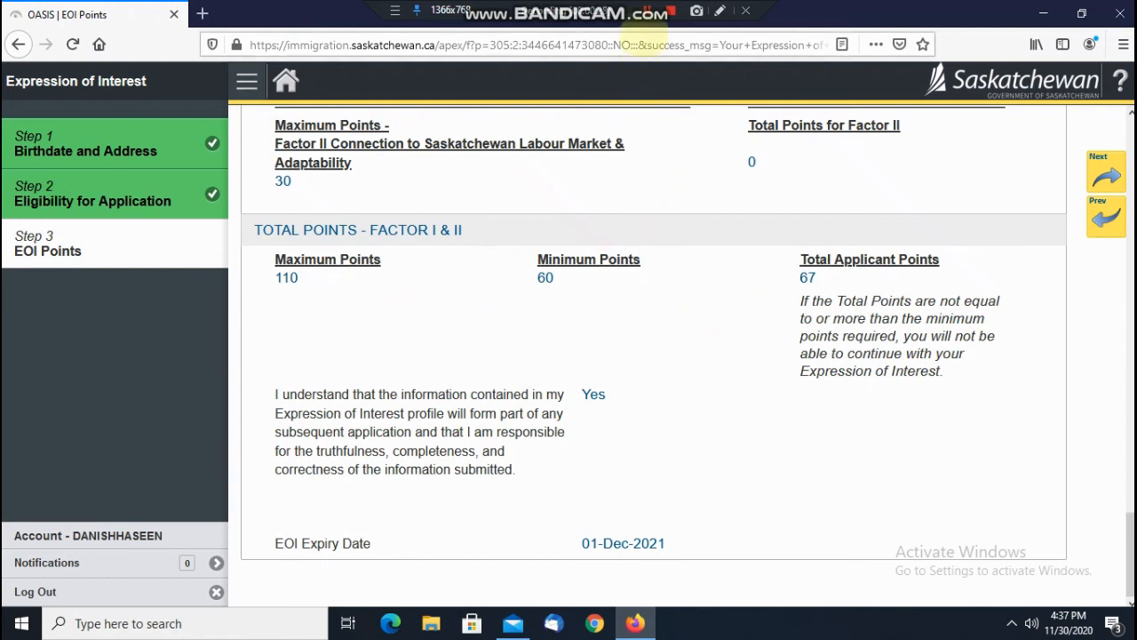
# Step: Confirm the EOI status reads Submitted and return to the OASIS home page
pyautogui.scroll(2, 695, 231)
pyautogui.scroll(10, 695, 231)
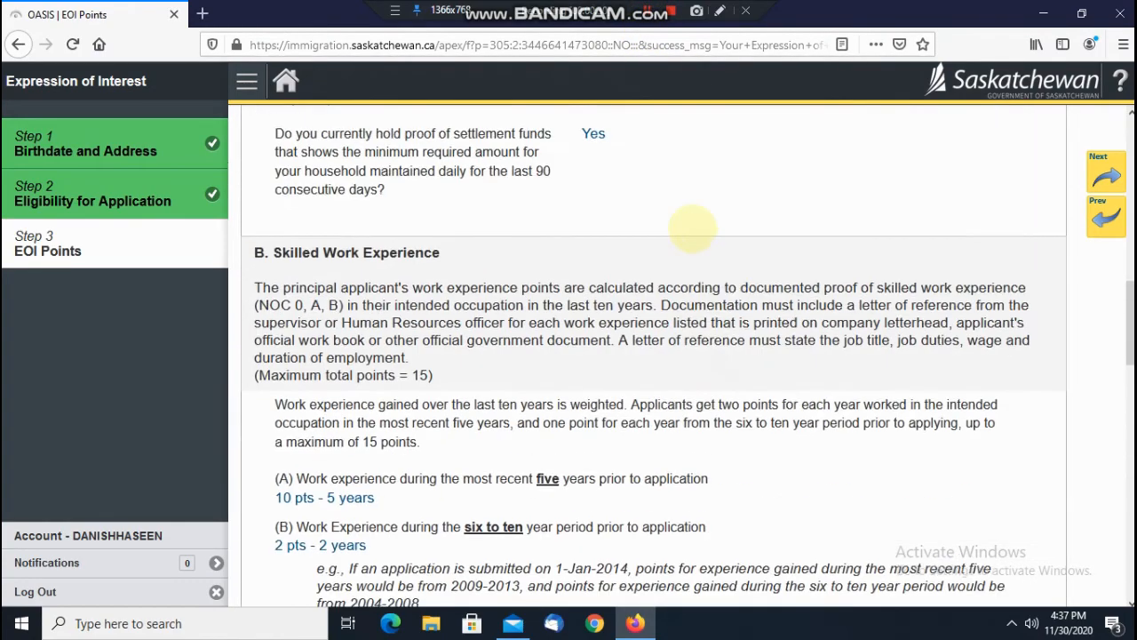
pyautogui.moveTo(783, 151); pyautogui.dragTo(945, 147)
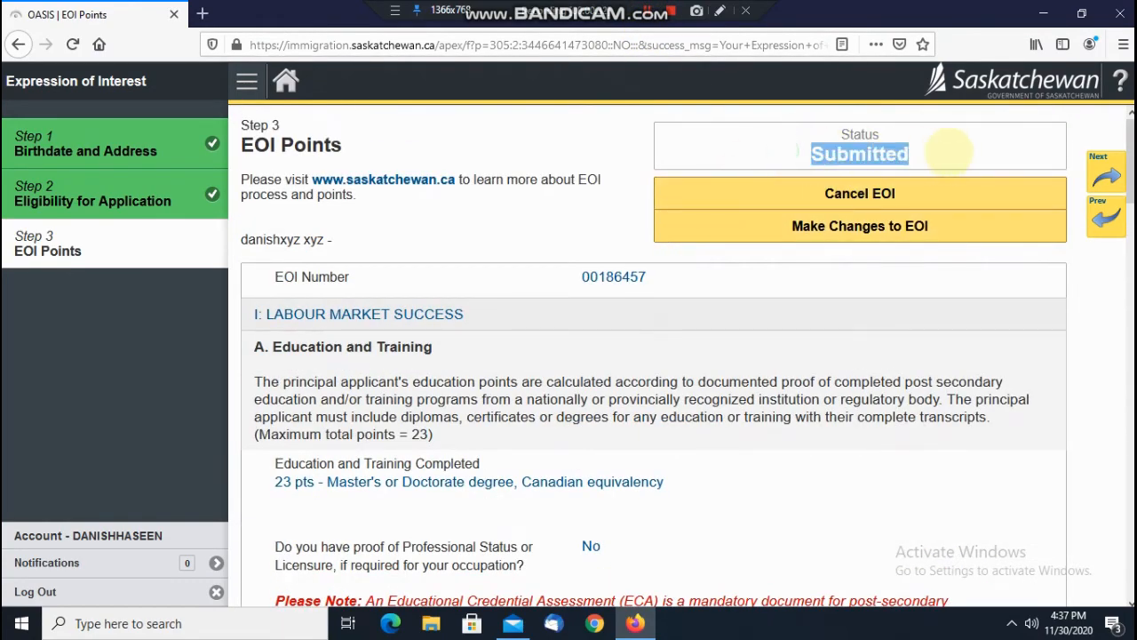
pyautogui.click(286, 81)
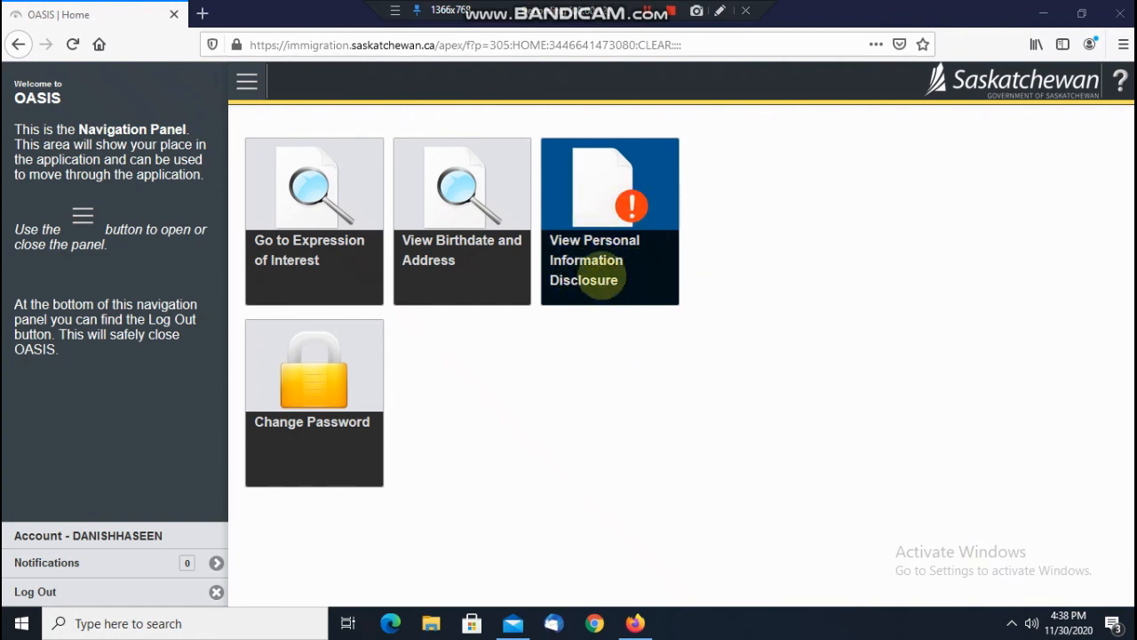
# Step: View the Authority to Disclose Personal Information statement, then go back home
pyautogui.click(586, 260)
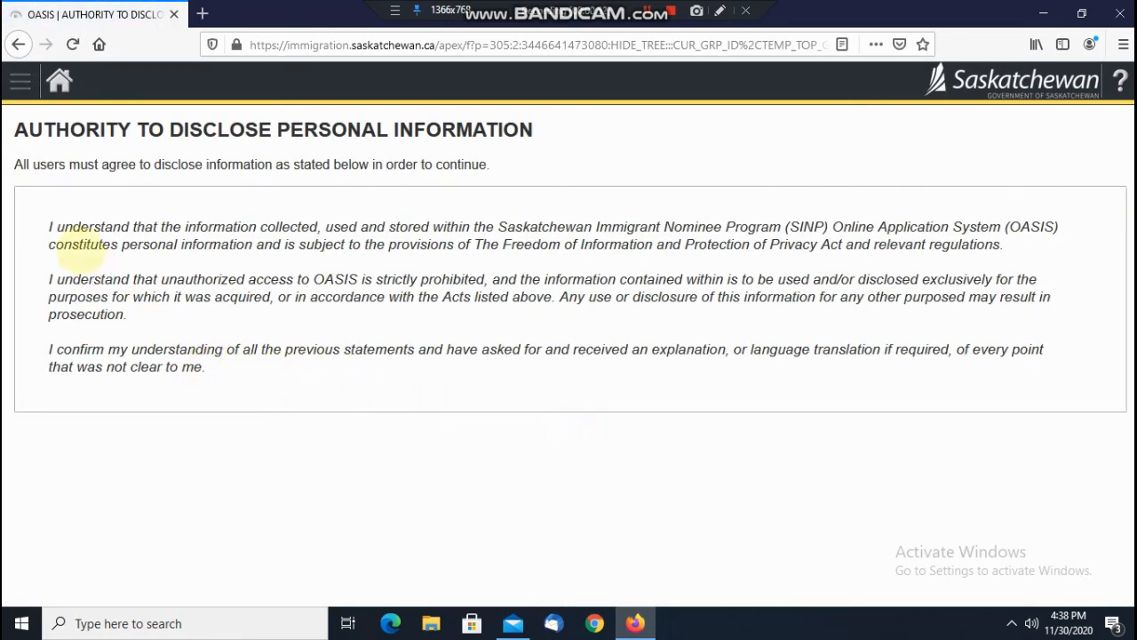
pyautogui.moveTo(51, 242); pyautogui.dragTo(228, 352)
pyautogui.click(270, 389)
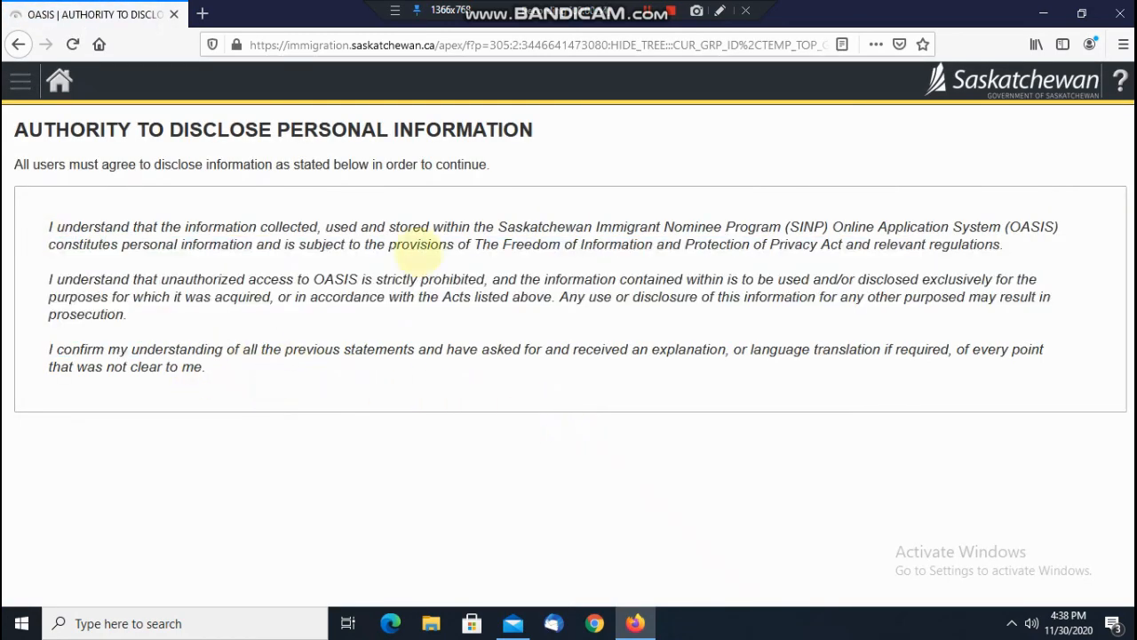
pyautogui.click(59, 81)
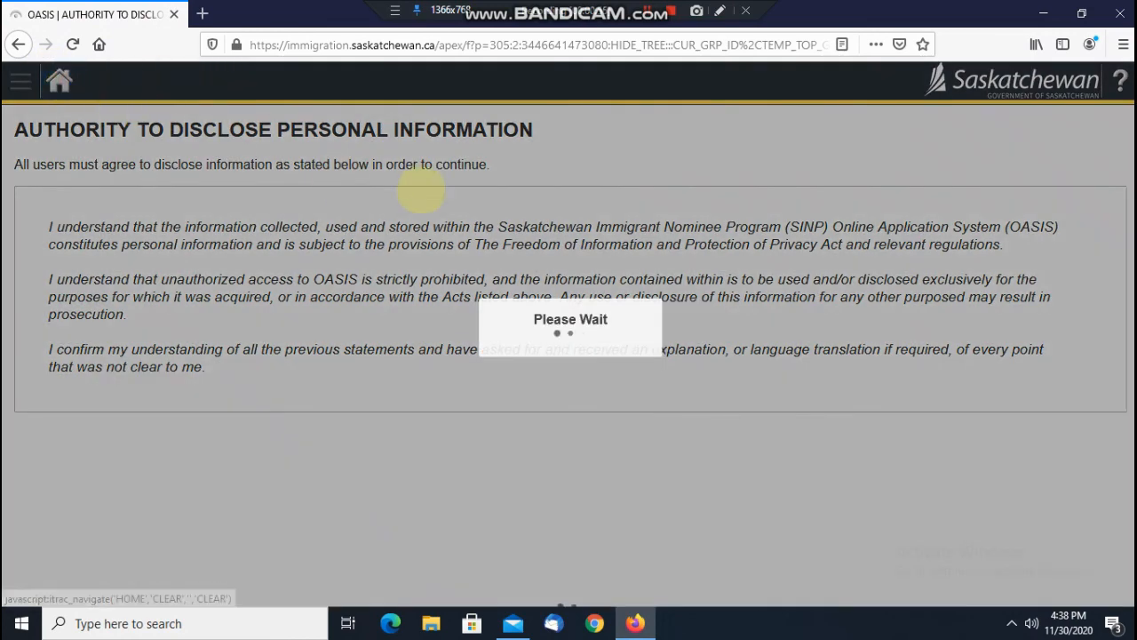